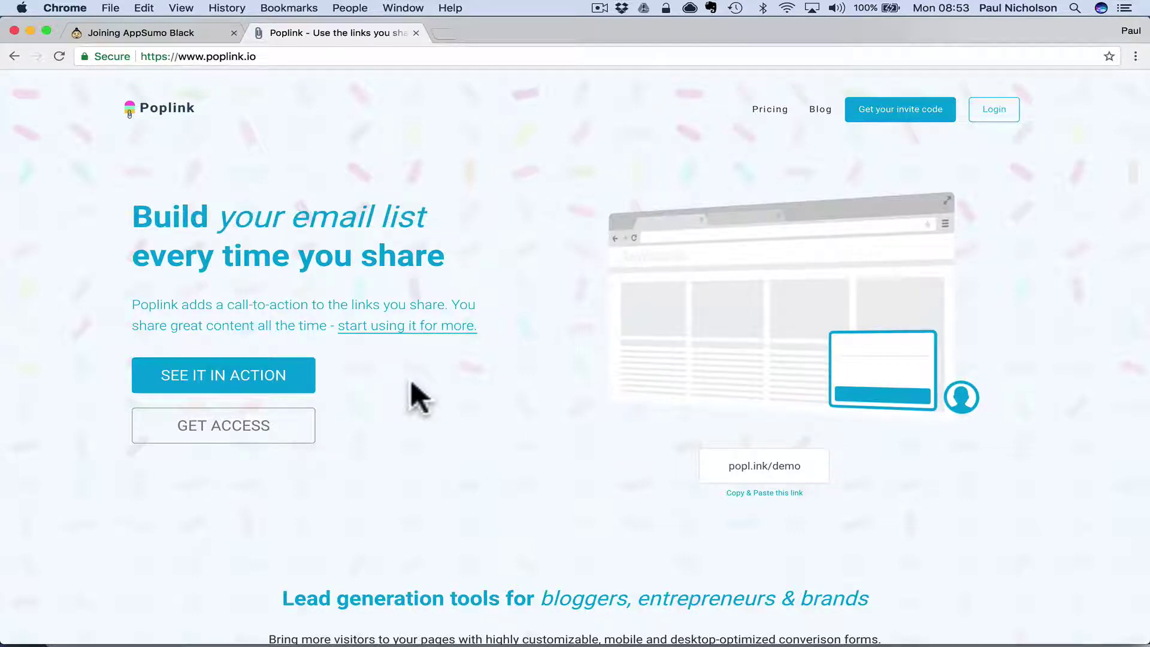
View Poplink's pricing plans and return to the home page
left_click(767, 112)
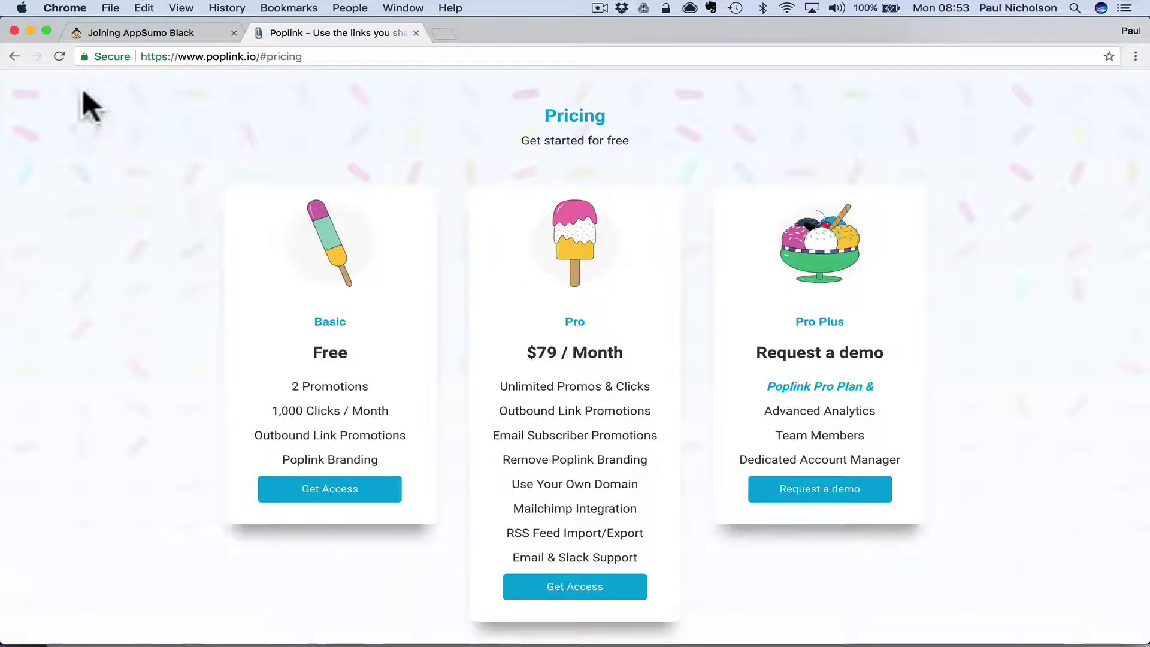
left_click(14, 57)
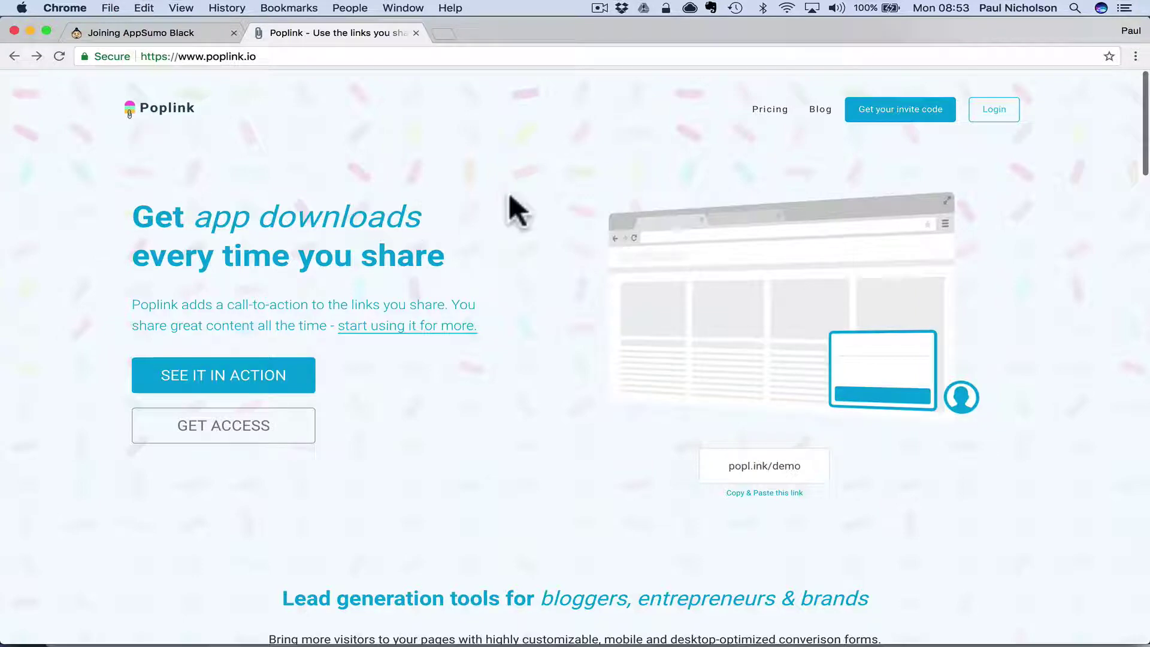
Review the software tools included in the AppSumo Black offer and return to the Poplink site
left_click(188, 32)
scroll(293, 236, "down", 3)
scroll(293, 236, "up", 2)
scroll(293, 236, "down", 8)
scroll(298, 251, "down", 1)
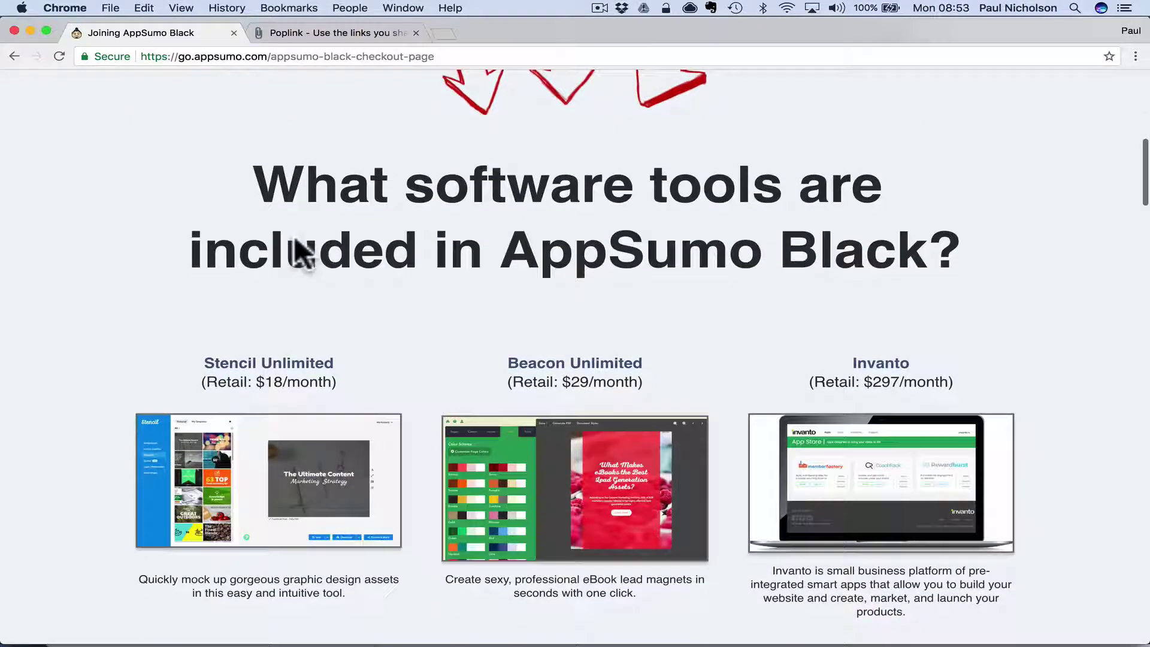
scroll(301, 249, "up", 8)
left_click(309, 31)
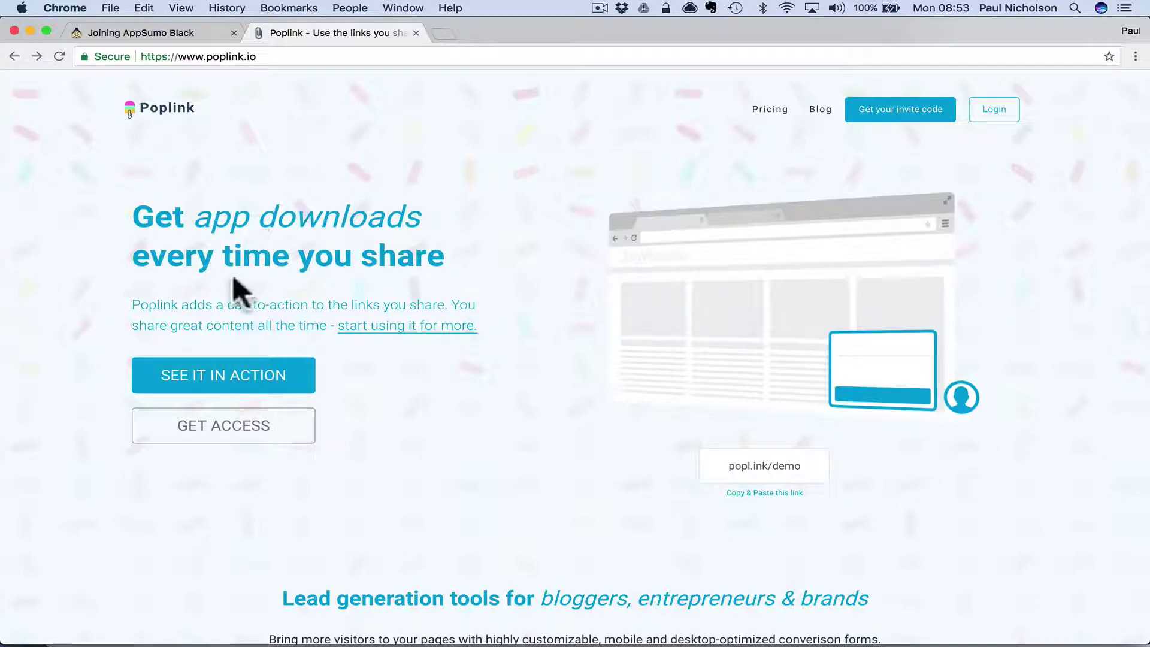
Examine the Poplink home page's lead generation tools and its three-step explanation of how it works
scroll(431, 323, "down", 5)
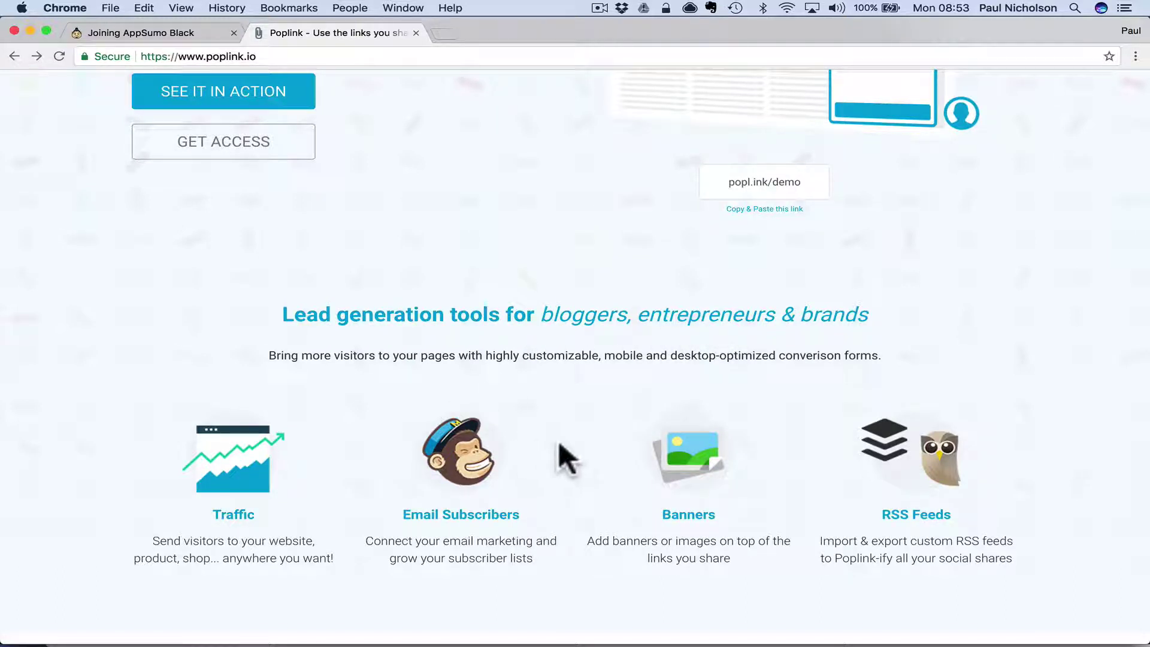
scroll(560, 444, "down", 3)
scroll(565, 458, "down", 3)
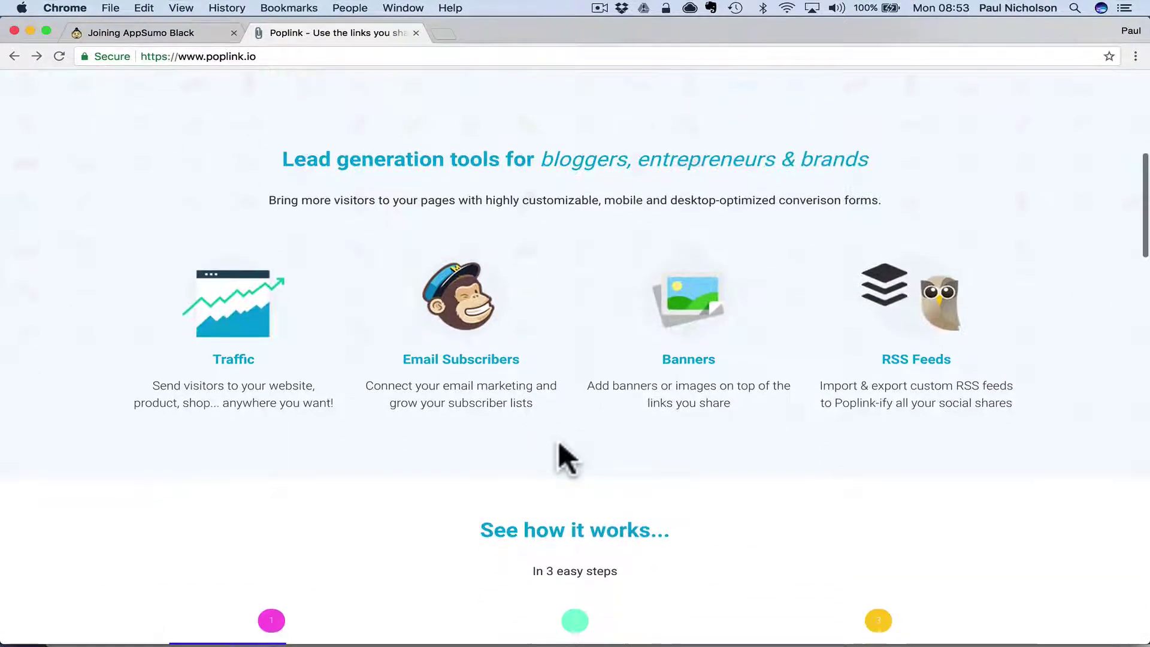
scroll(680, 354, "down", 10)
scroll(679, 356, "down", 1)
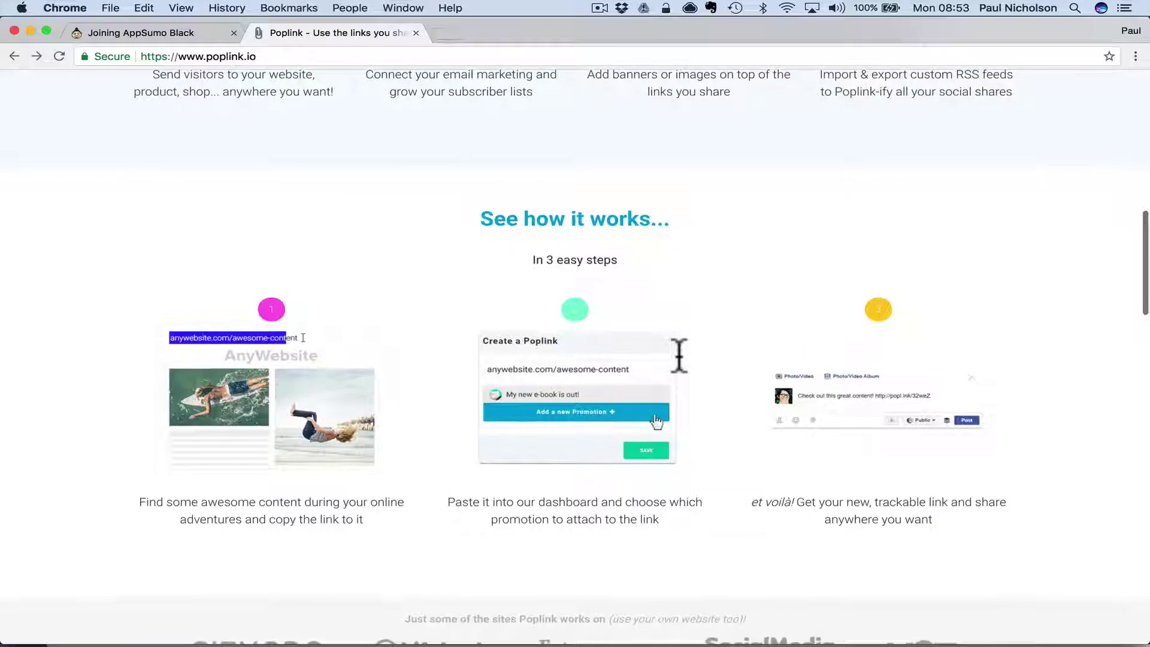
scroll(680, 354, "up", 15)
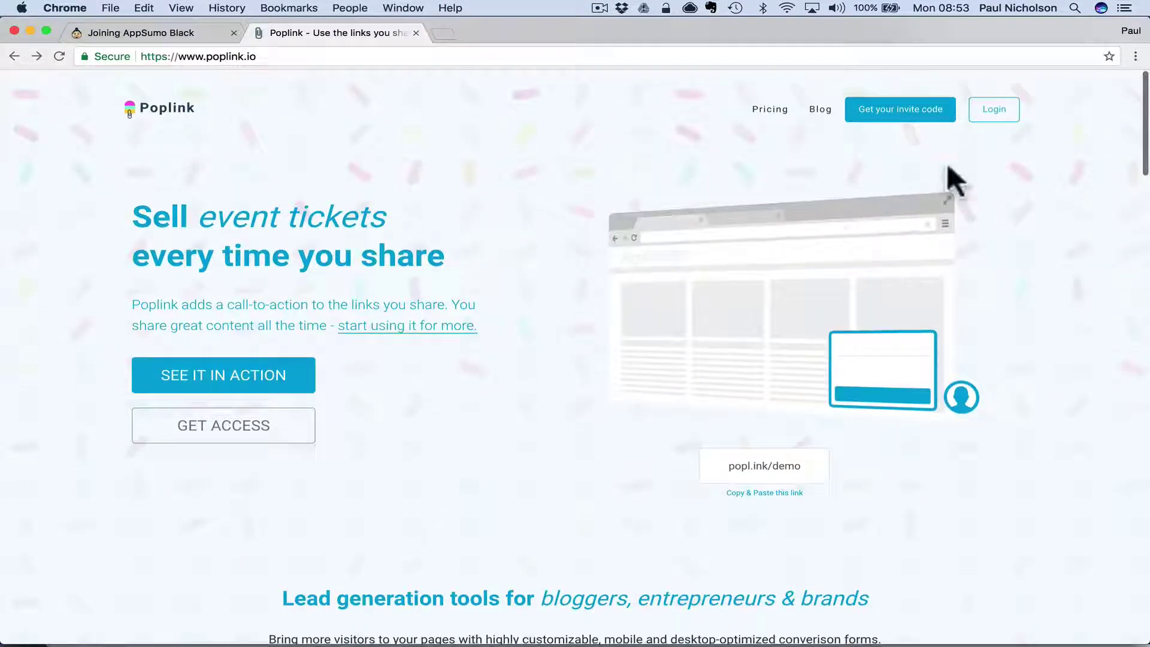
Log in to the Poplink account to reach the dashboard
left_click(997, 116)
left_click(609, 362)
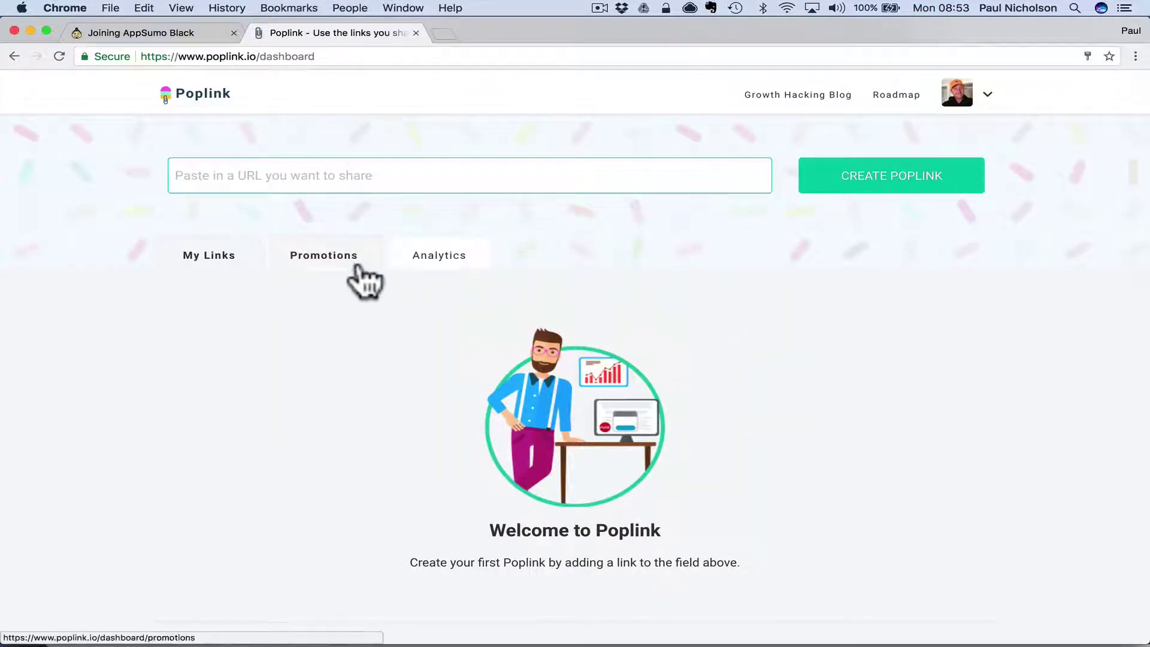
Look through the dashboard's Analytics, Promotions and My Links sections, finishing on the list of existing promotions
left_click(440, 274)
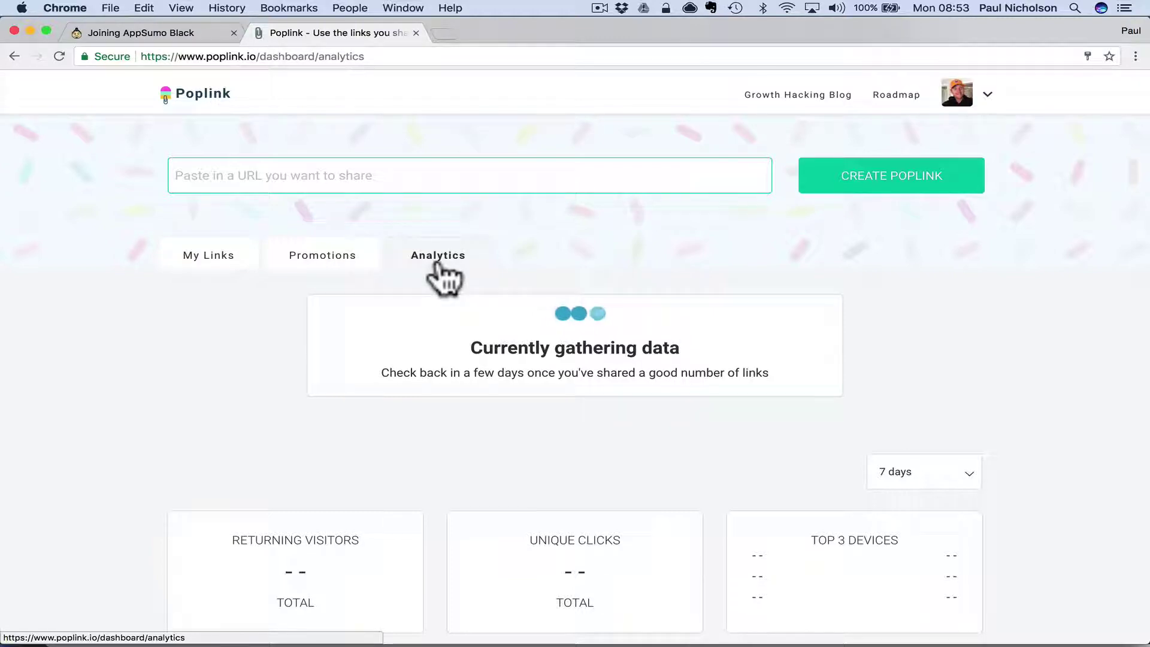
scroll(444, 276, "down", 5)
scroll(440, 275, "up", 6)
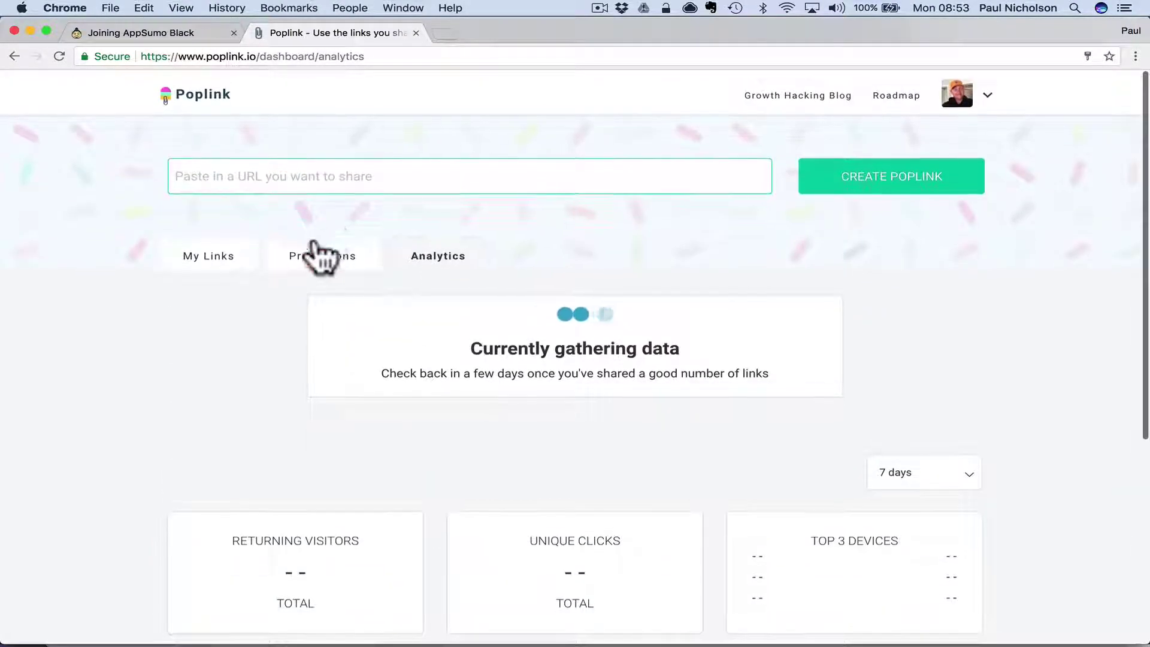
left_click(323, 257)
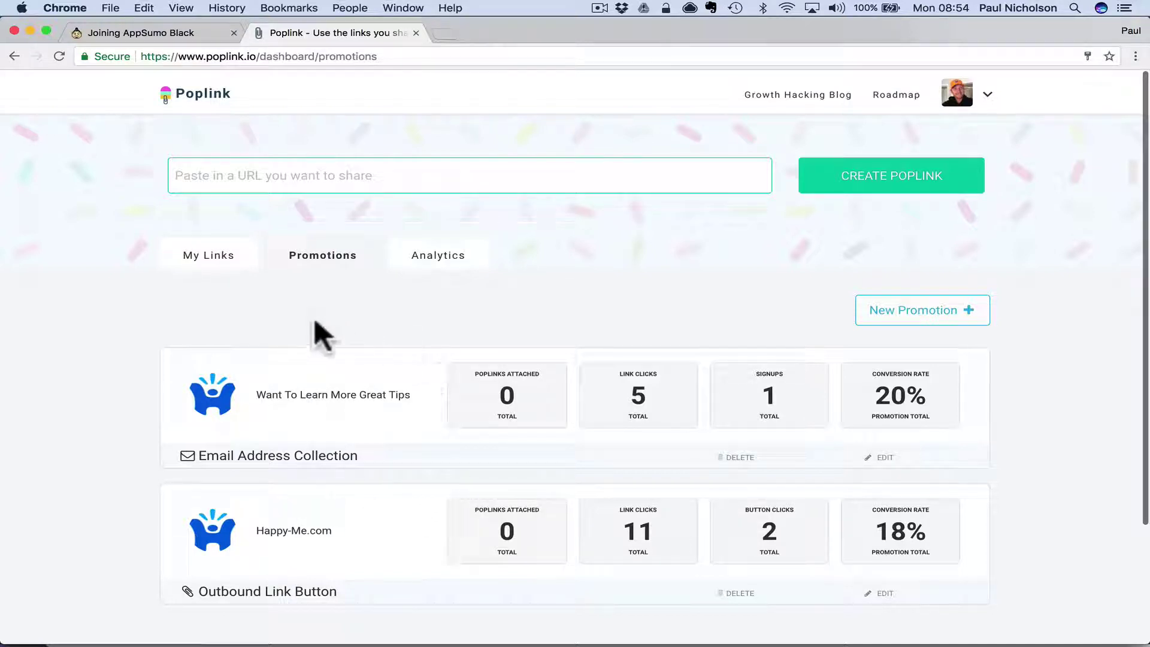
left_click(228, 265)
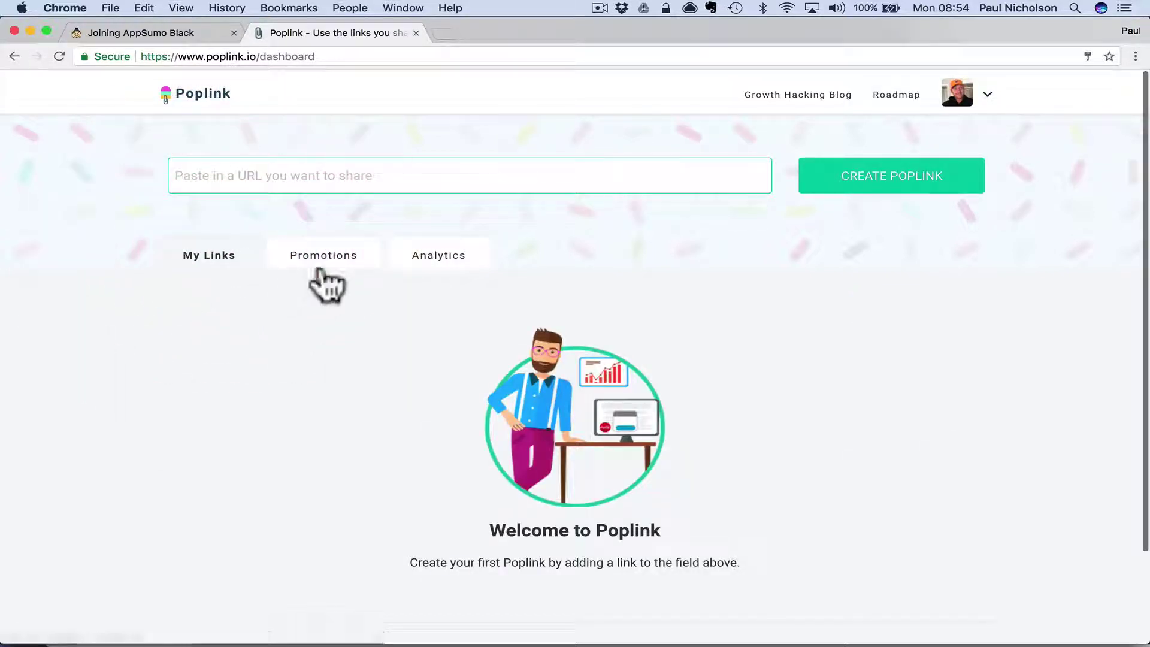
left_click(323, 275)
scroll(390, 333, "down", 3)
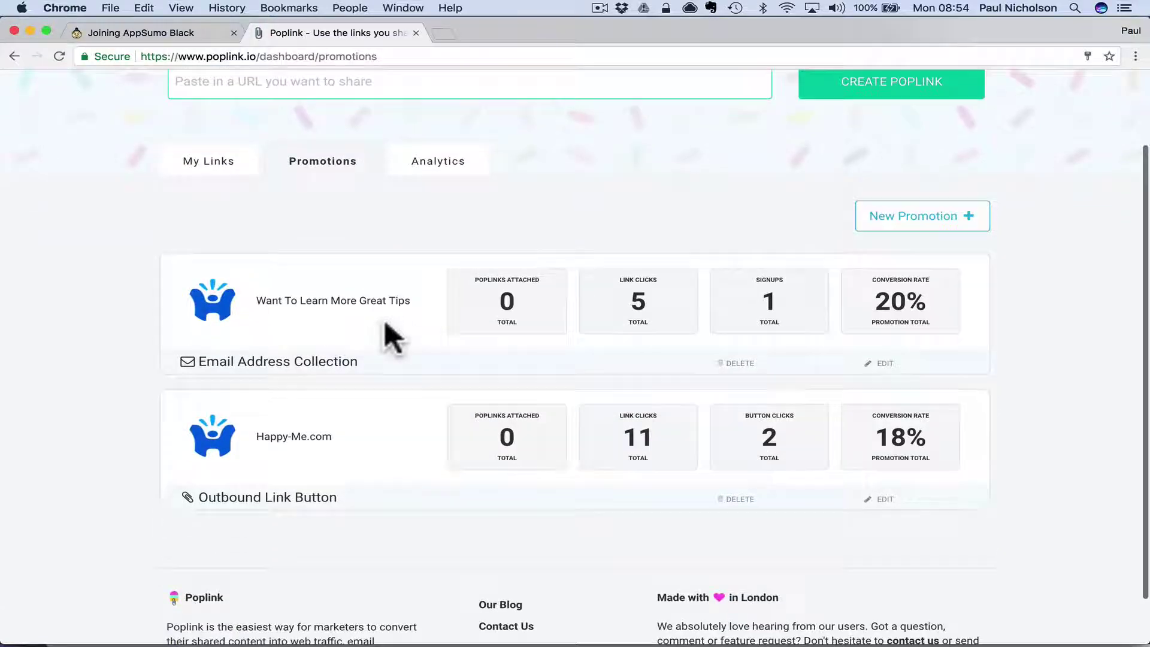
scroll(385, 324, "up", 3)
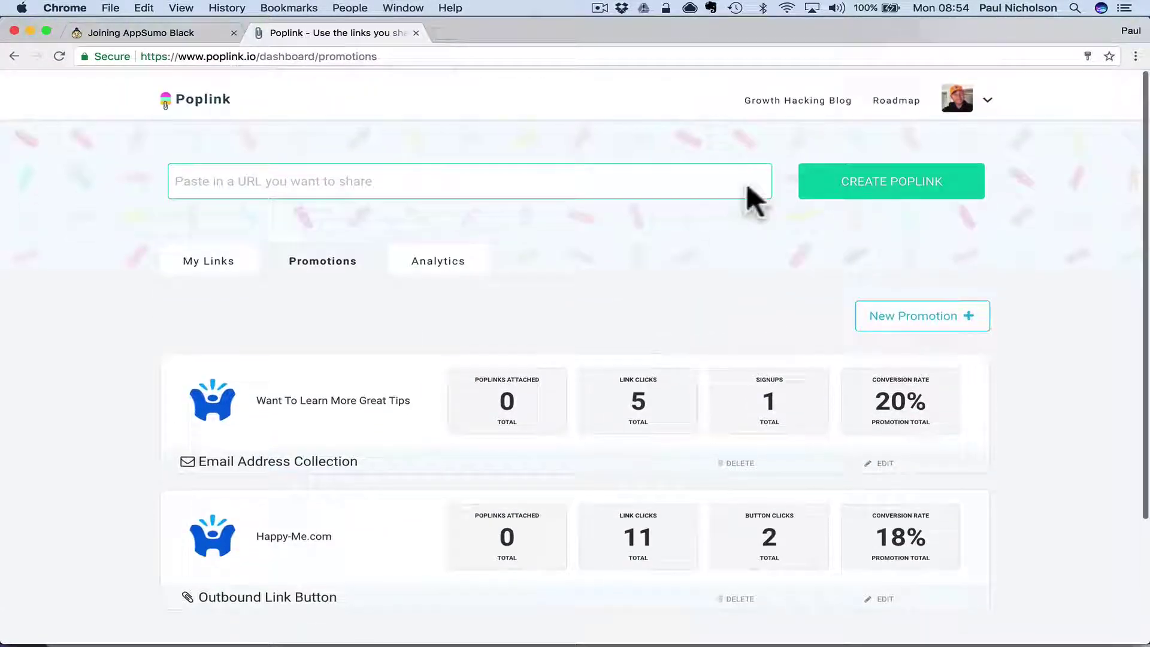
Open the account's Domains page and examine its custom domain and DNS sections
left_click(988, 99)
left_click(958, 159)
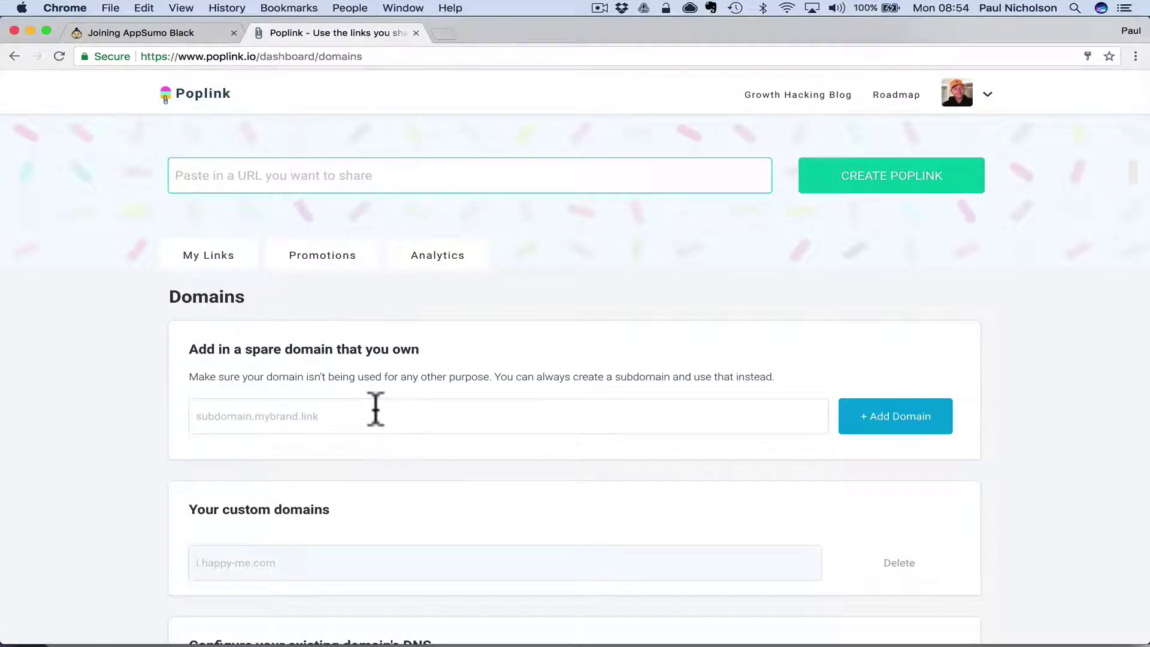
scroll(375, 419, "down", 5)
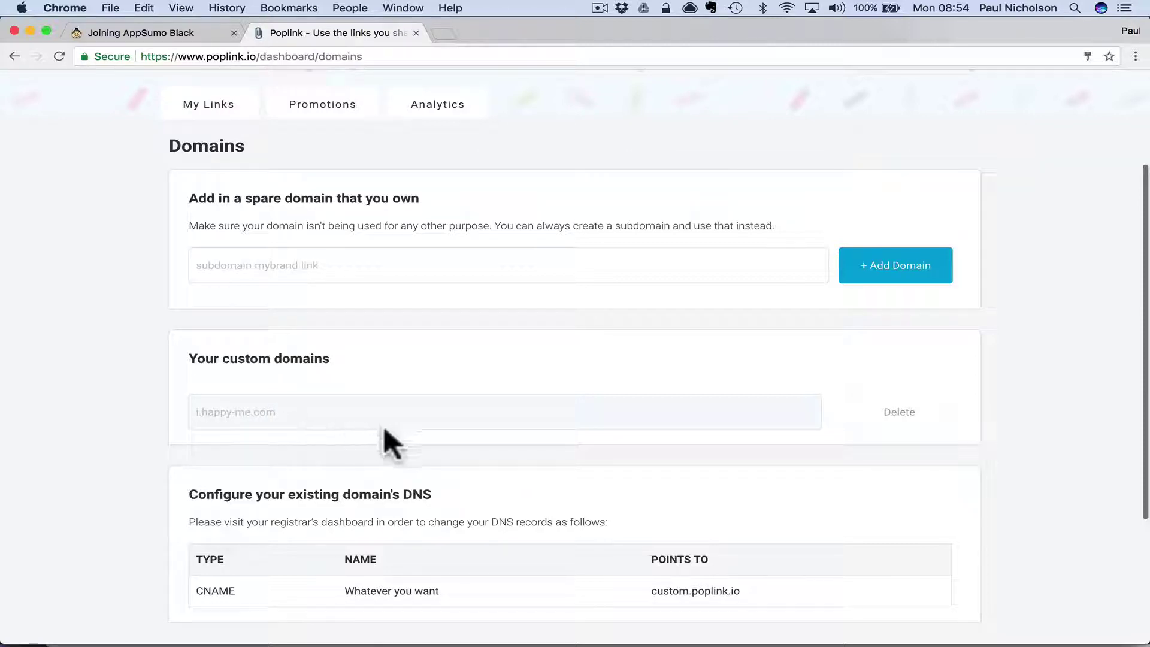
Enter domain.com as a sample spare domain, replace it with pnuk.com, and add that to the custom domains
left_click(309, 262)
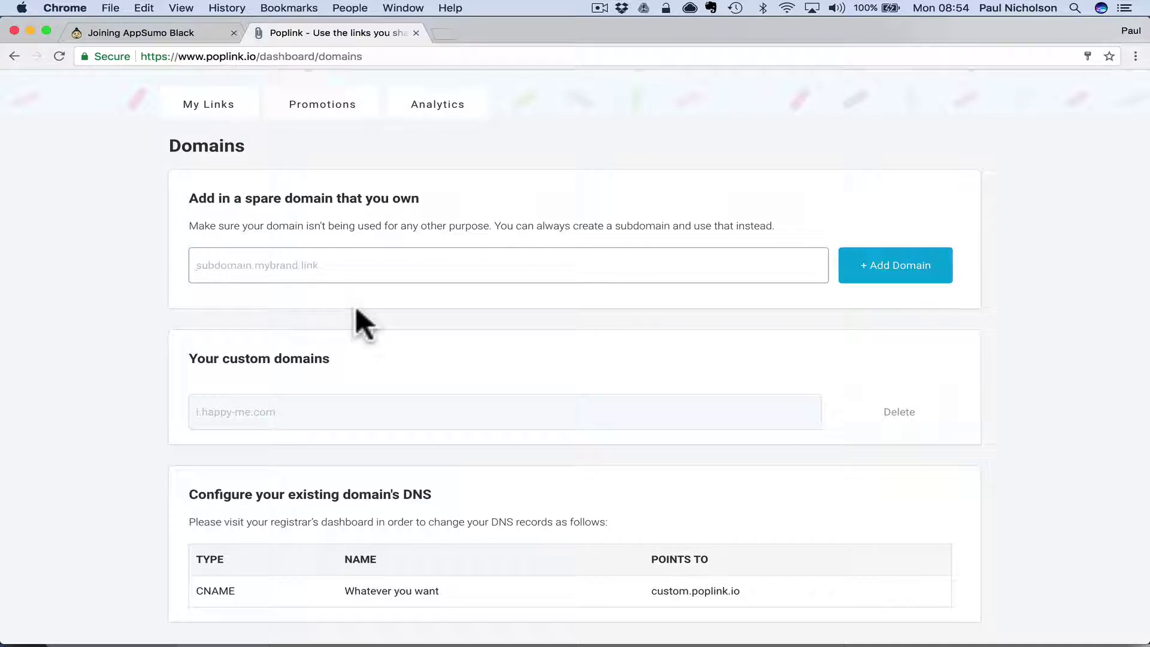
type("domain.com")
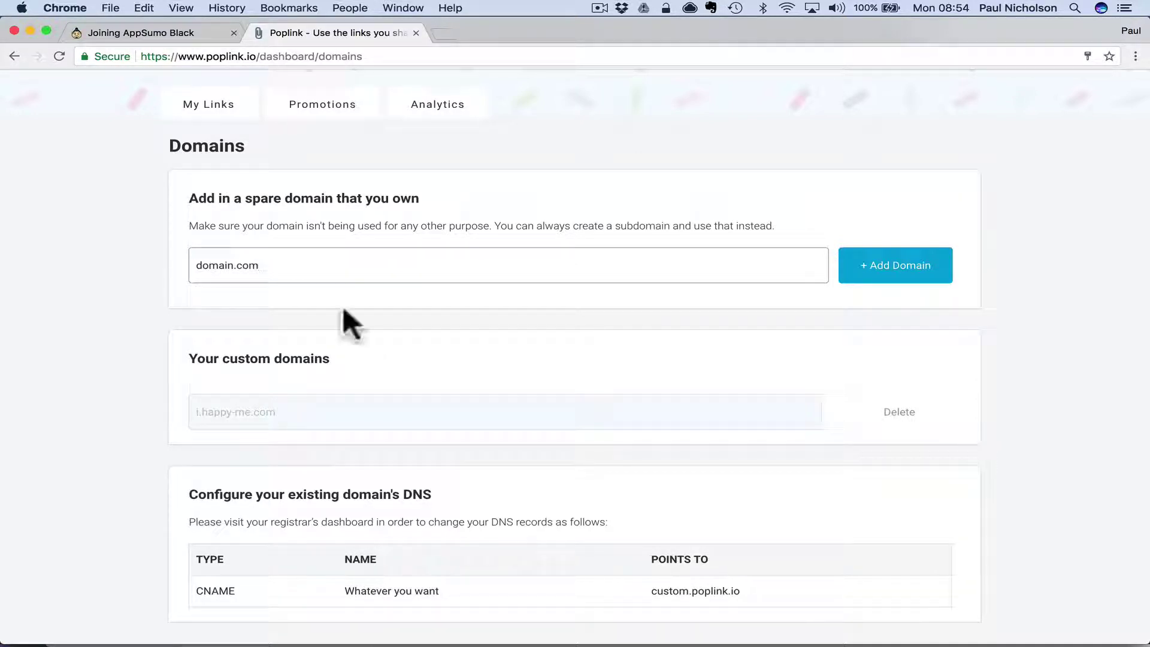
left_click(194, 264)
double_click(256, 263)
type("pnuk.co")
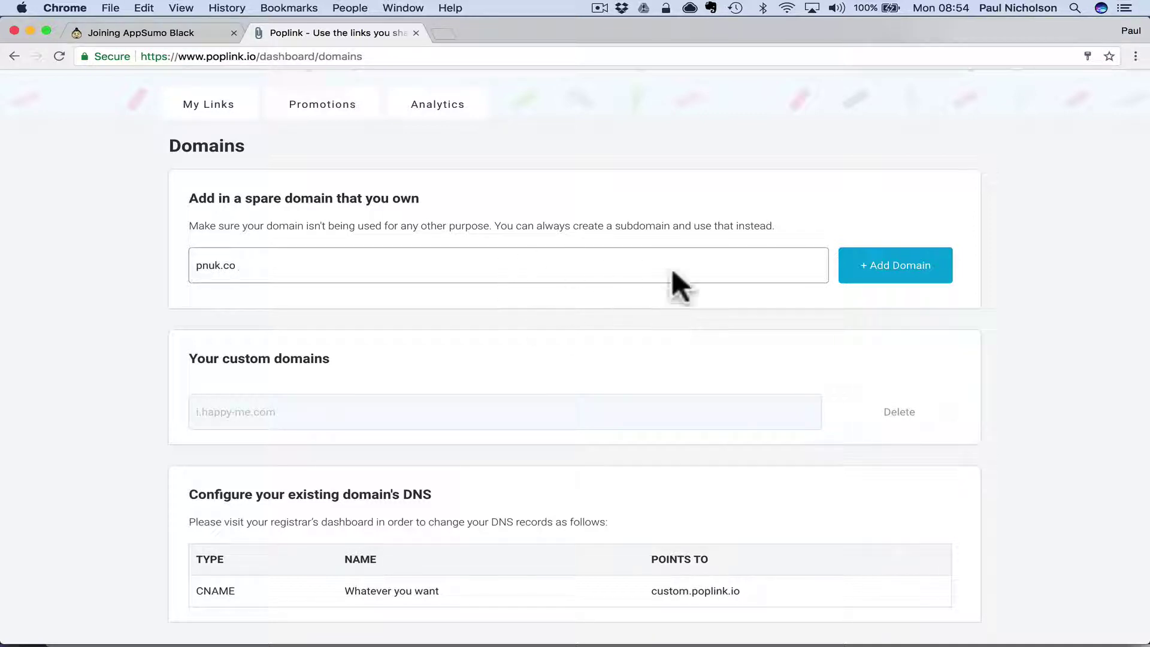
left_click(877, 271)
left_click(427, 261)
left_click(278, 267)
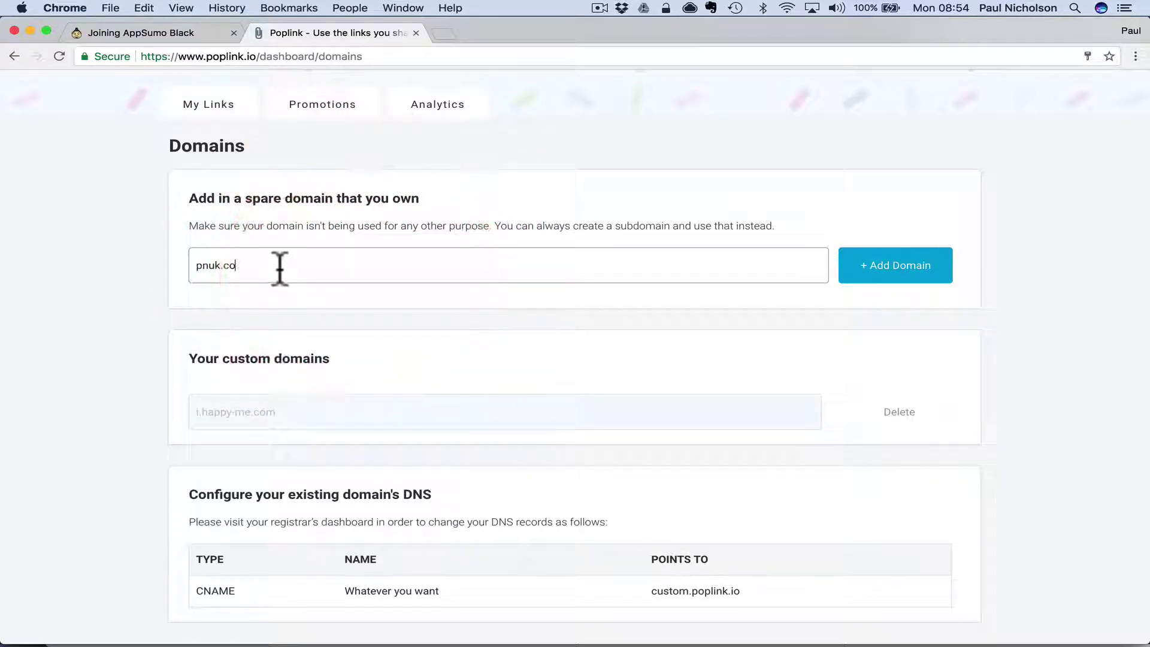
left_click(844, 273)
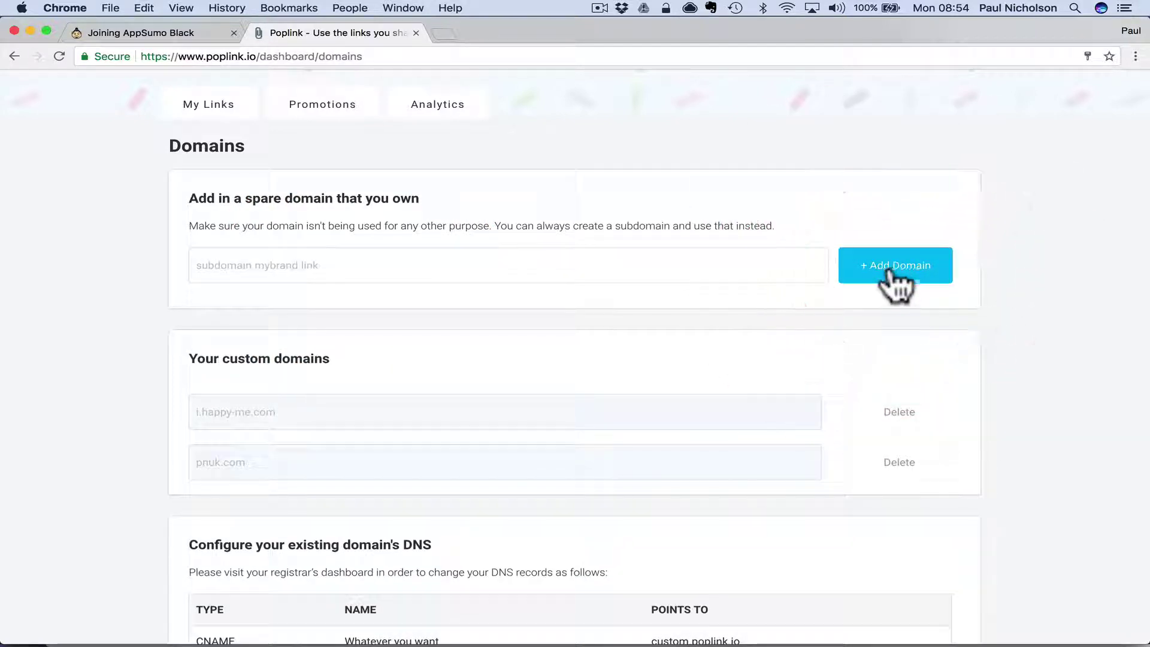
Delete pnuk.com from the custom domains list and confirm the removal
left_click(723, 263)
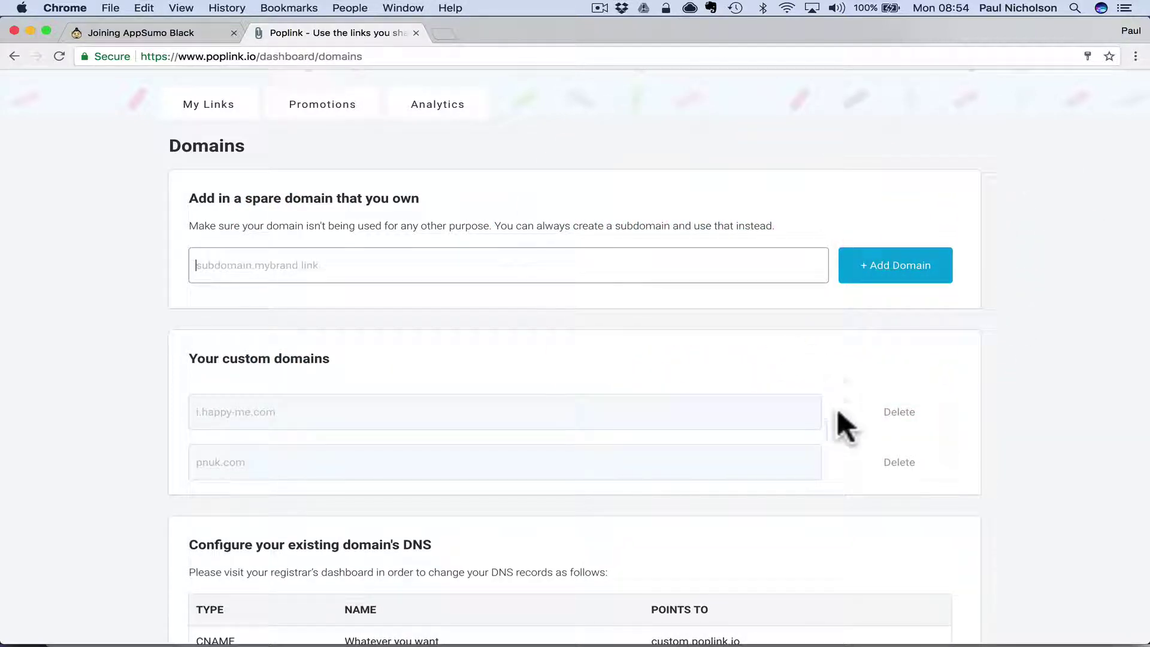
left_click(882, 463)
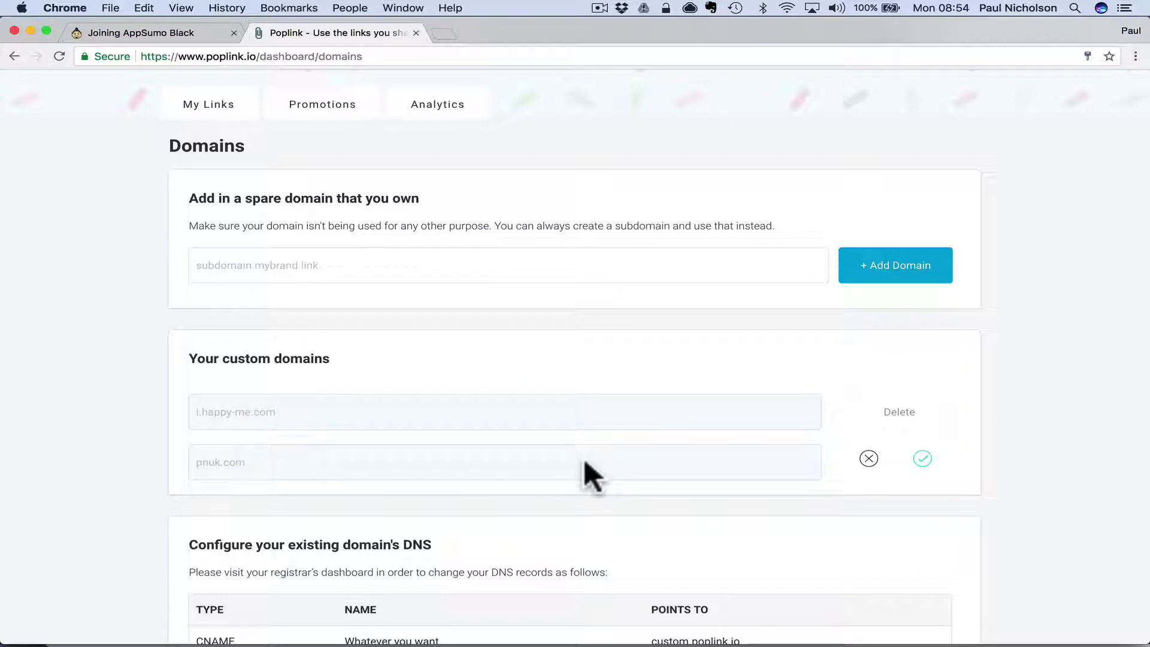
left_click(921, 470)
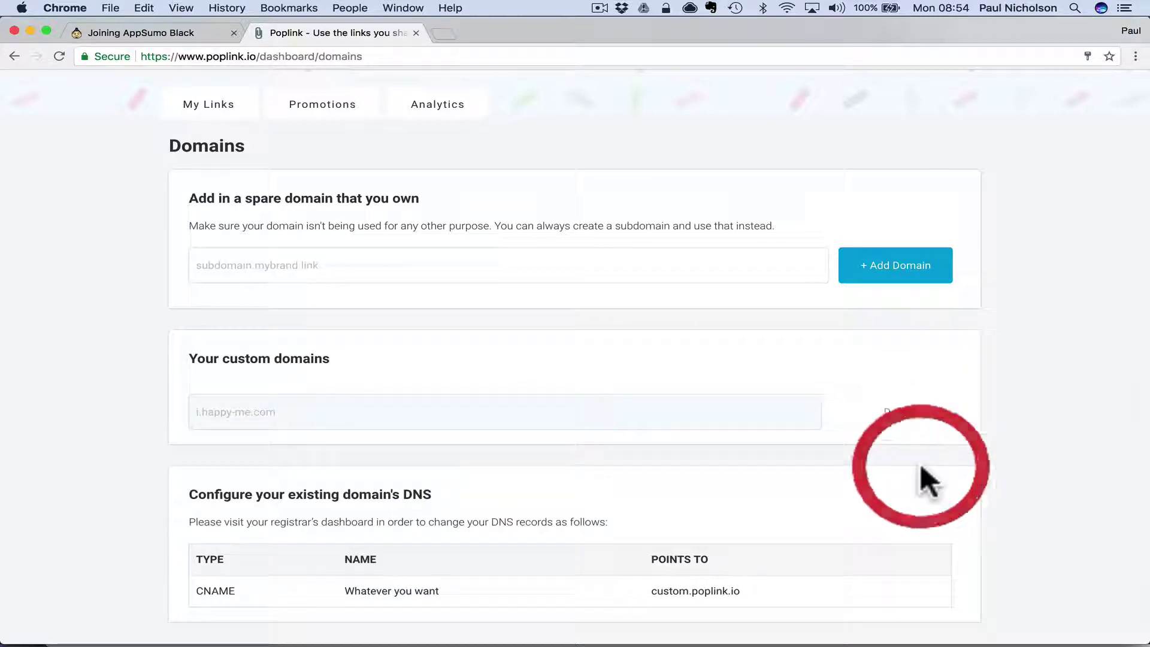
Review the i.happy-me.com custom domain and the CNAME record instructions for an existing domain's DNS
left_click(337, 411)
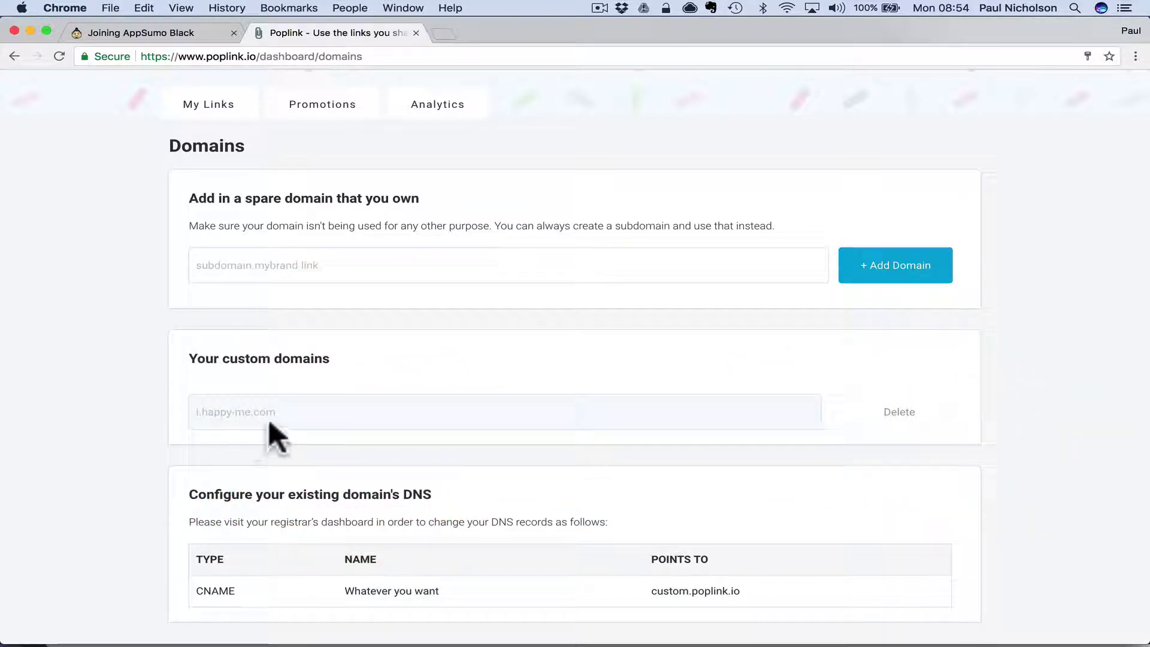
scroll(479, 437, "down", 2)
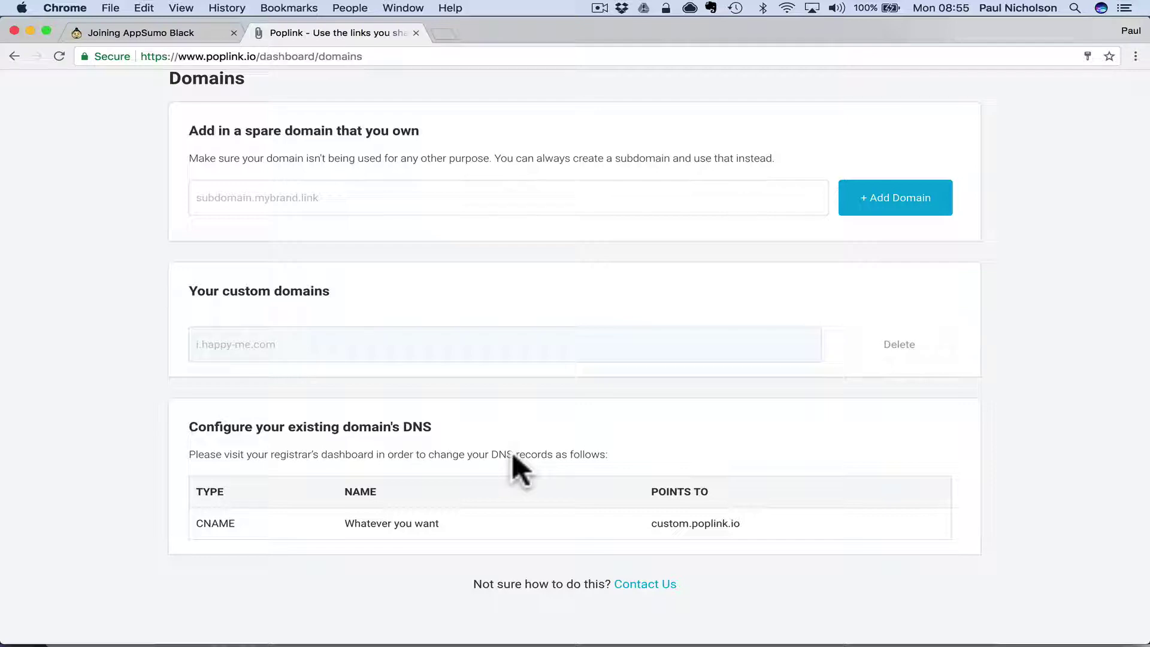
scroll(281, 407, "up", 3)
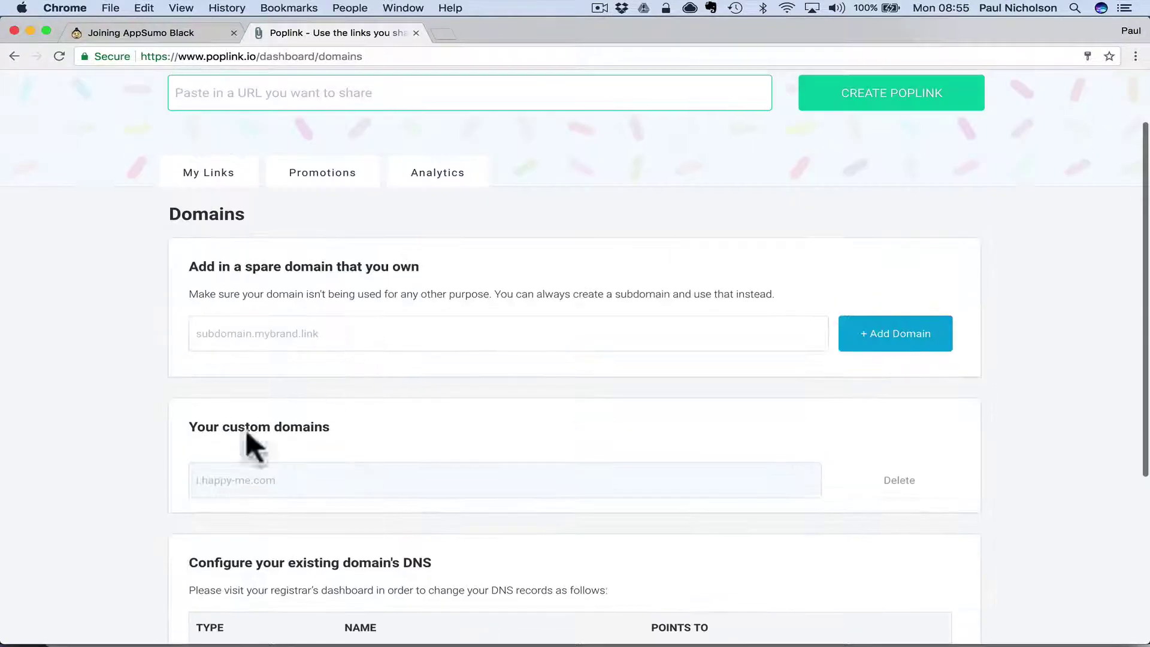
scroll(341, 473, "up", 2)
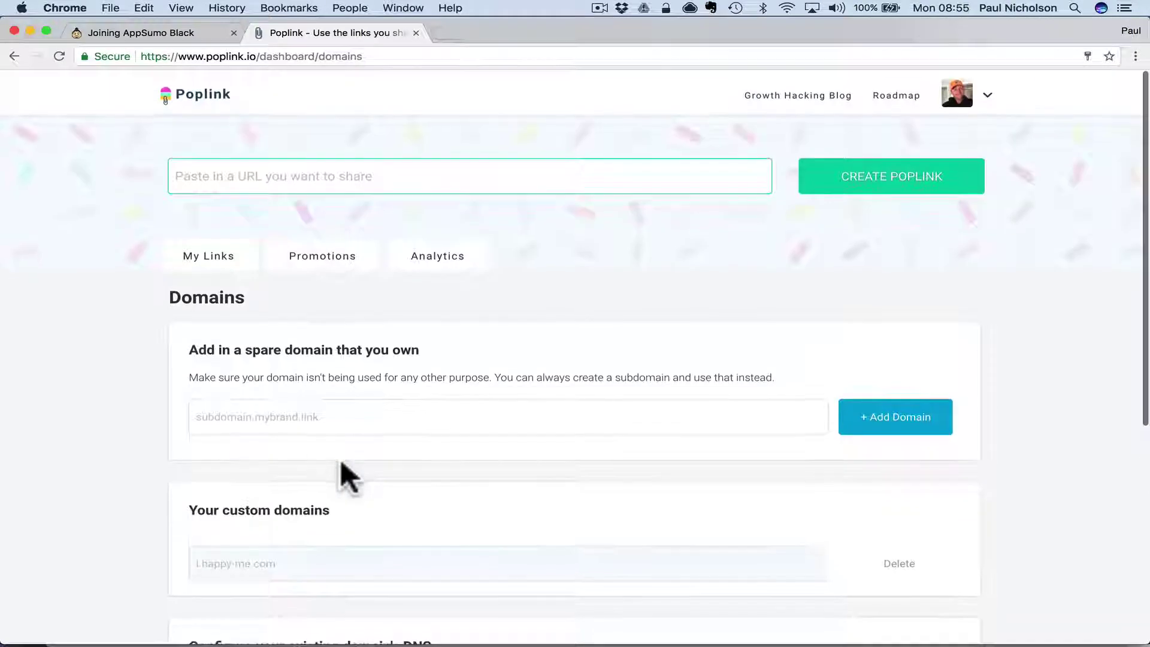
Create a new promotion with the "Convert website traffic" goal
left_click(326, 256)
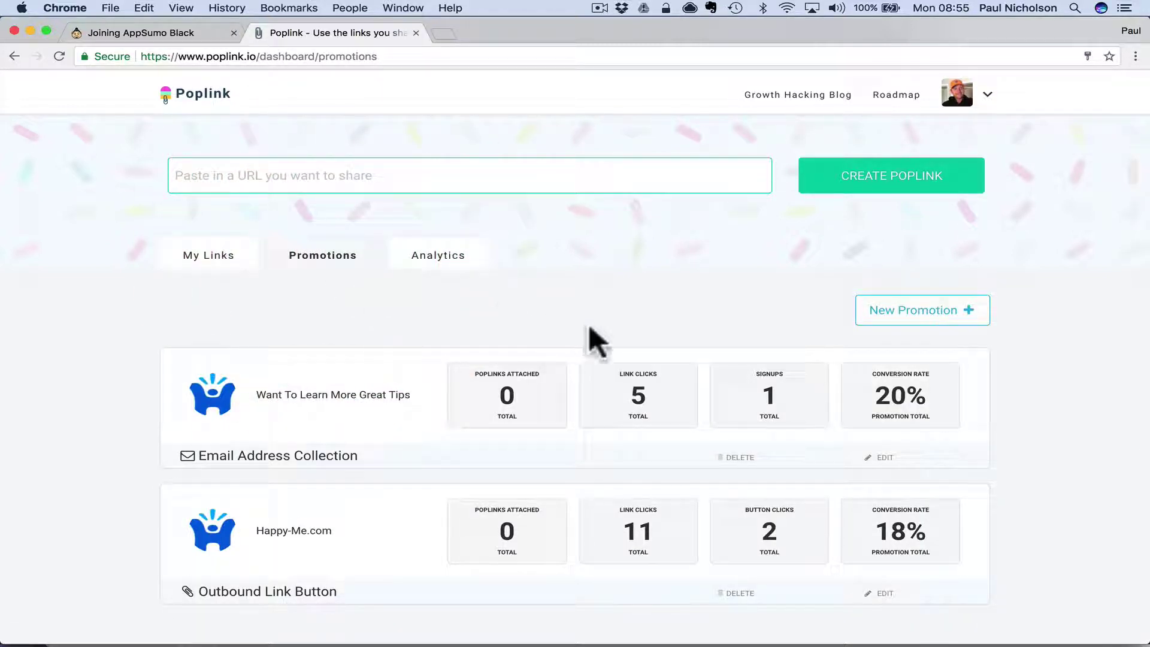
left_click(892, 312)
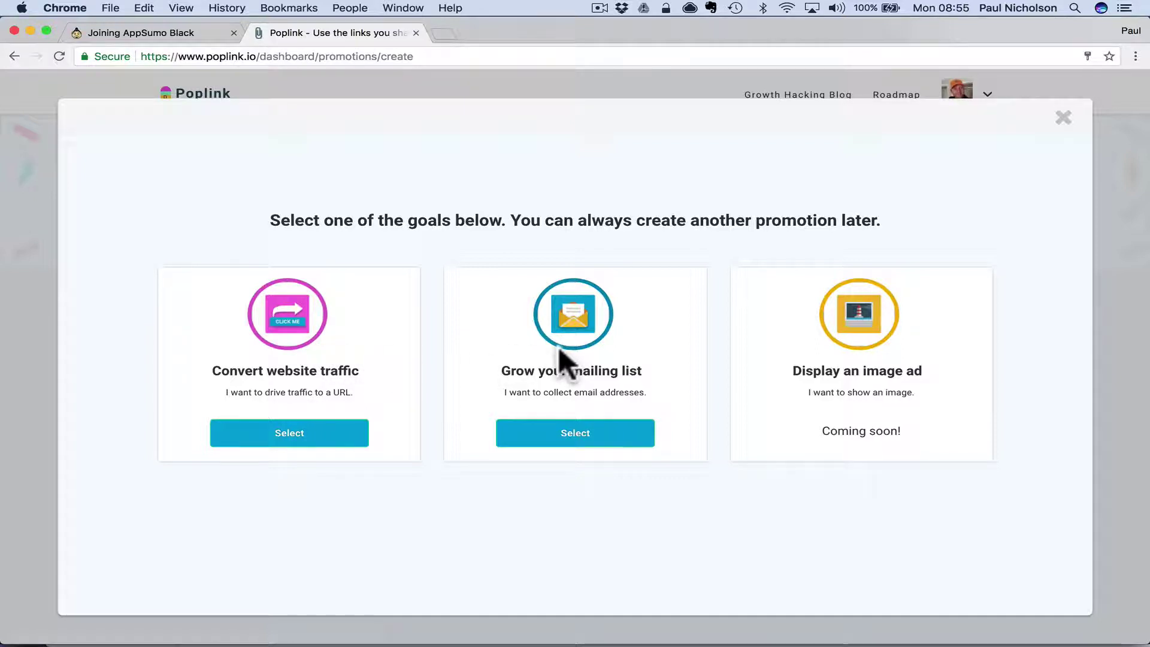
left_click(346, 431)
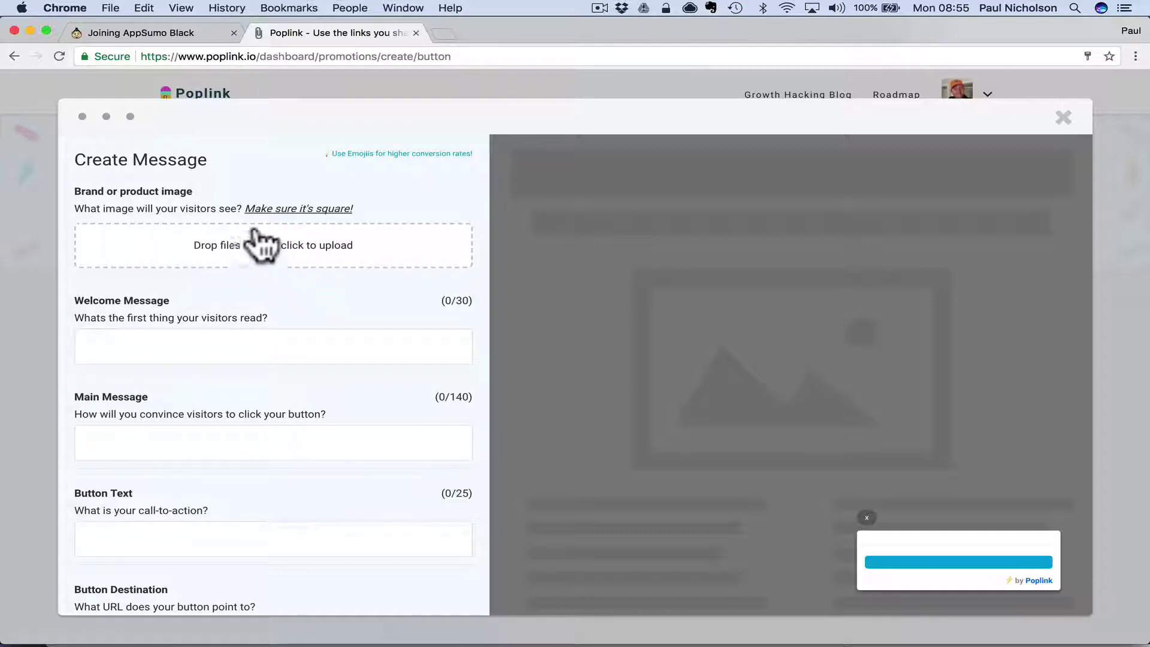
Browse the image folders and upload the portrait photo in the red shirt as the brand or product image
left_click(297, 246)
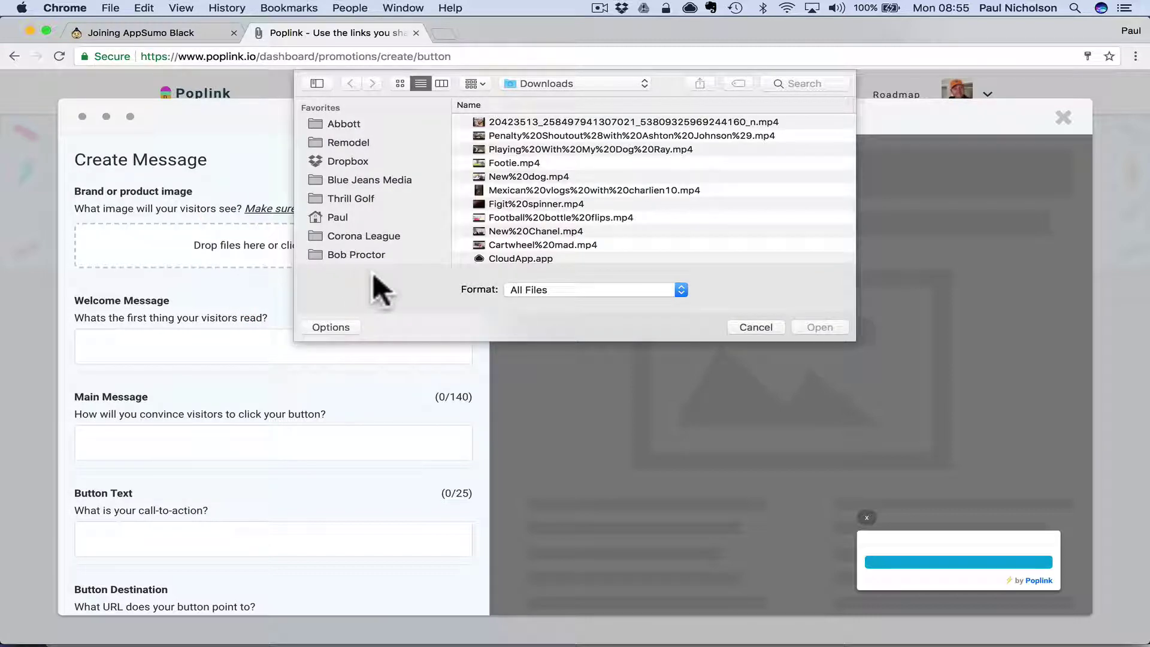
scroll(372, 191, "down", 5)
scroll(376, 206, "down", 3)
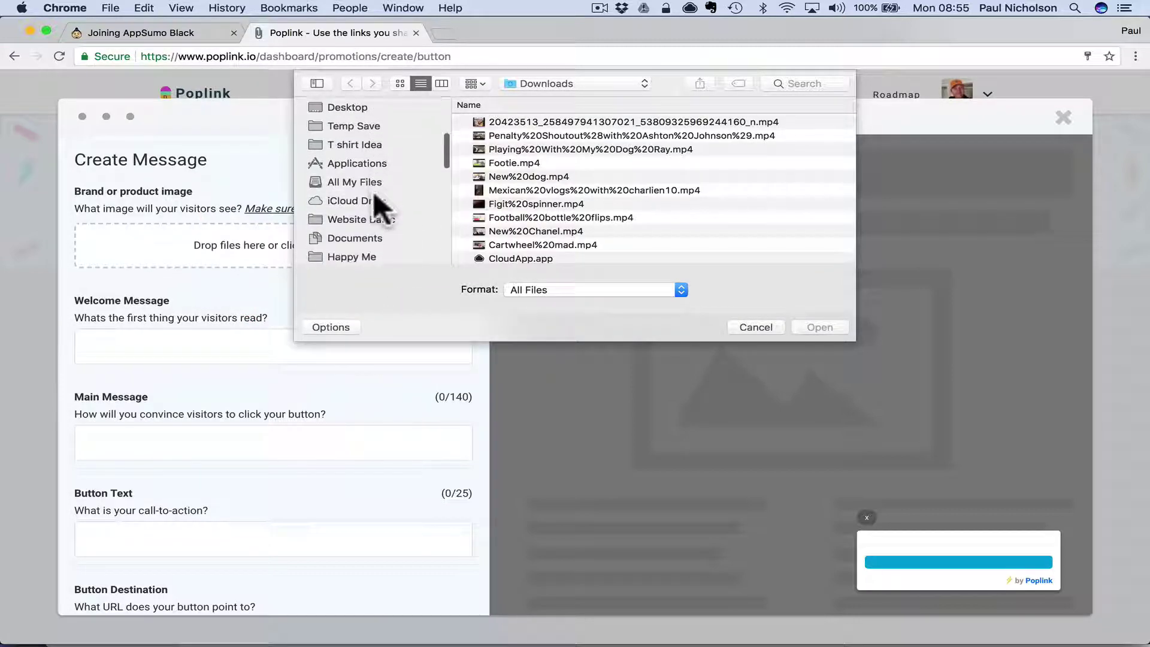
scroll(375, 195, "down", 5)
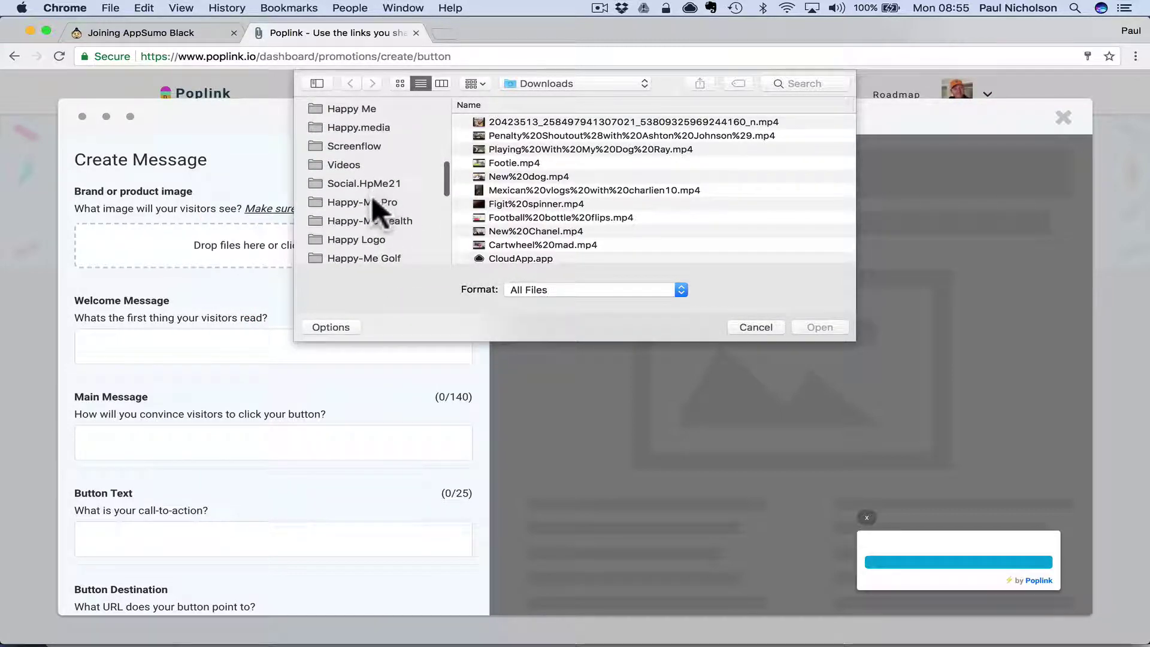
scroll(372, 195, "up", 5)
left_click(371, 193)
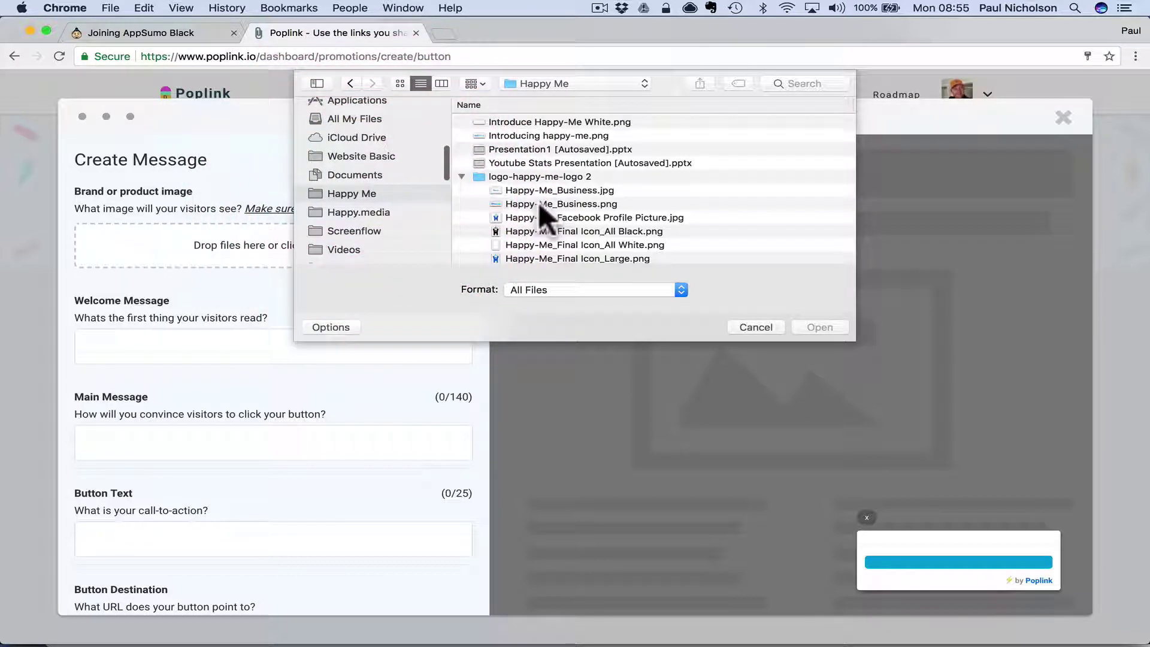
scroll(538, 203, "down", 10)
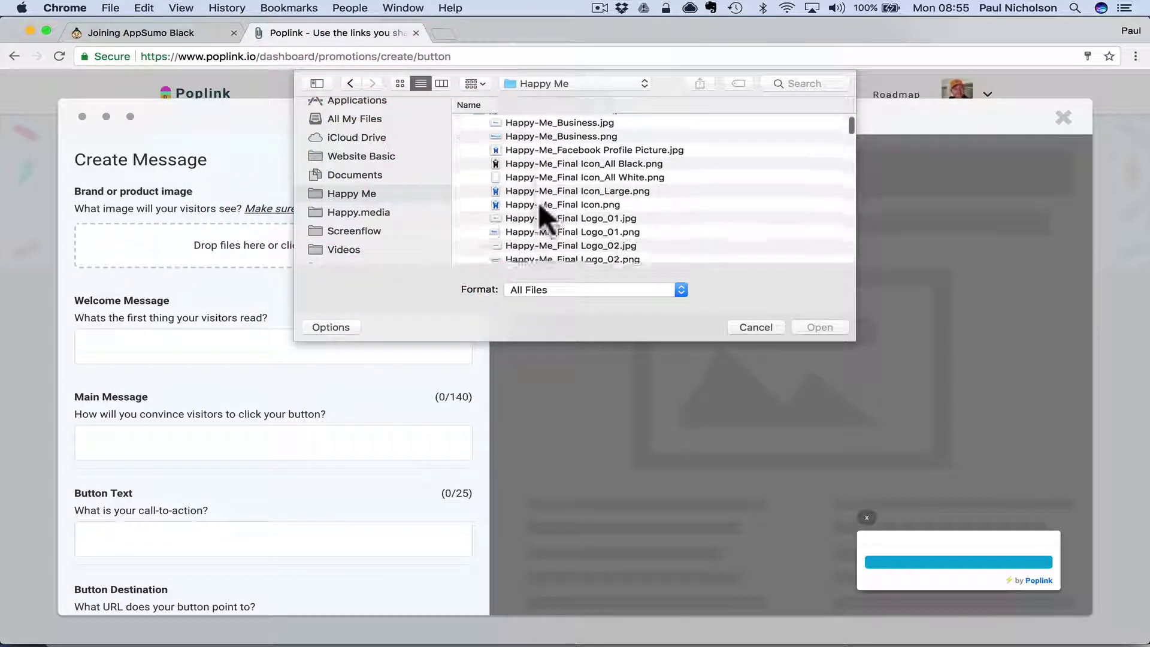
scroll(395, 178, "down", 5)
left_click(395, 186)
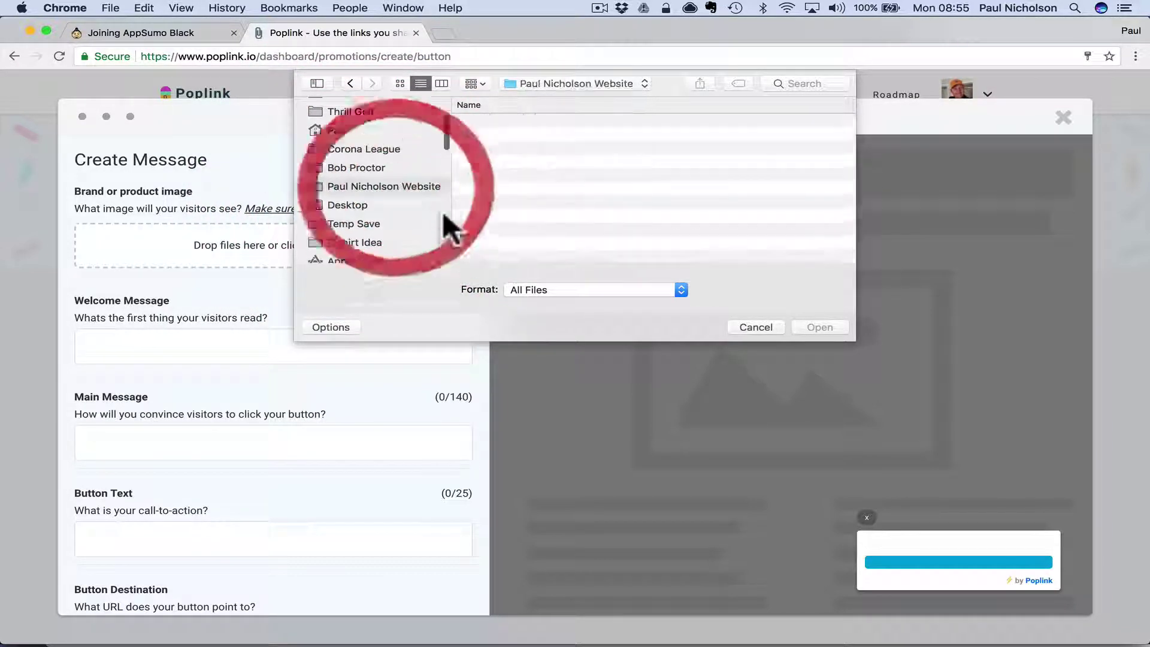
double_click(511, 215)
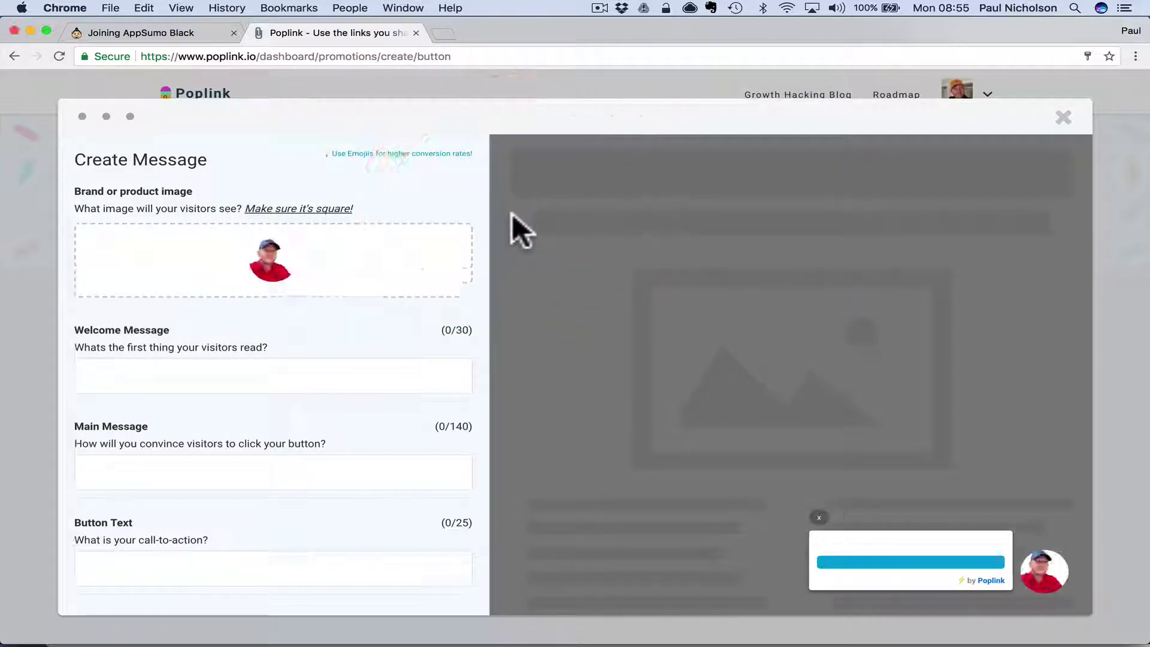
Replace the brand or product image with the blue Happy-Me icon from the Happy Me folder
left_click(305, 273)
scroll(401, 201, "down", 6)
left_click(386, 186)
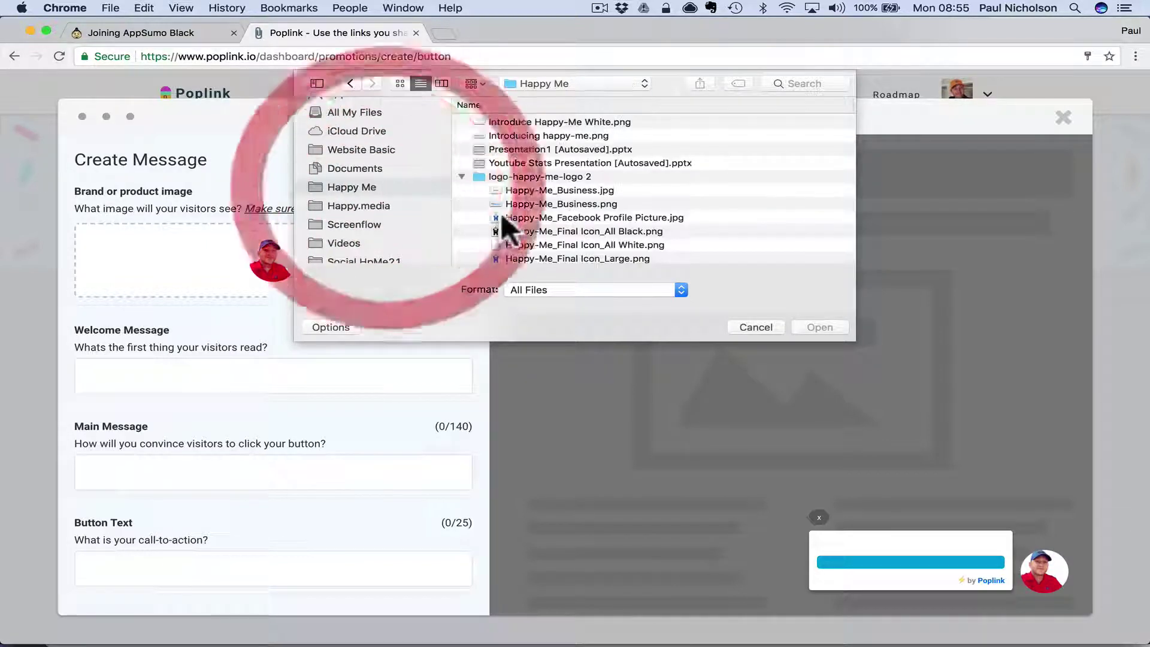
double_click(544, 256)
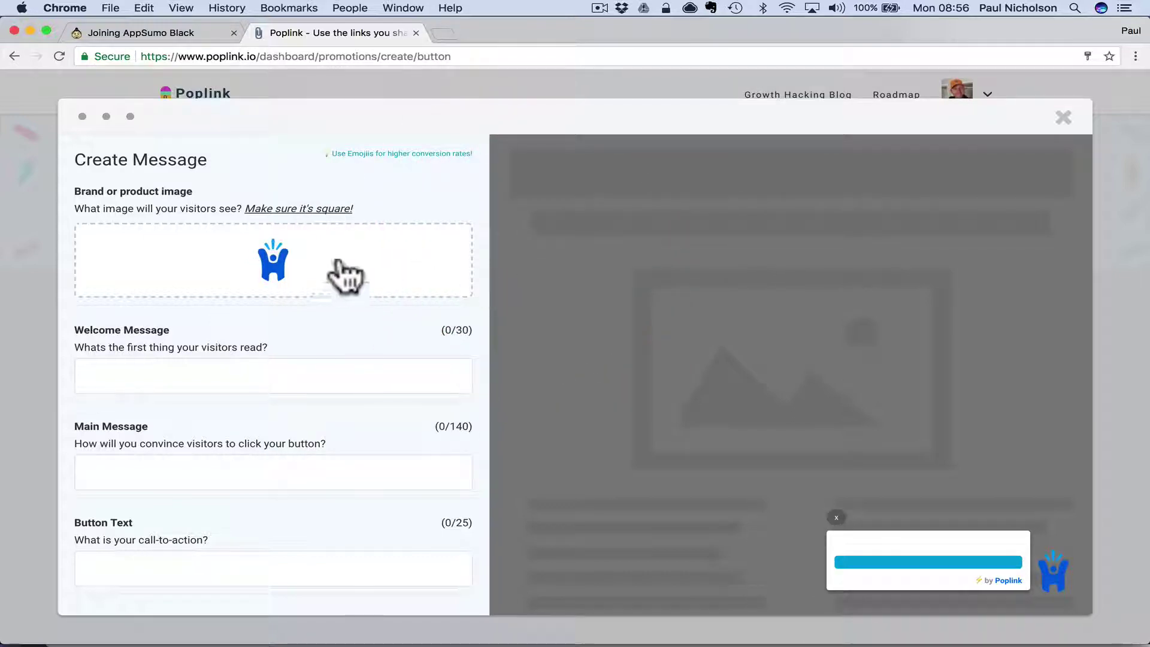
Set the welcome message to "Free Online Training Happy-Me"
left_click(269, 378)
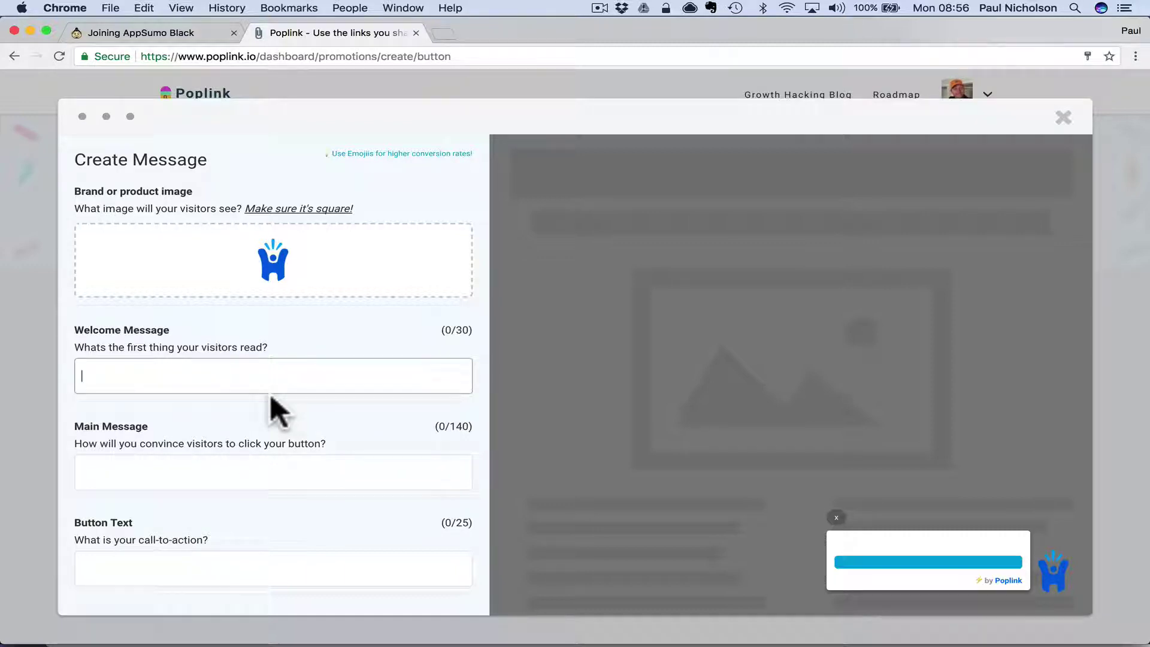
type("Co")
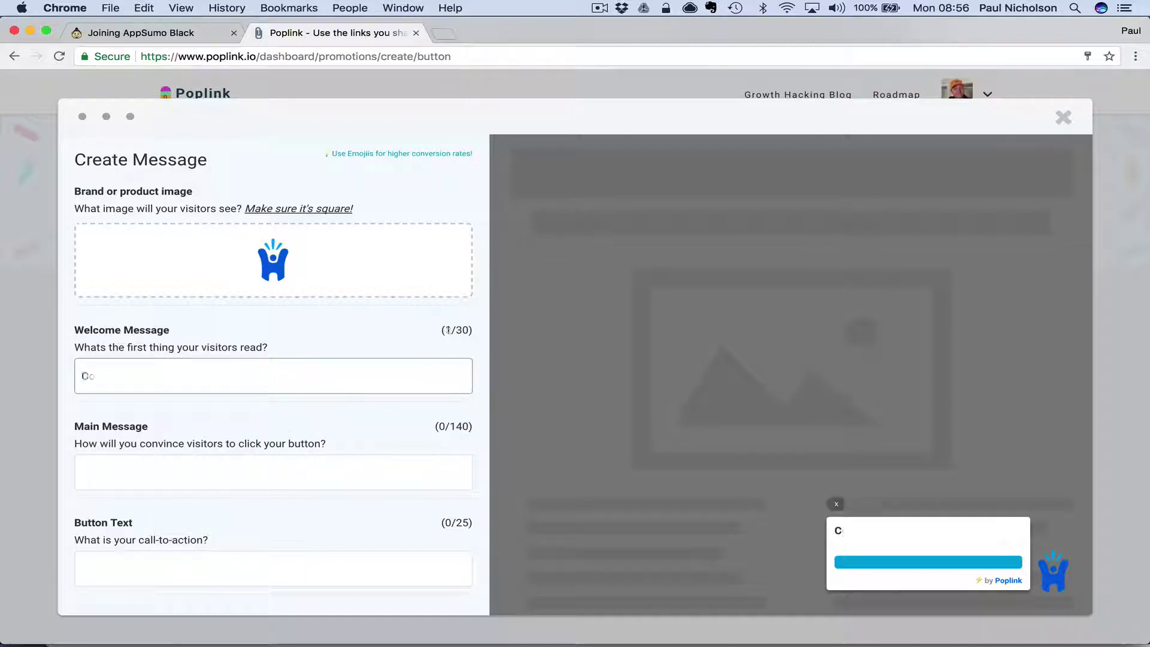
key("BackSpace")
type("Visit")
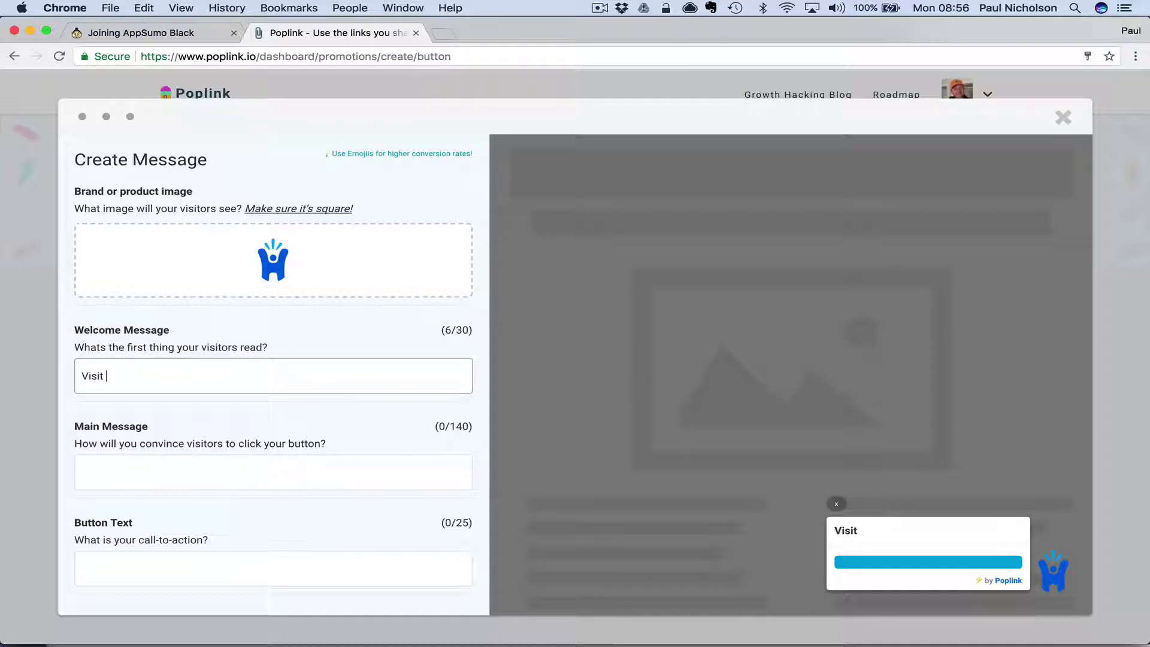
key("BackSpace")
key("BackSpace")
type("Free Online Training Happ")
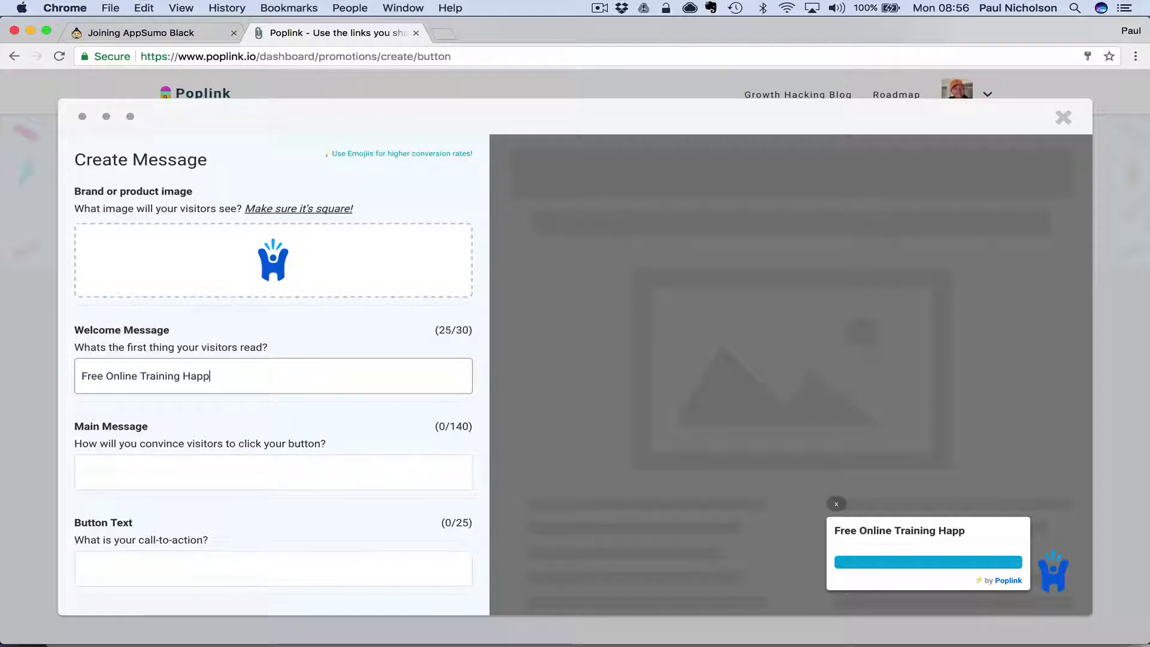
type(".")
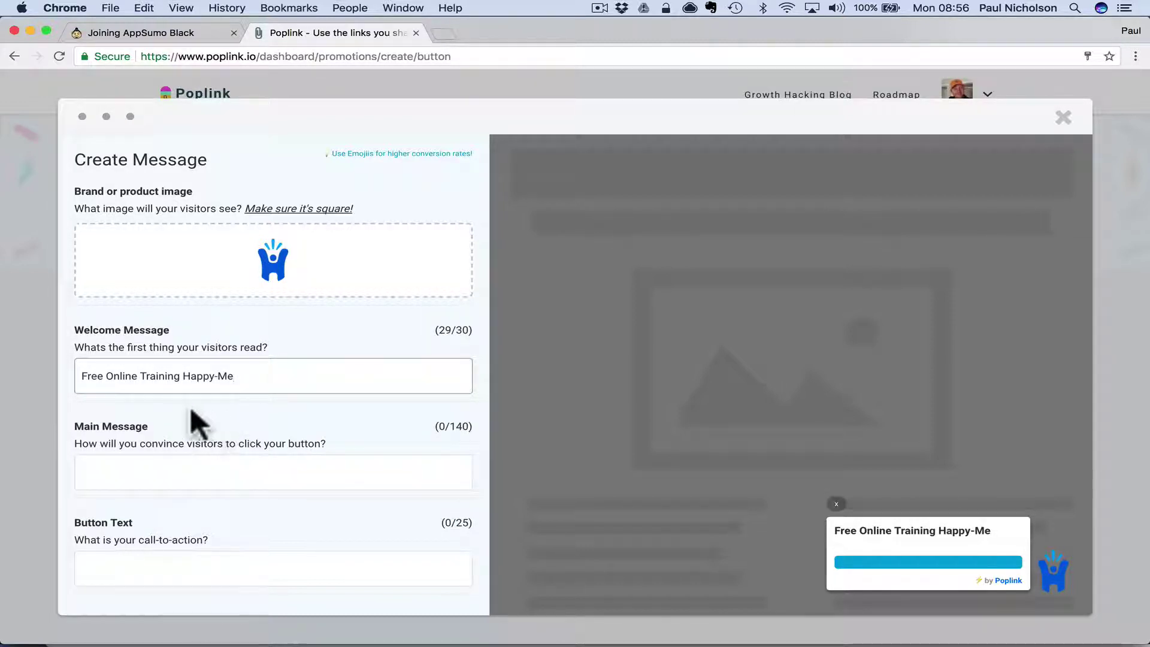
Set the main message to "Our online training courses are FREE to you come and join us at Happy-Me.com"
left_click(137, 467)
scroll(136, 468, "down", 2)
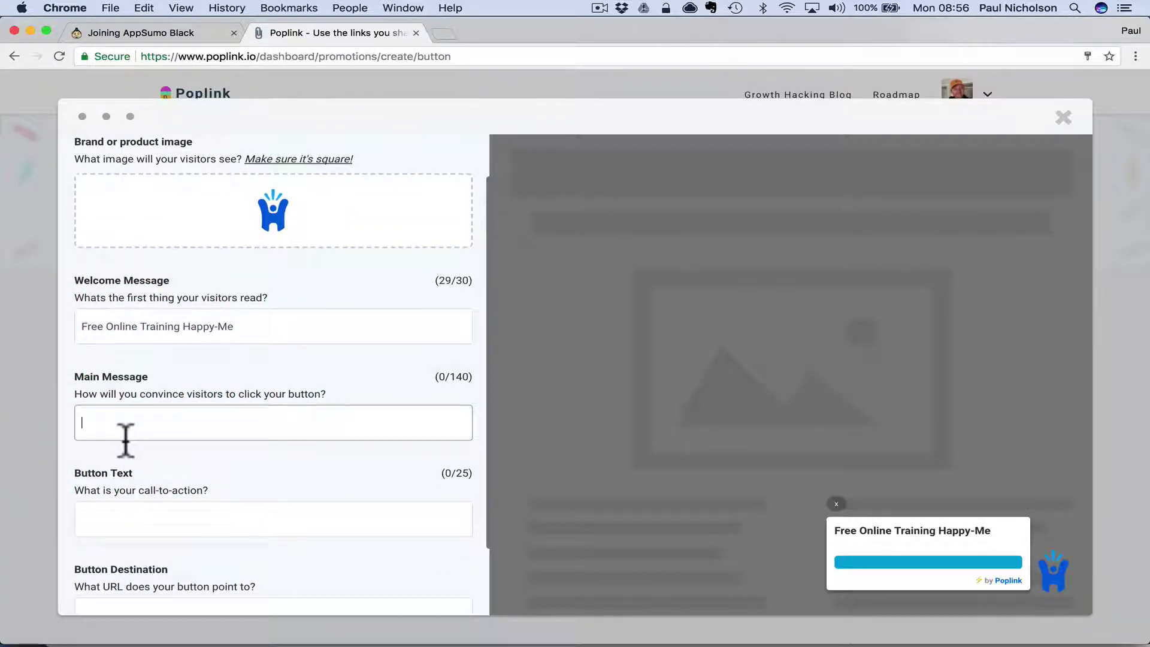
type("Our online training courses")
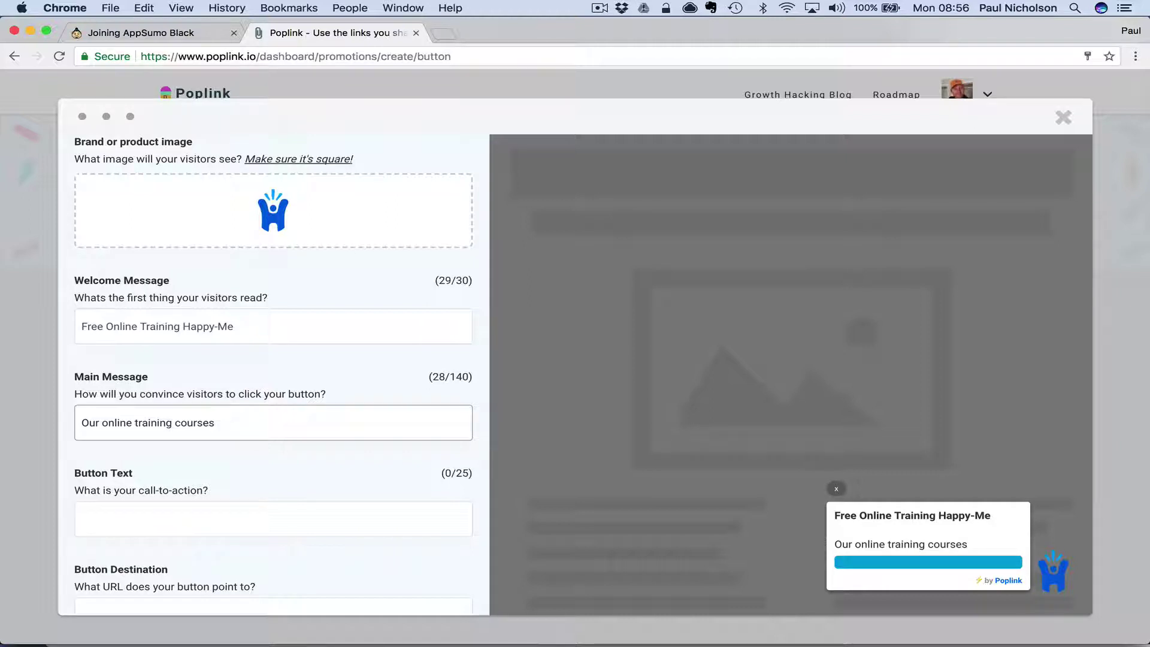
type("EE to you come and join us")
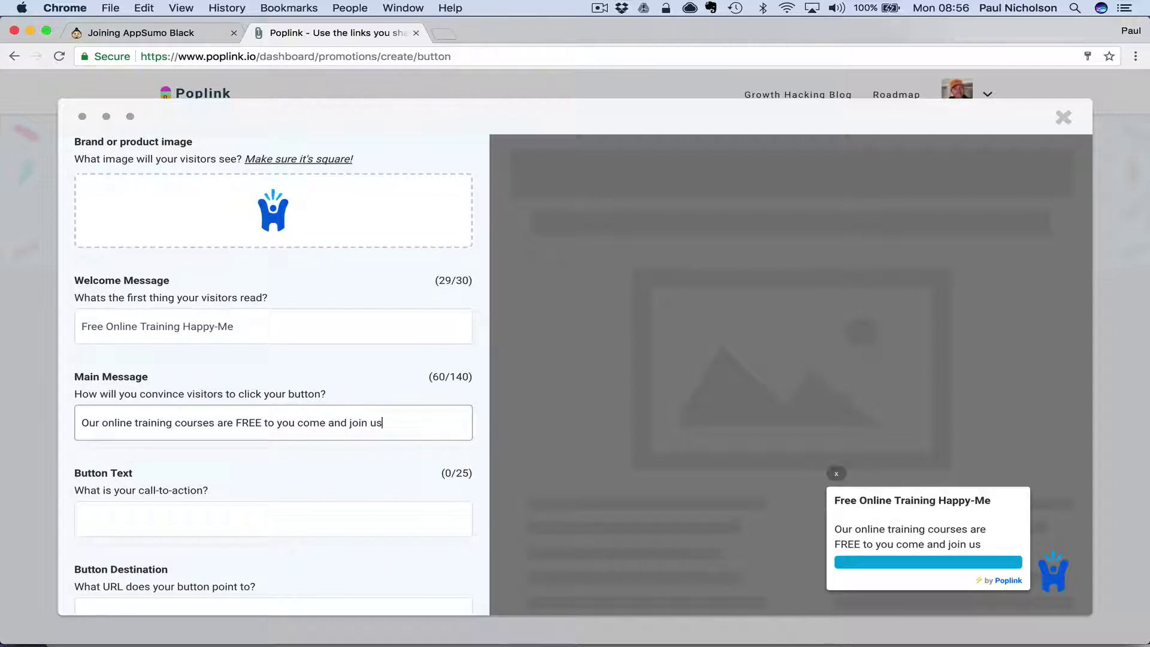
type("Happy-")
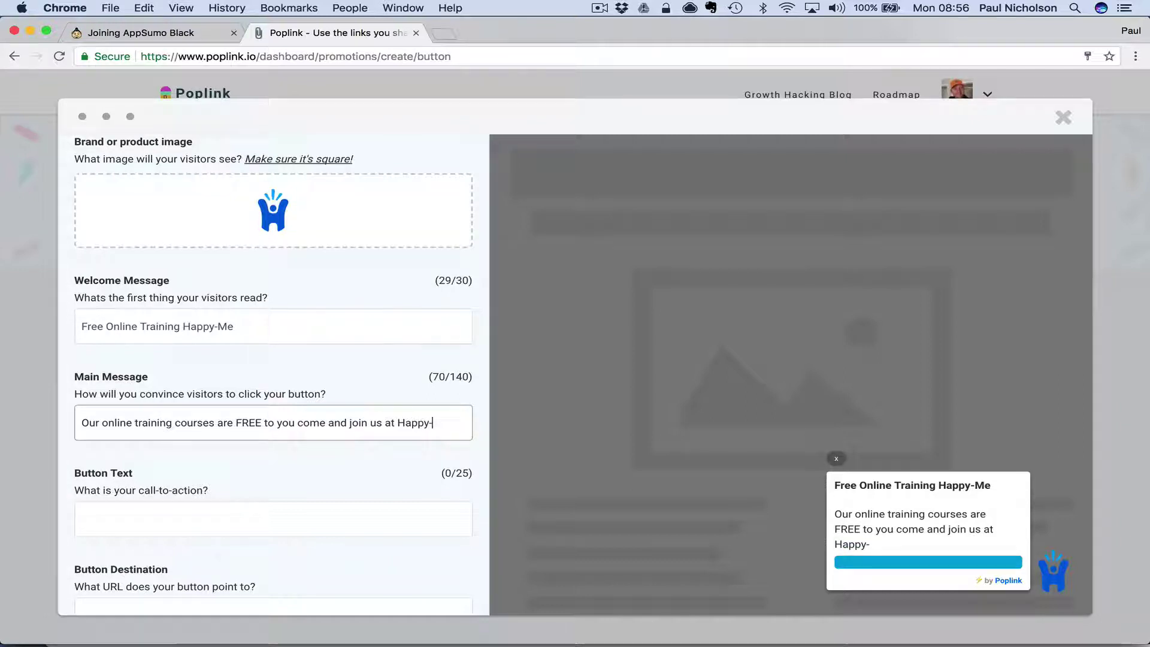
type("me.com")
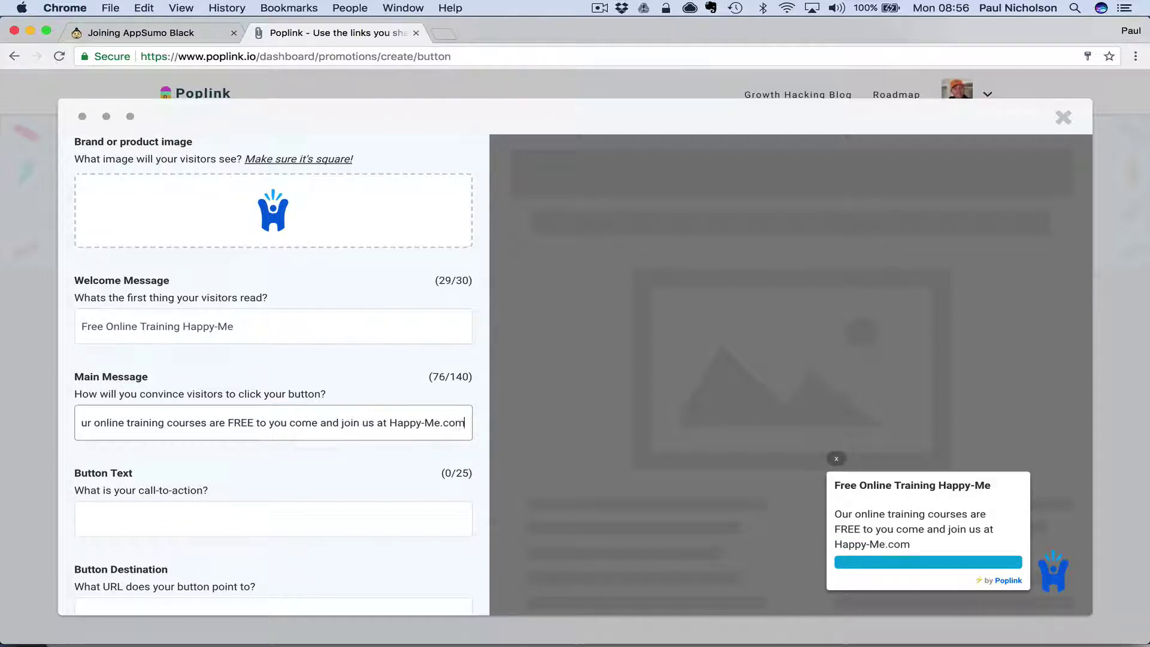
Set the call-to-action button text to "Visit Now"
left_click(169, 531)
scroll(167, 535, "down", 1)
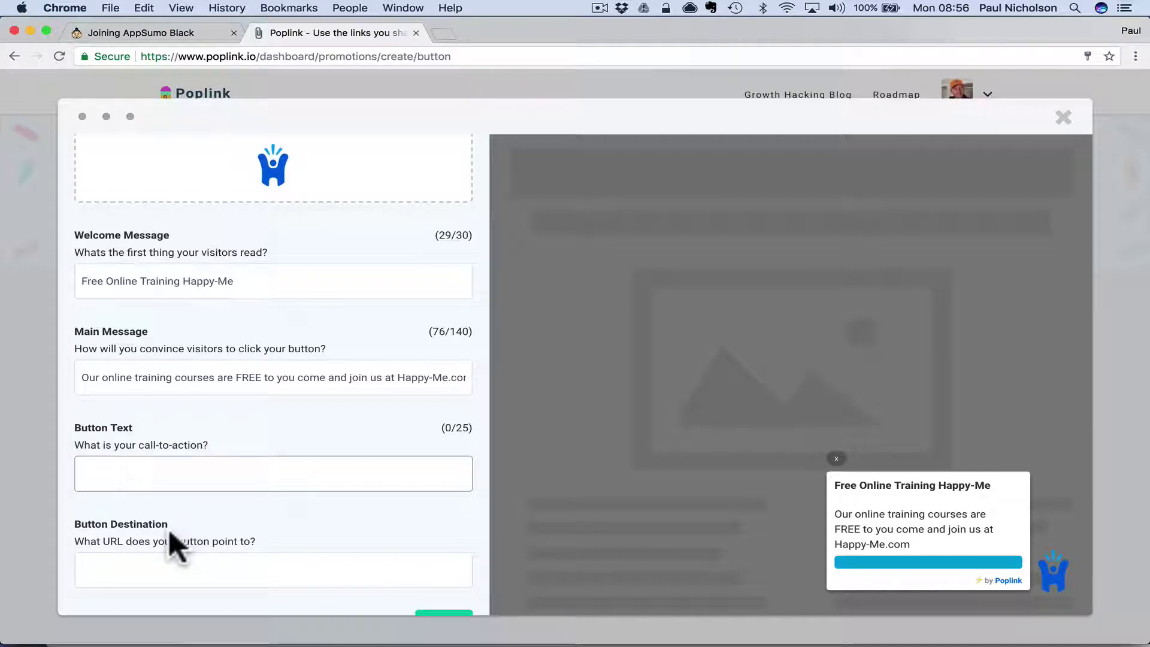
type("Visit Now")
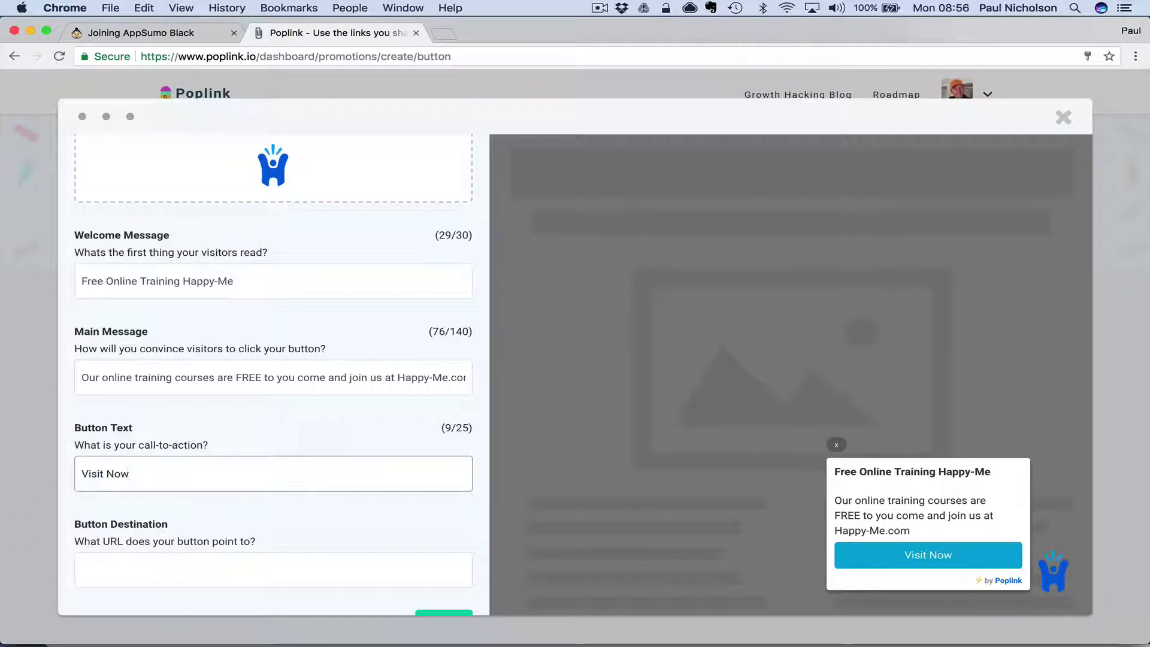
scroll(120, 539, "down", 1)
left_click(119, 527)
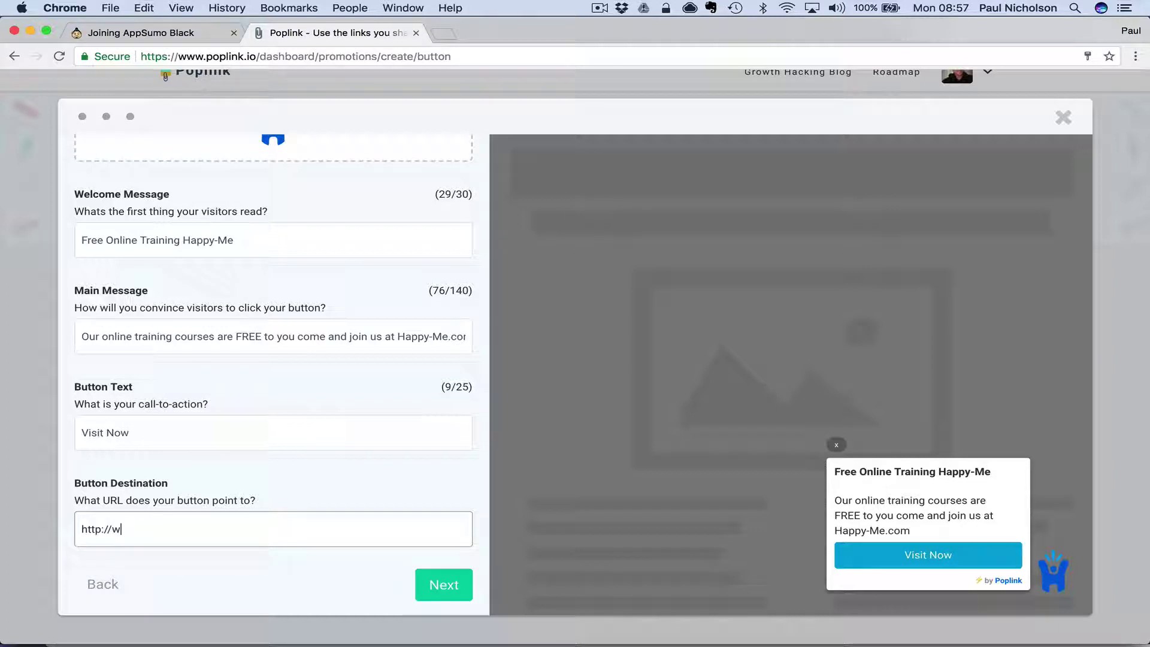
type("http://www.happy-me.com")
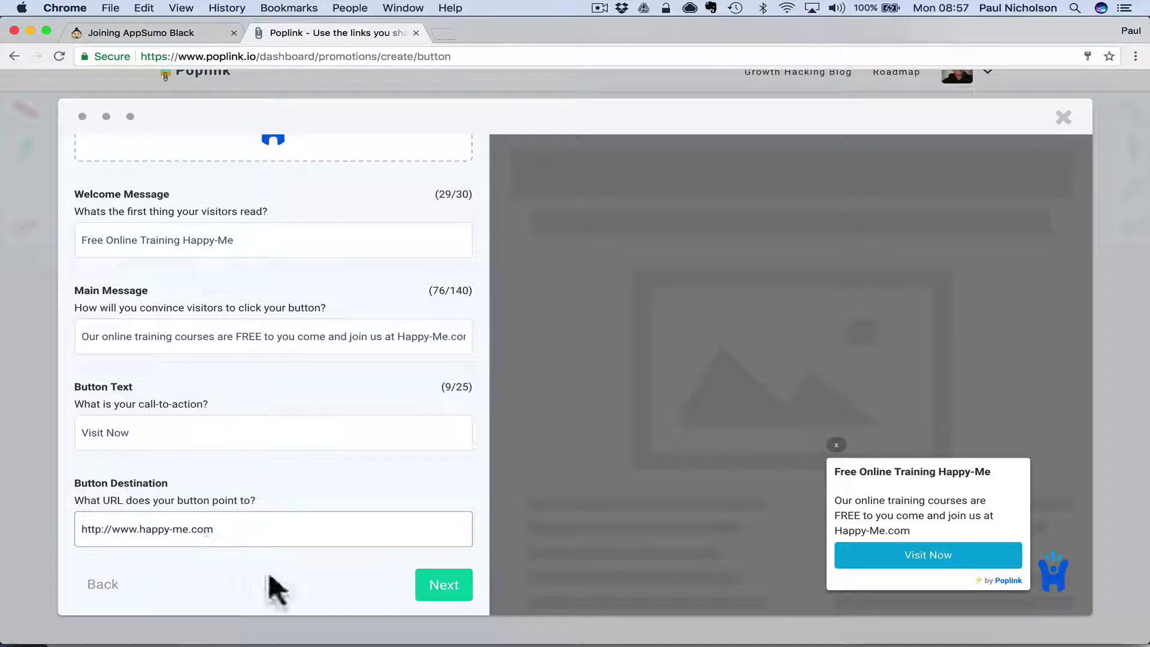
scroll(323, 575, "down", 5)
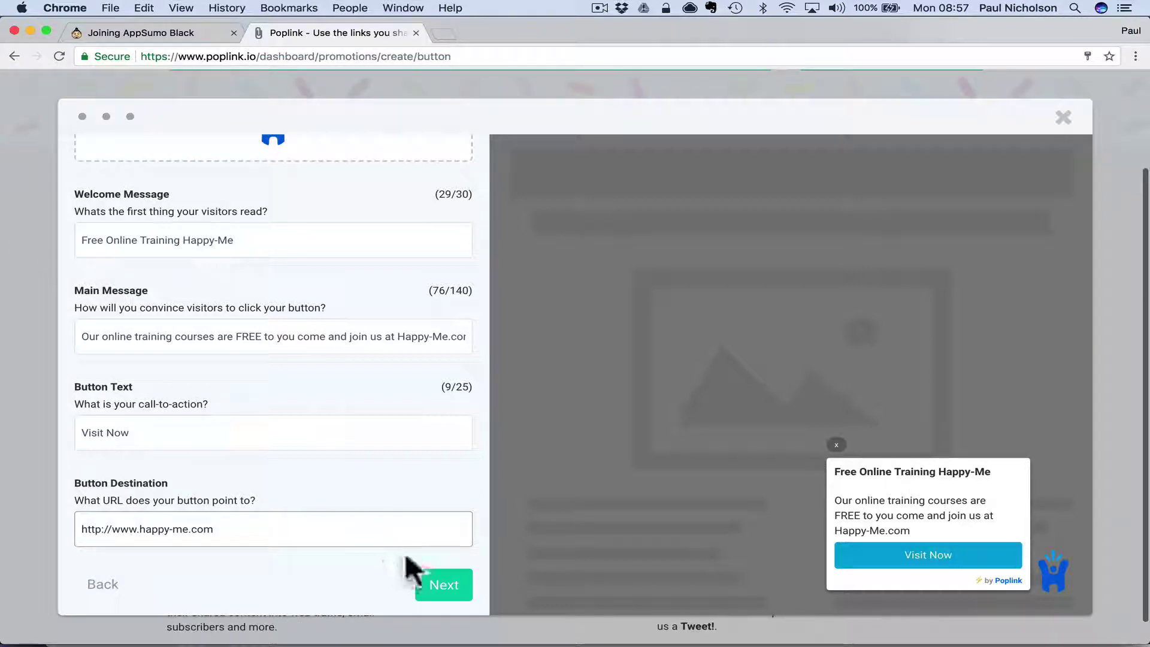
left_click(435, 589)
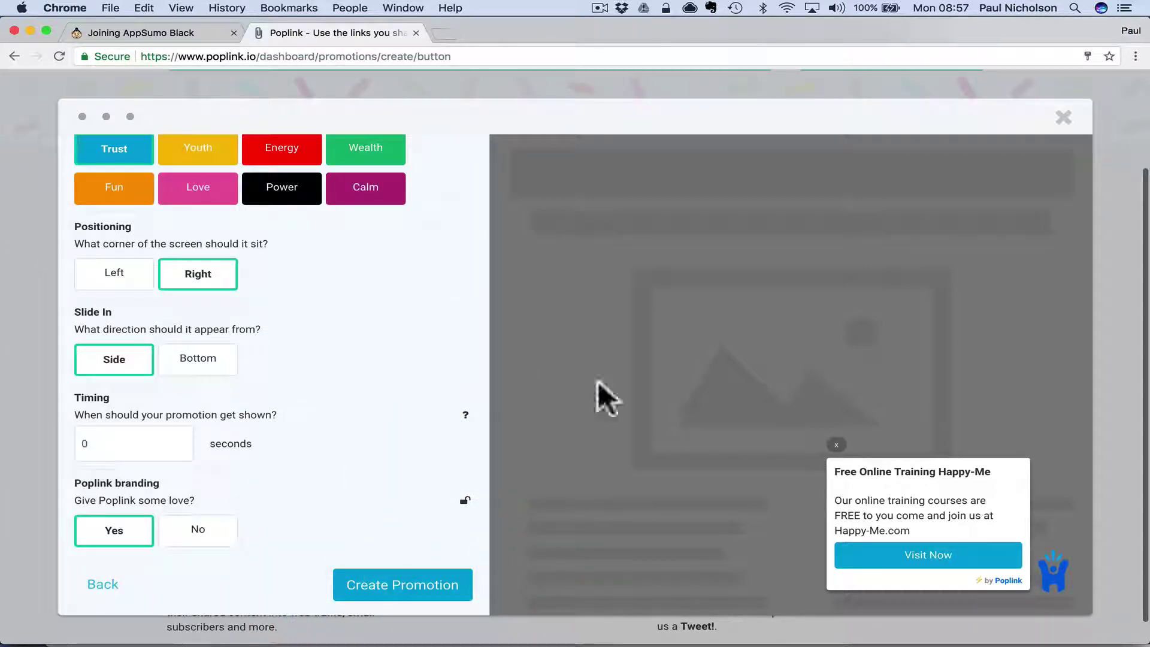
Try the Youth, Energy, Wealth and Power button colors in the preview and return to Trust
scroll(281, 180, "up", 2)
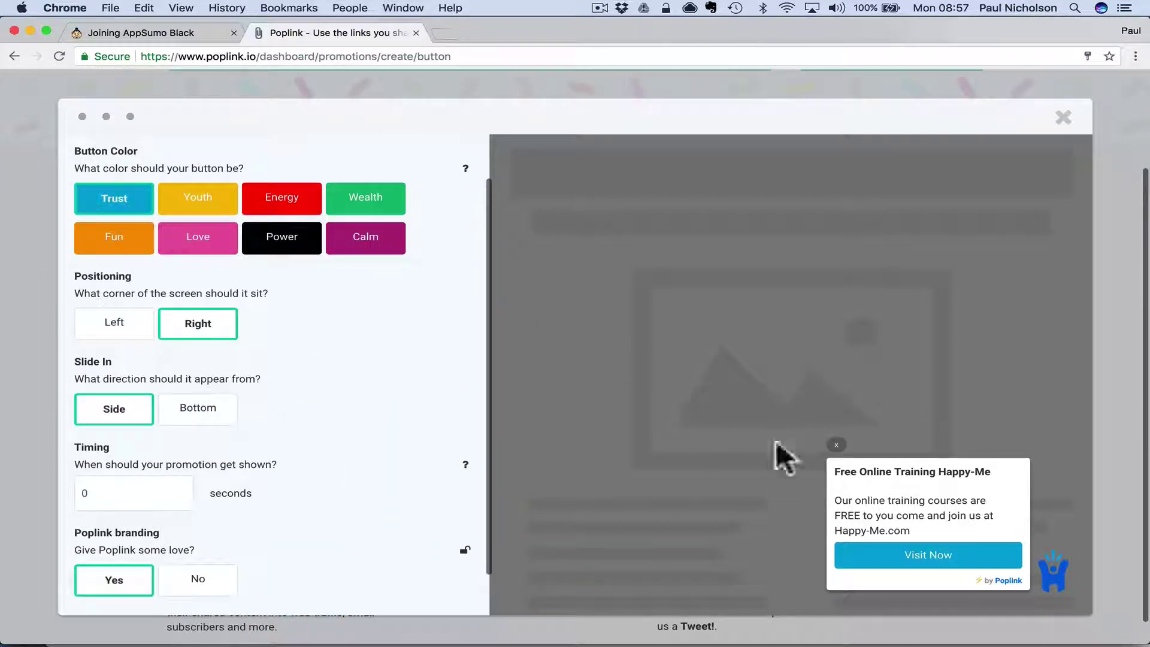
left_click(201, 199)
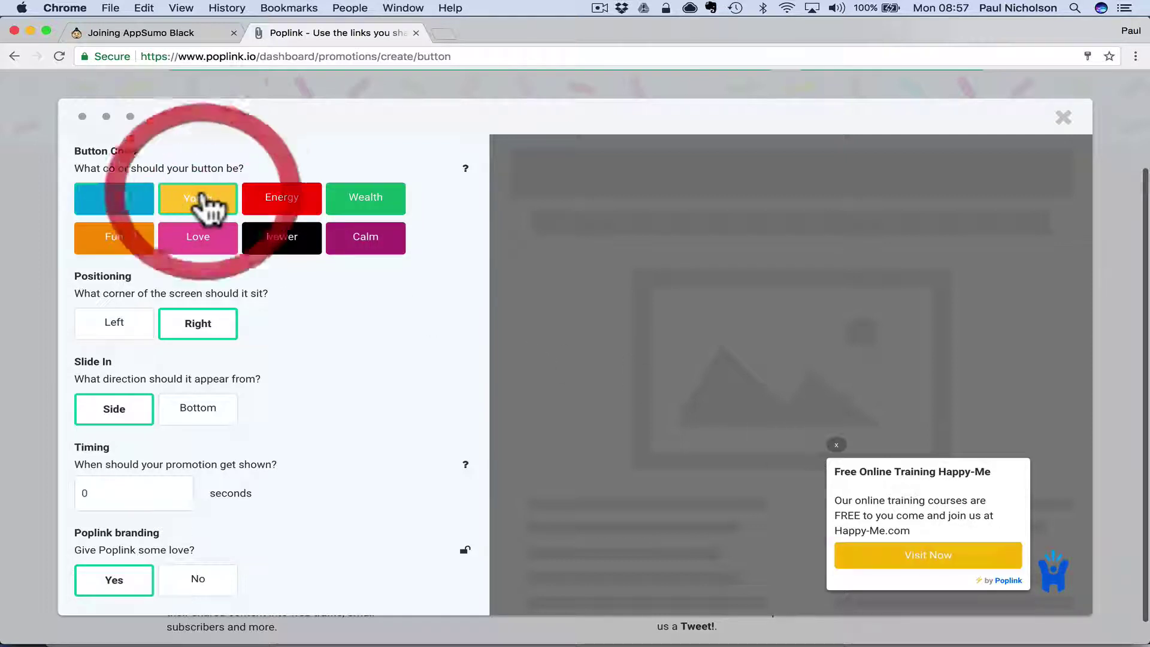
left_click(298, 207)
left_click(356, 210)
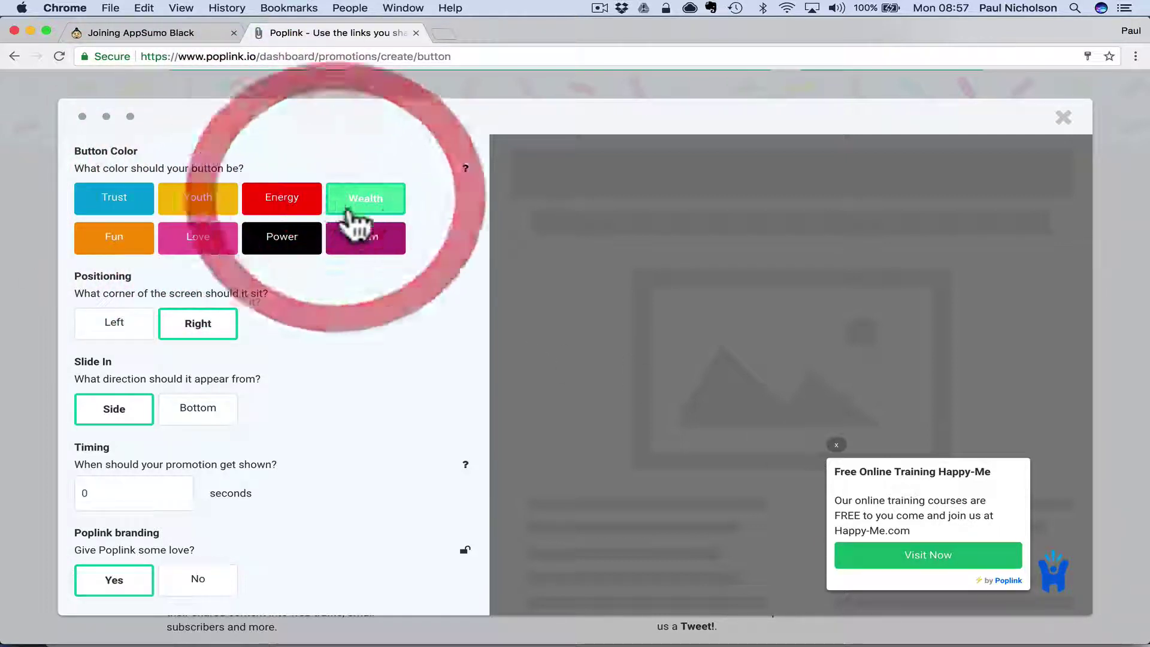
left_click(293, 238)
left_click(360, 209)
left_click(266, 243)
left_click(119, 204)
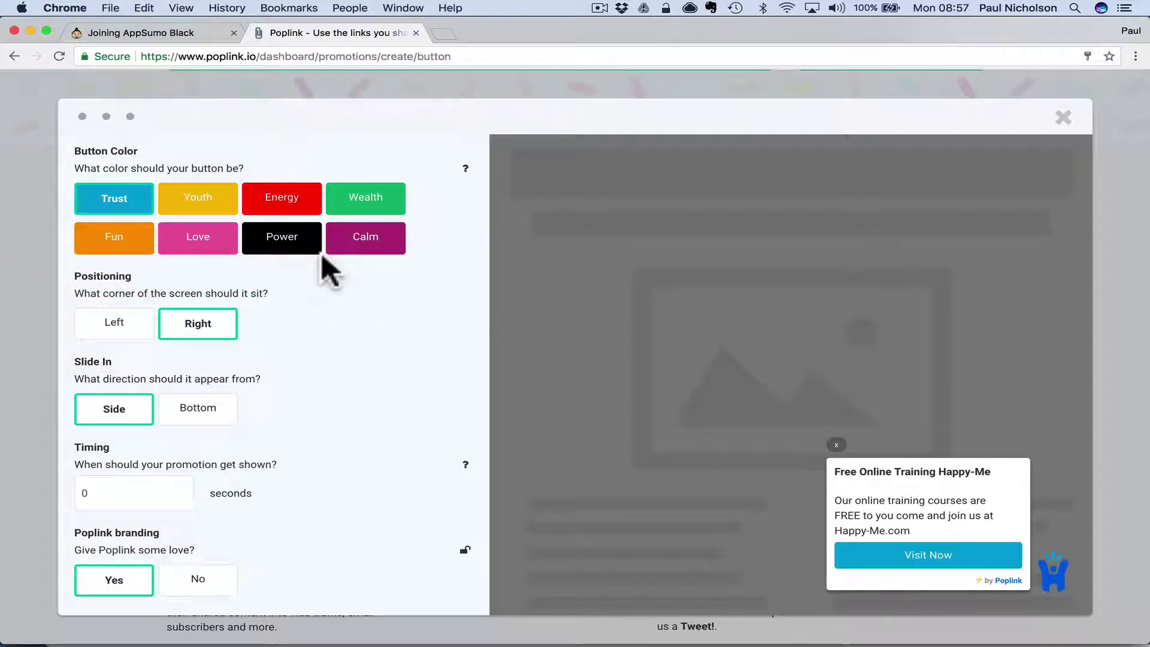
Try the Left positioning and the Bottom slide-in direction, switching each back to Right and Side
left_click(78, 328)
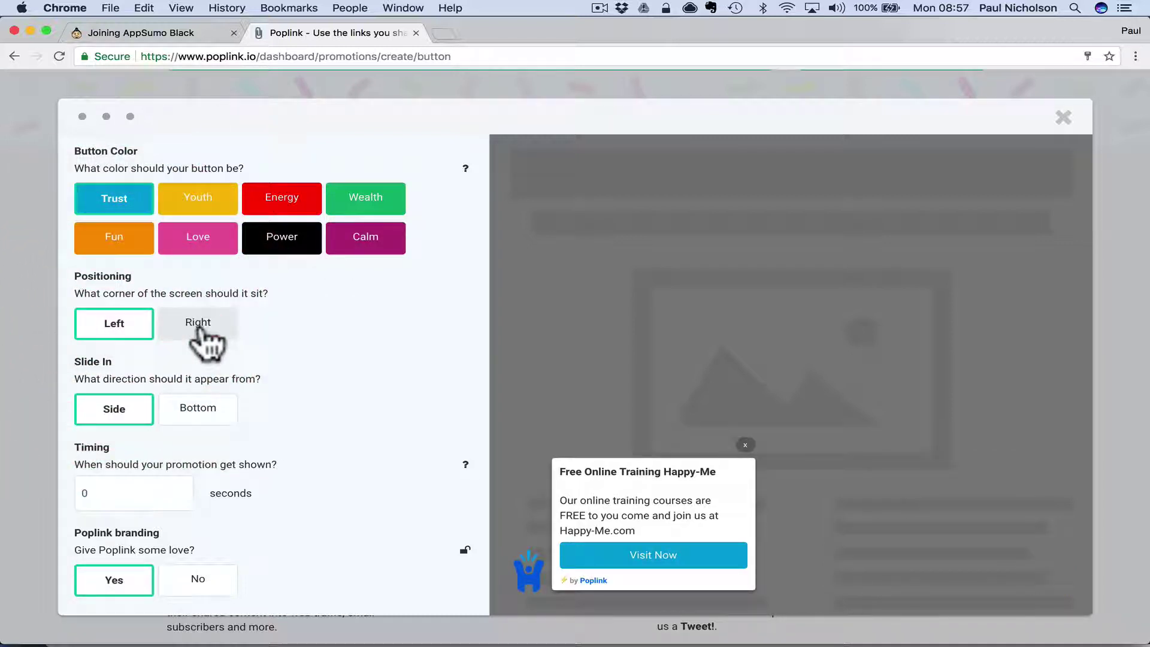
left_click(201, 328)
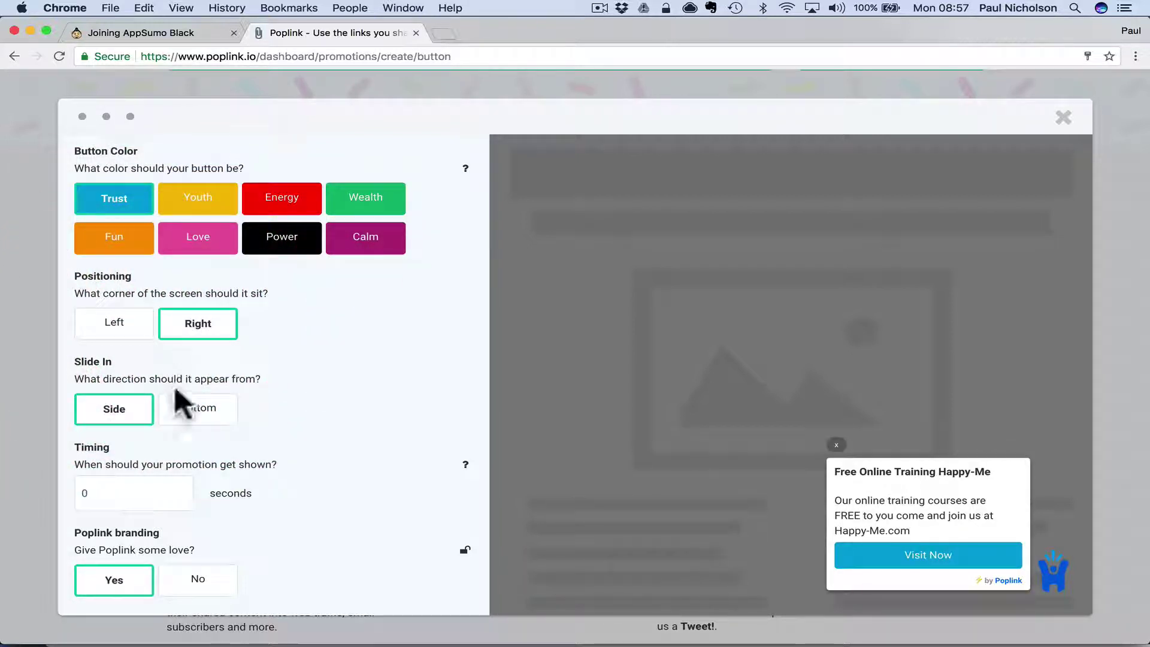
left_click(200, 411)
left_click(119, 412)
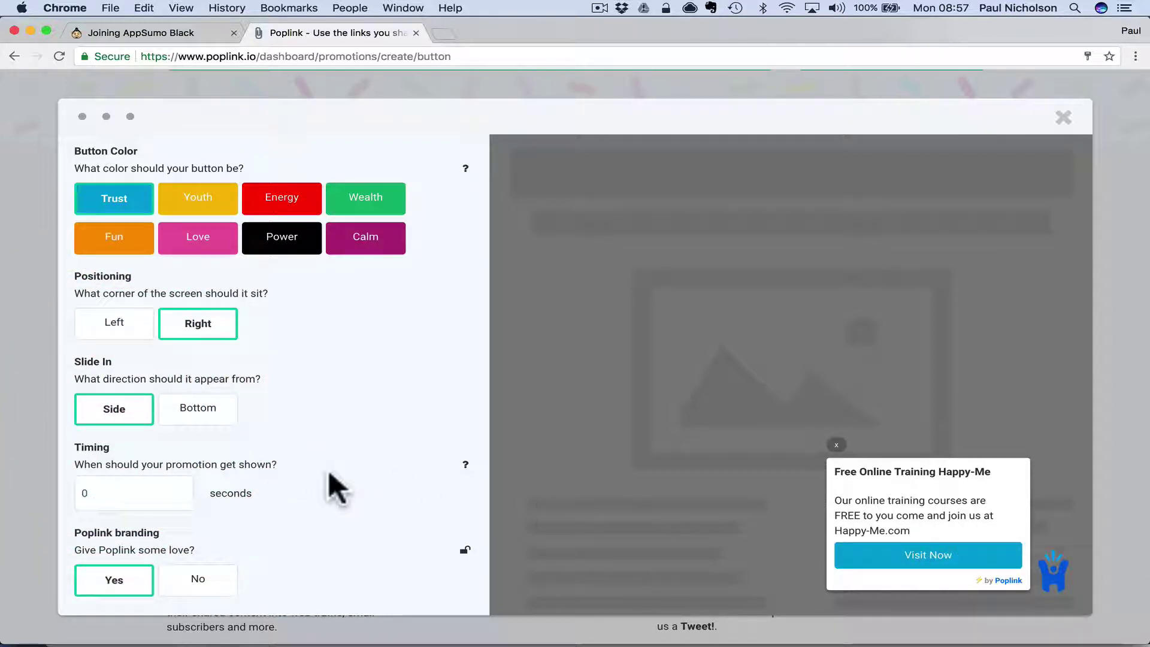
Set the promotion to appear after 5 seconds and switch the Poplink branding to No
scroll(329, 476, "down", 2)
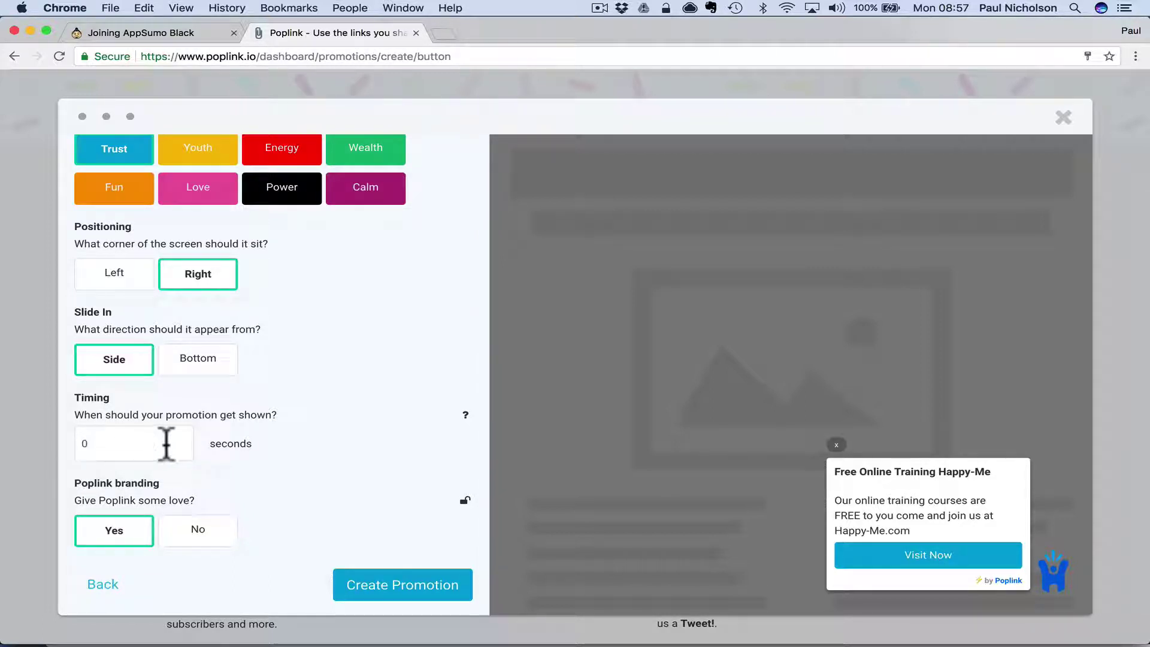
double_click(130, 443)
type("5")
left_click(321, 461)
scroll(299, 482, "down", 1)
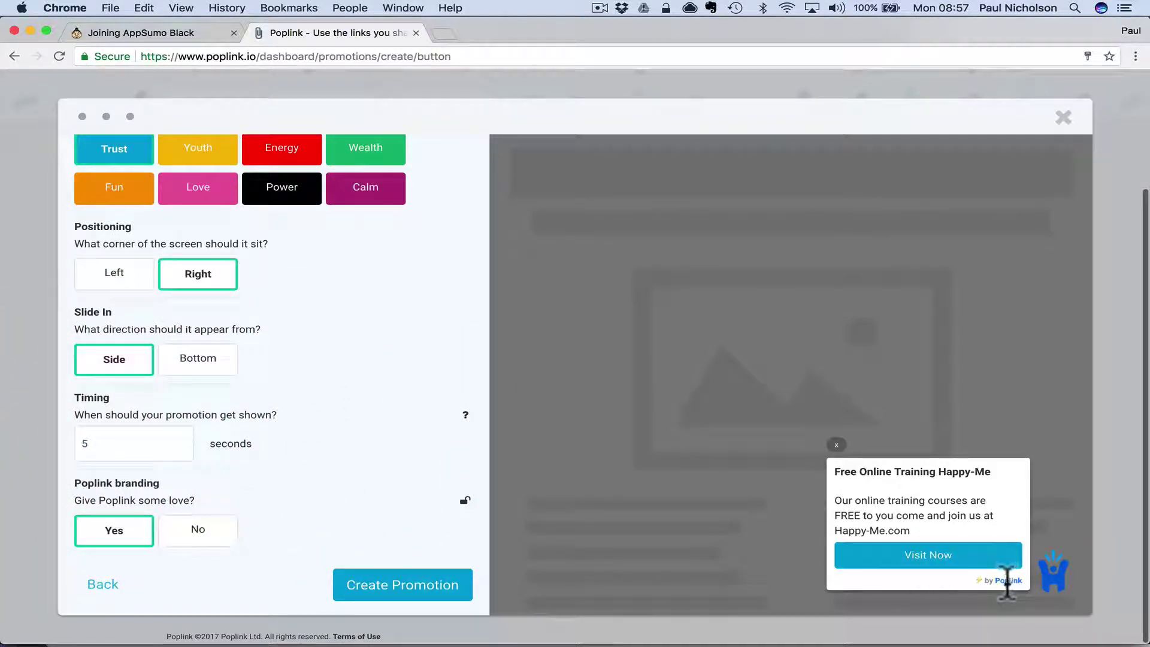
left_click(205, 535)
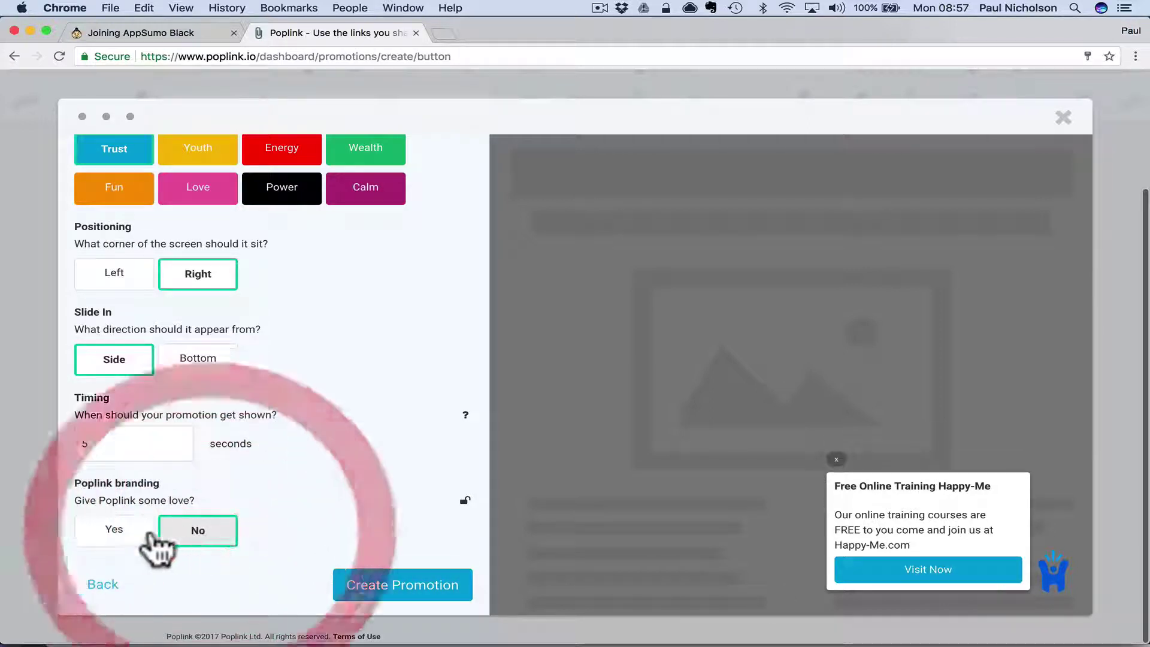
Create the promotion, dismiss the offer to add it on top of a link, and open My Links
left_click(388, 586)
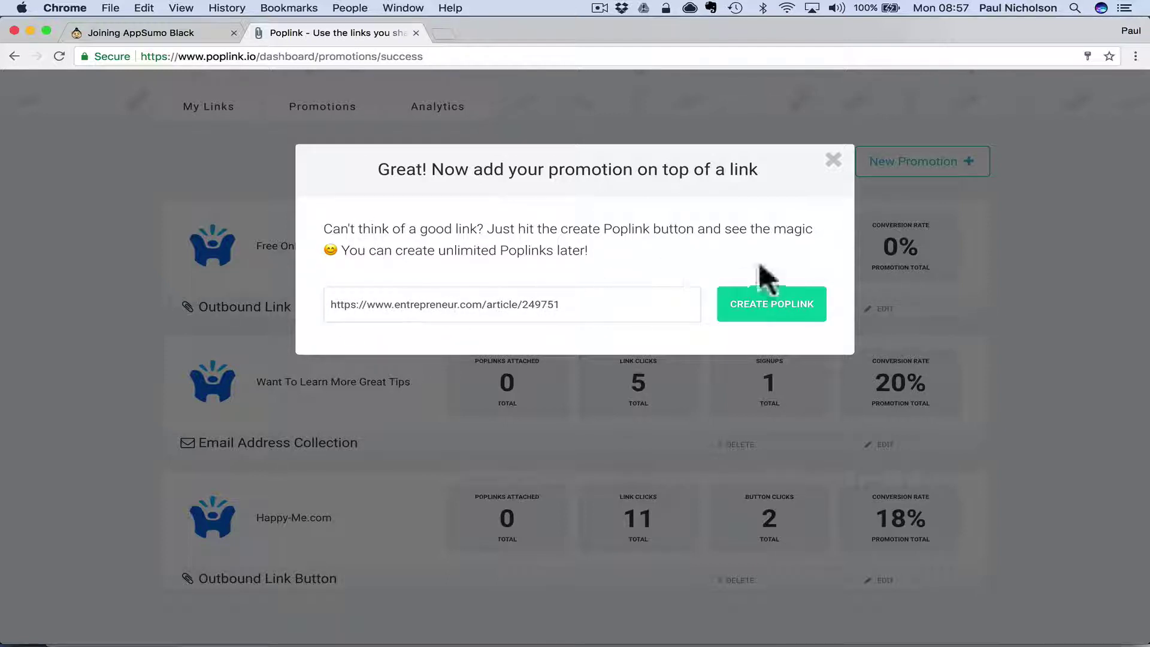
left_click(833, 160)
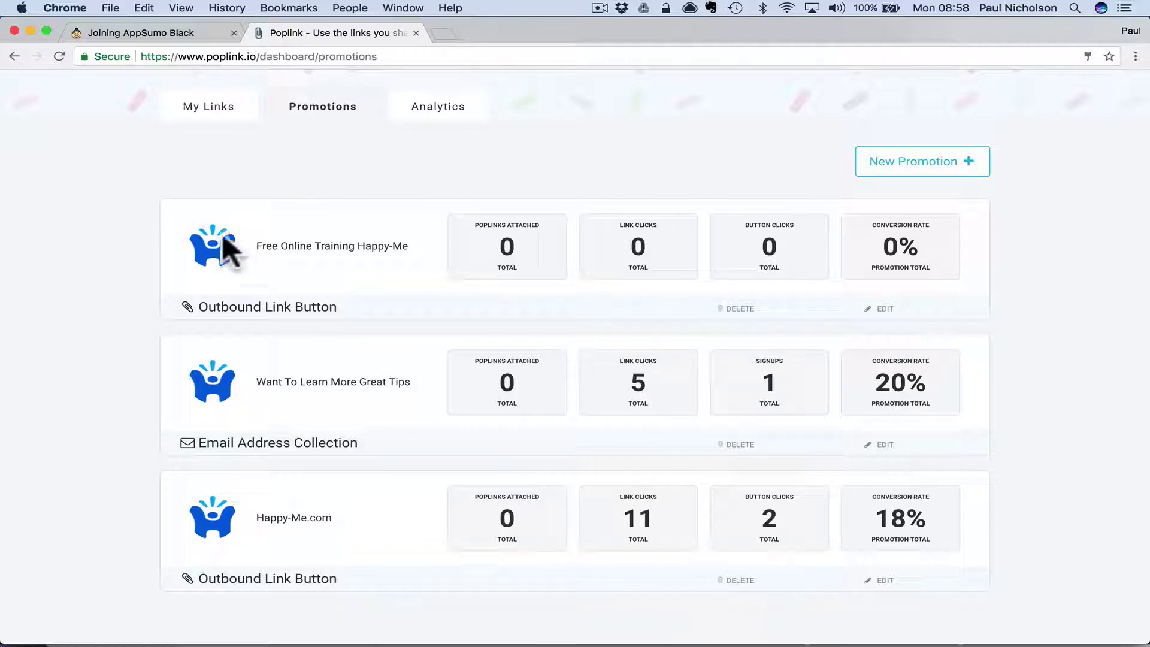
left_click(206, 107)
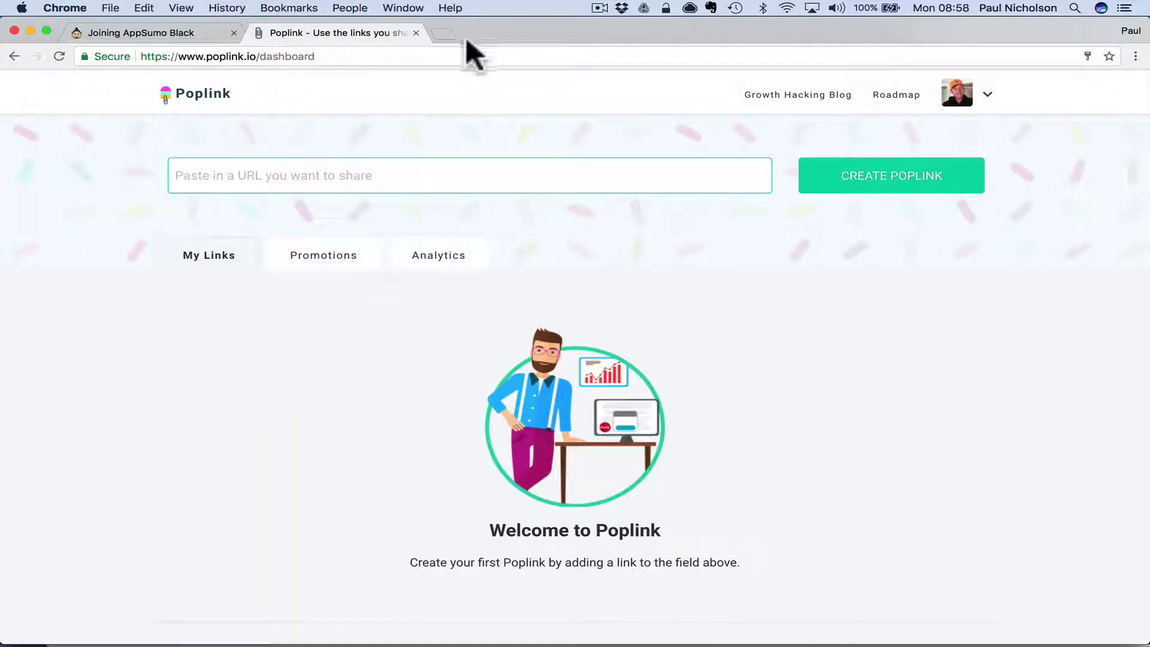
Open facebook.com in a new tab, browse the news feed for a shareable link, and close the golf travel page
left_click(448, 37)
type("facebook.com")
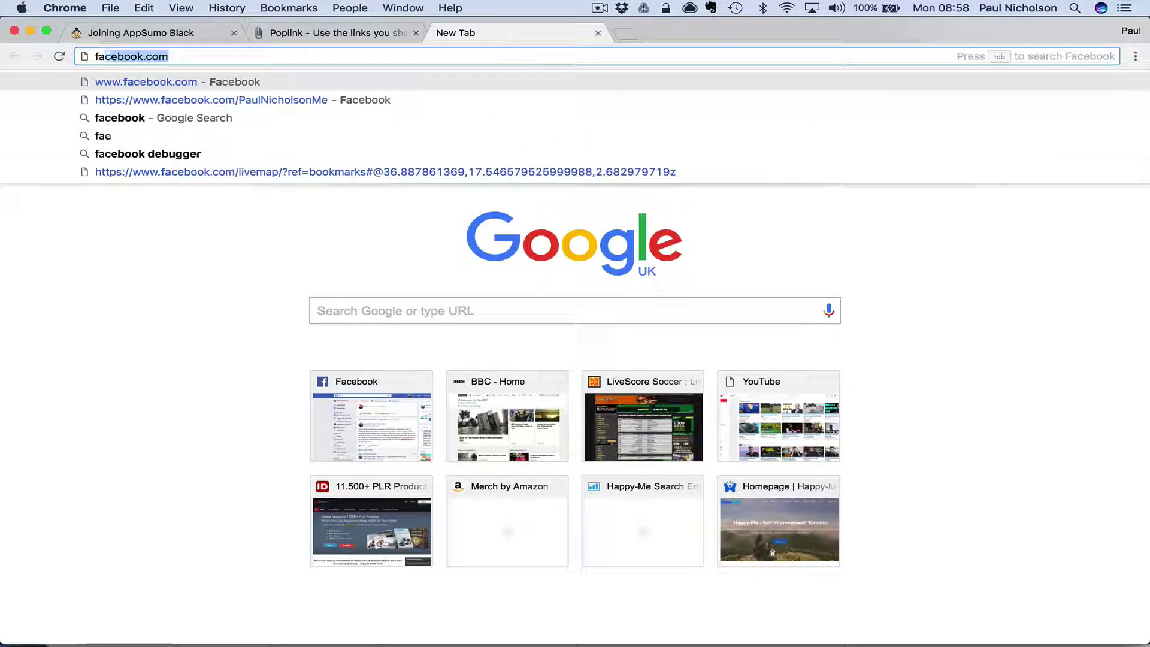
key("Return")
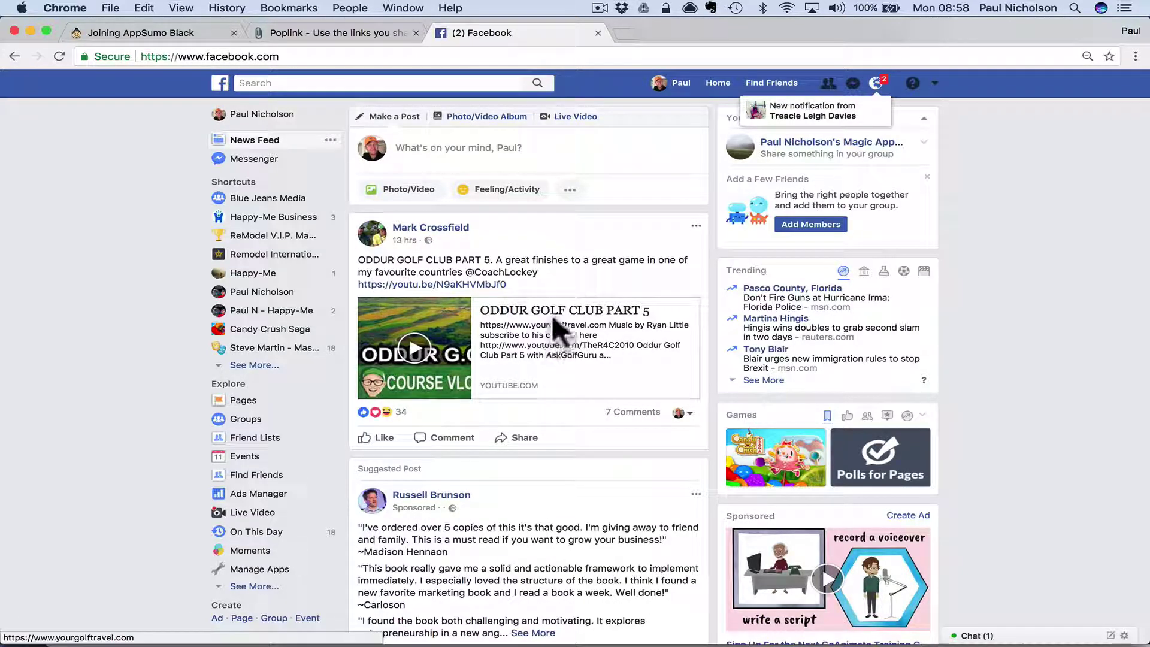
scroll(556, 336, "down", 3)
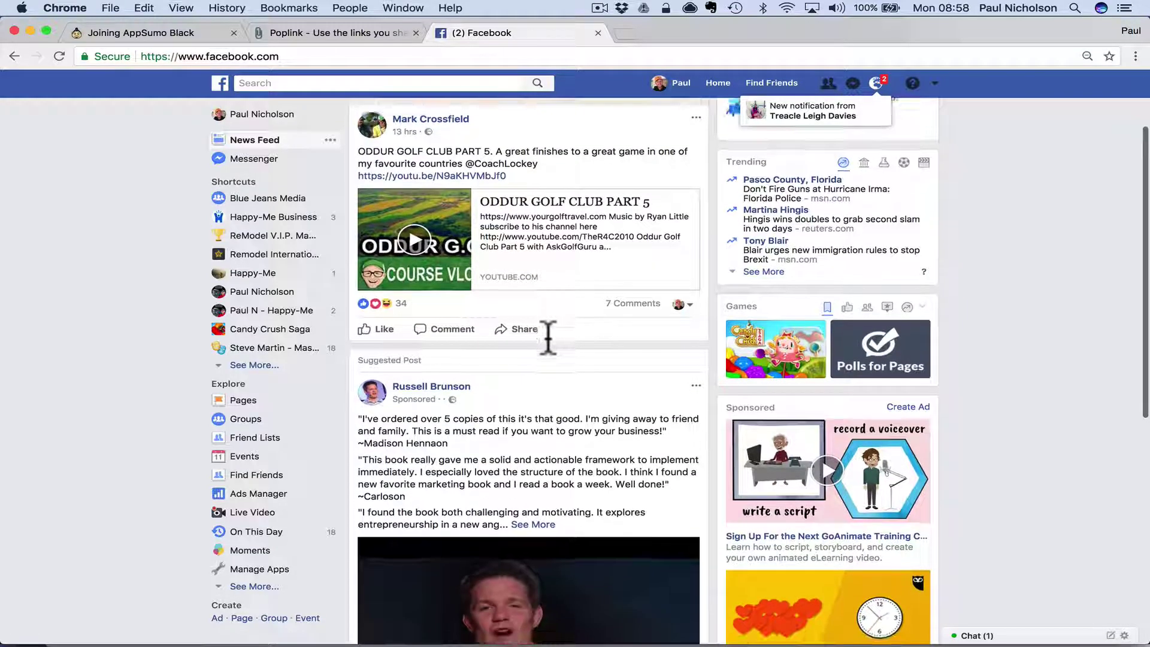
scroll(548, 337, "down", 15)
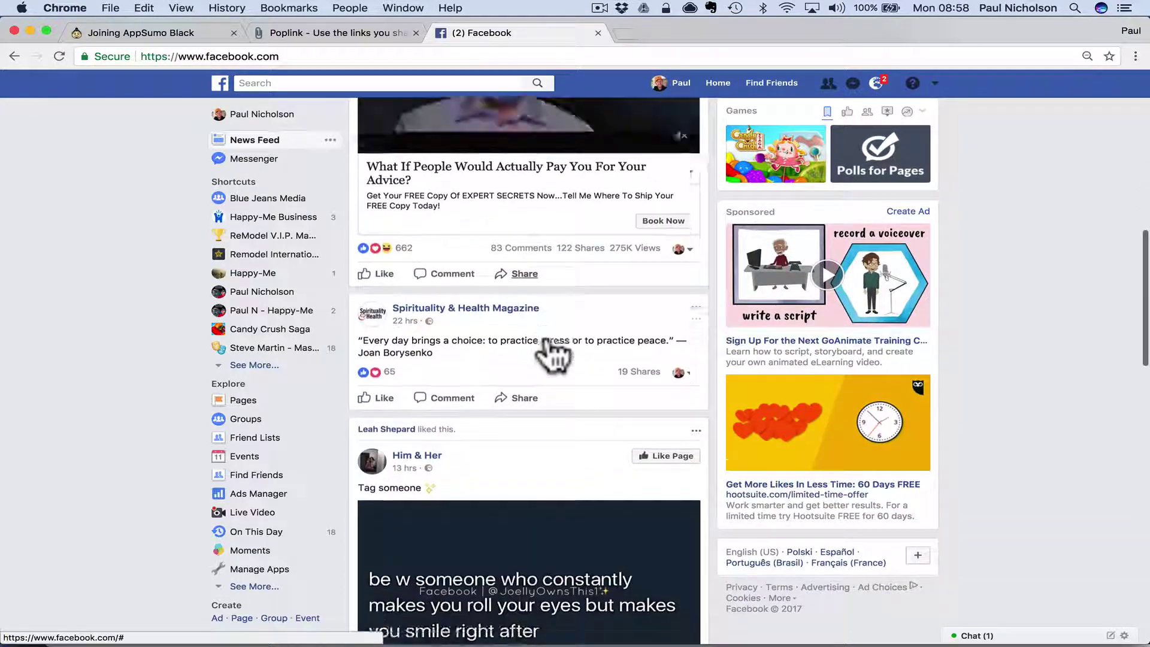
scroll(551, 353, "down", 15)
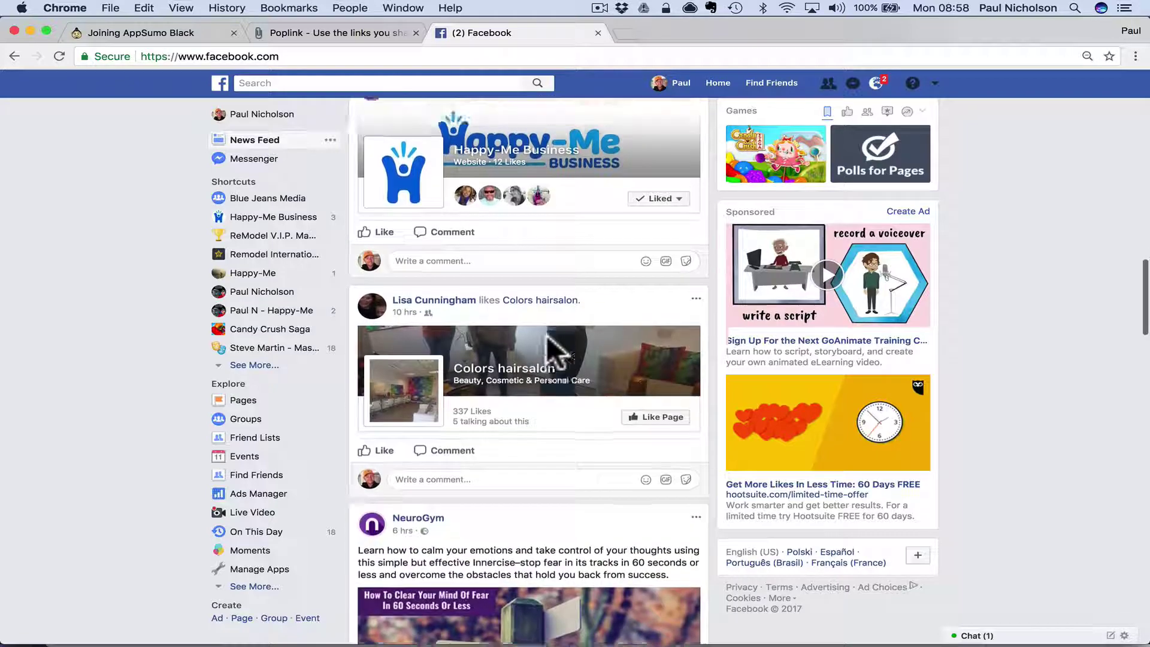
scroll(546, 336, "up", 20)
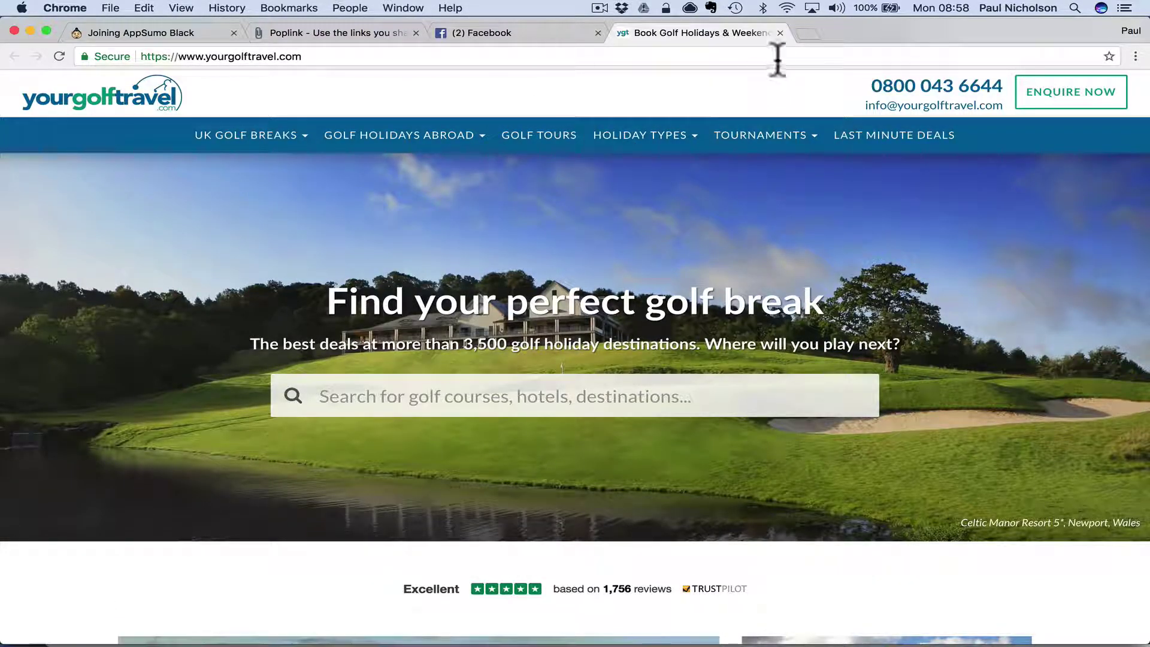
left_click(781, 32)
Open NeuroGym's "How to Clear Your Mind of Fear in 60 Seconds or Less" link from the feed and copy its web address
scroll(519, 247, "down", 10)
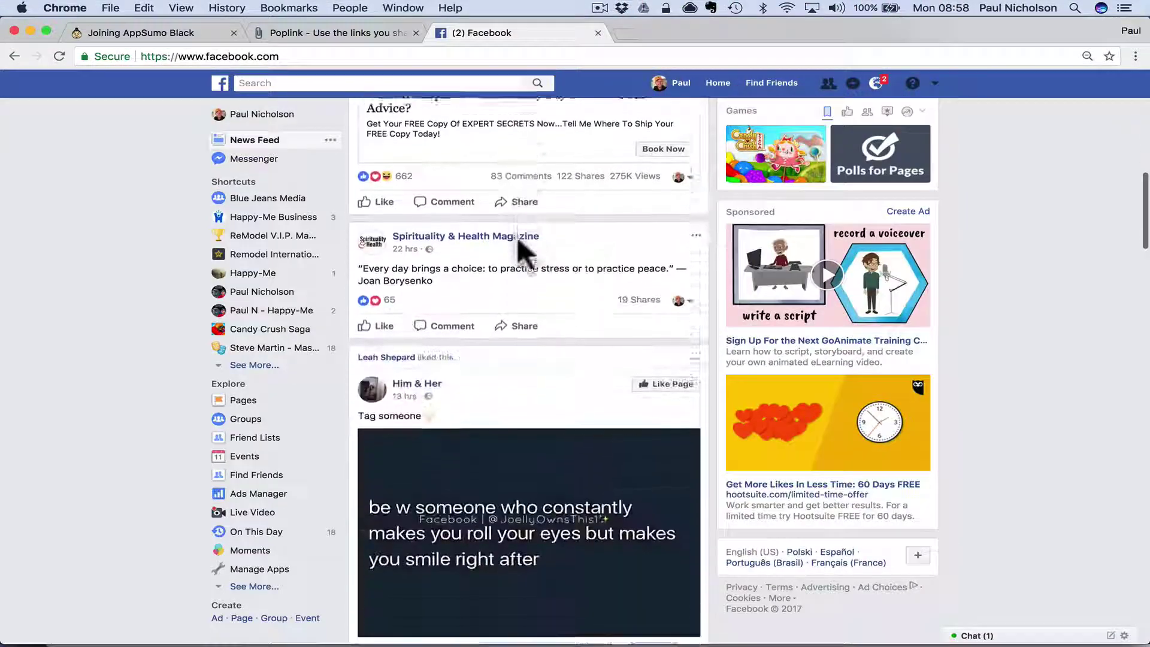
scroll(519, 246, "up", 5)
scroll(519, 246, "down", 15)
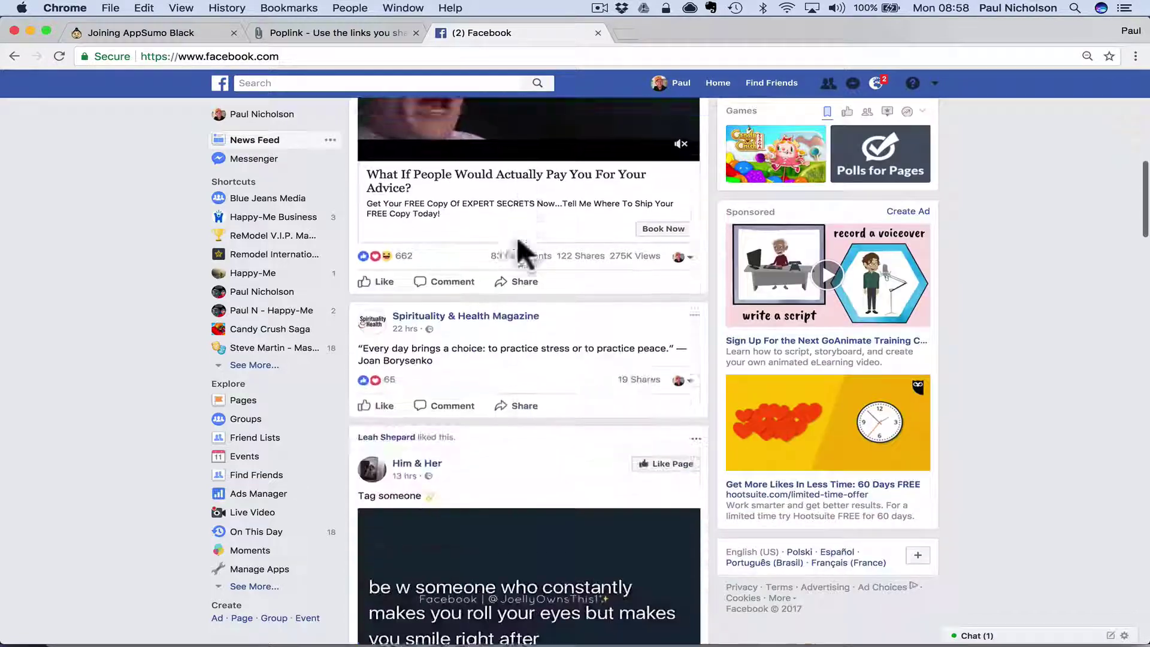
scroll(519, 239, "down", 8)
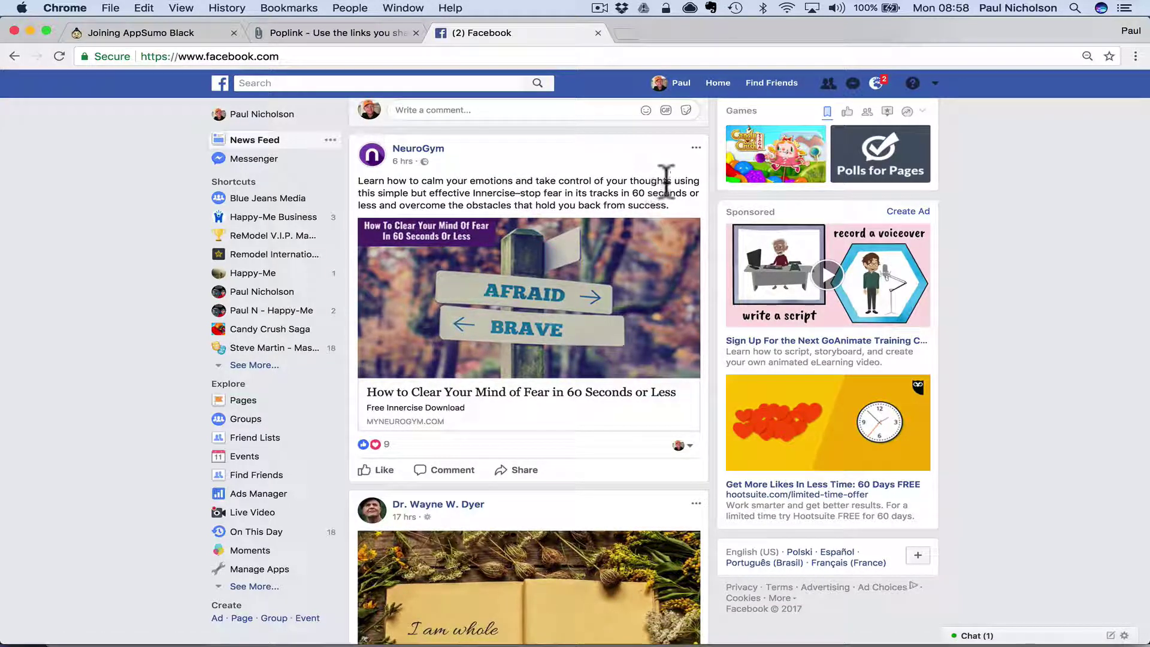
left_click_drag(670, 180, 368, 179)
left_click(527, 389)
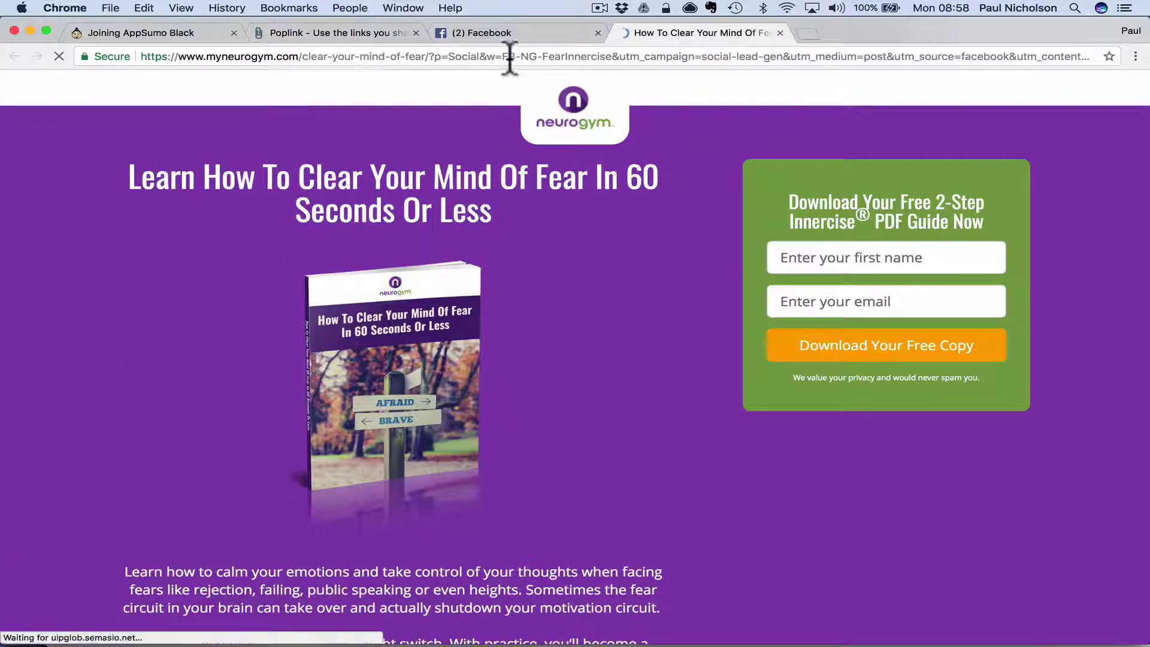
left_click(510, 60)
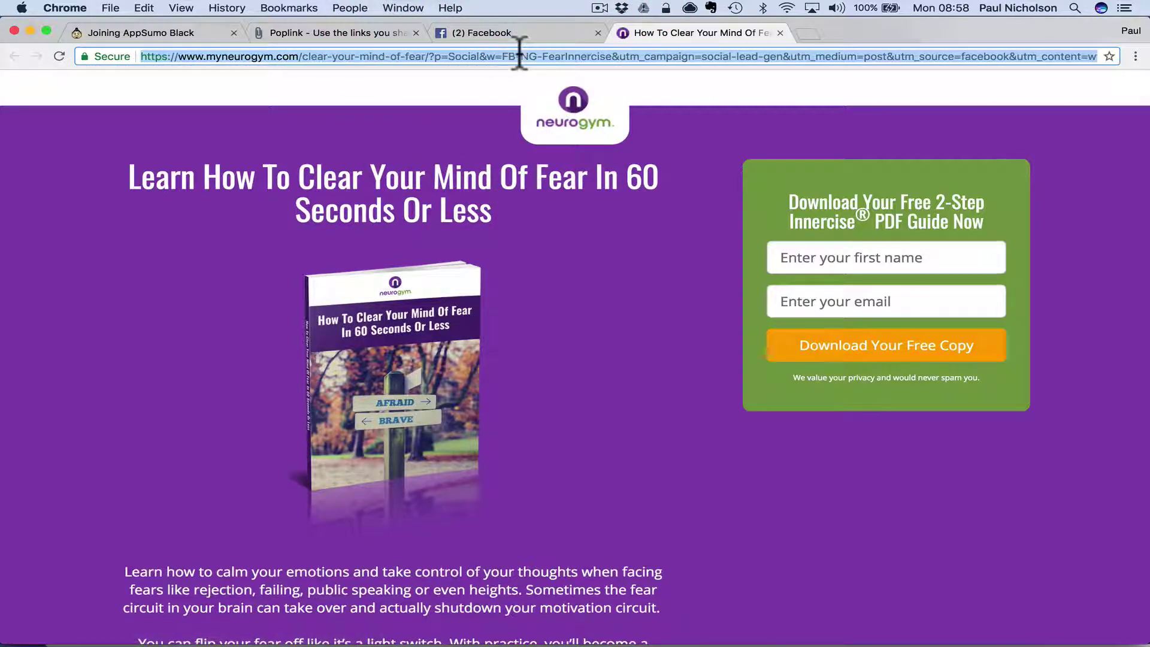
Return to the Poplink dashboard and start a new Poplink from the copied NeuroGym address
left_click(312, 33)
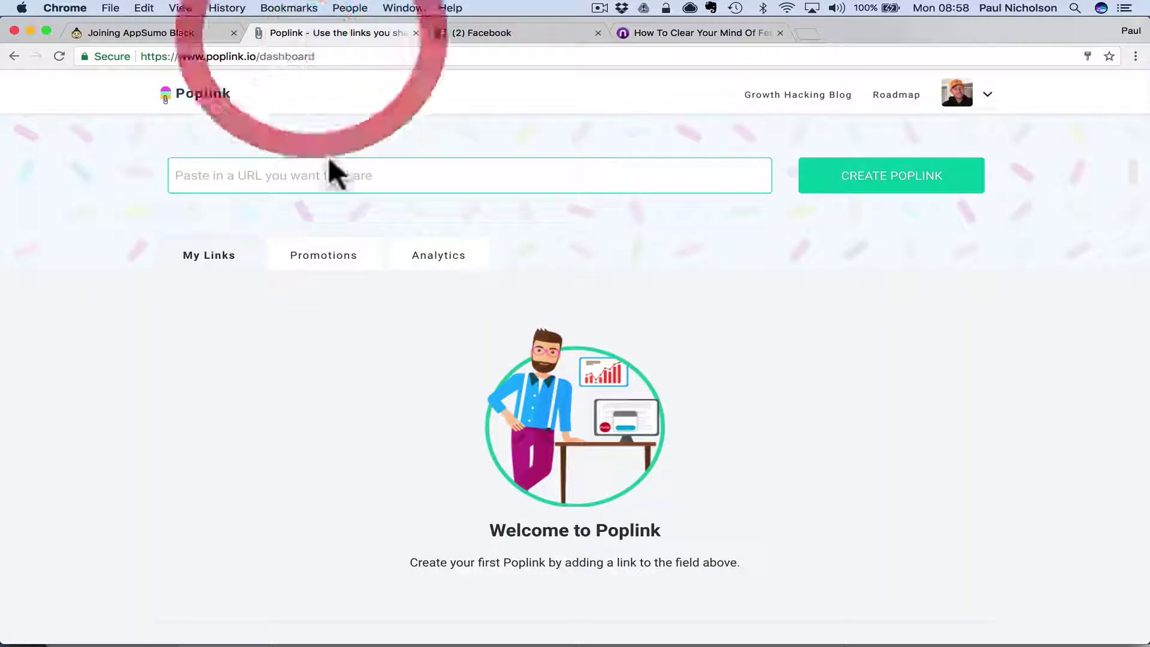
left_click(612, 187)
key("super+v")
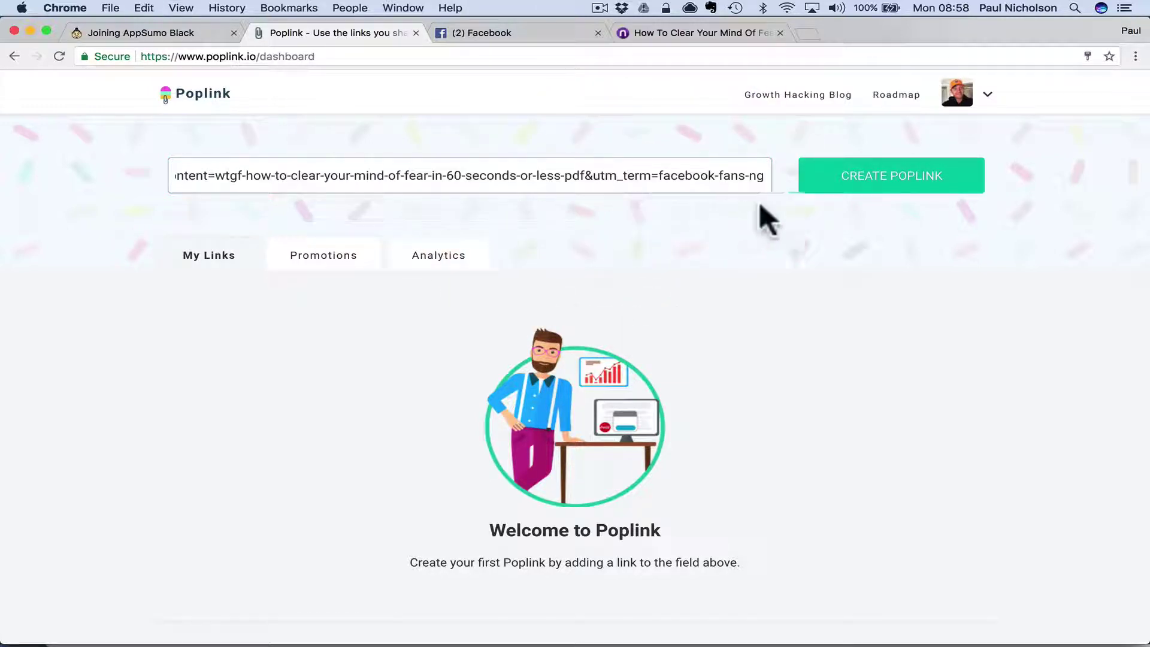
left_click(850, 192)
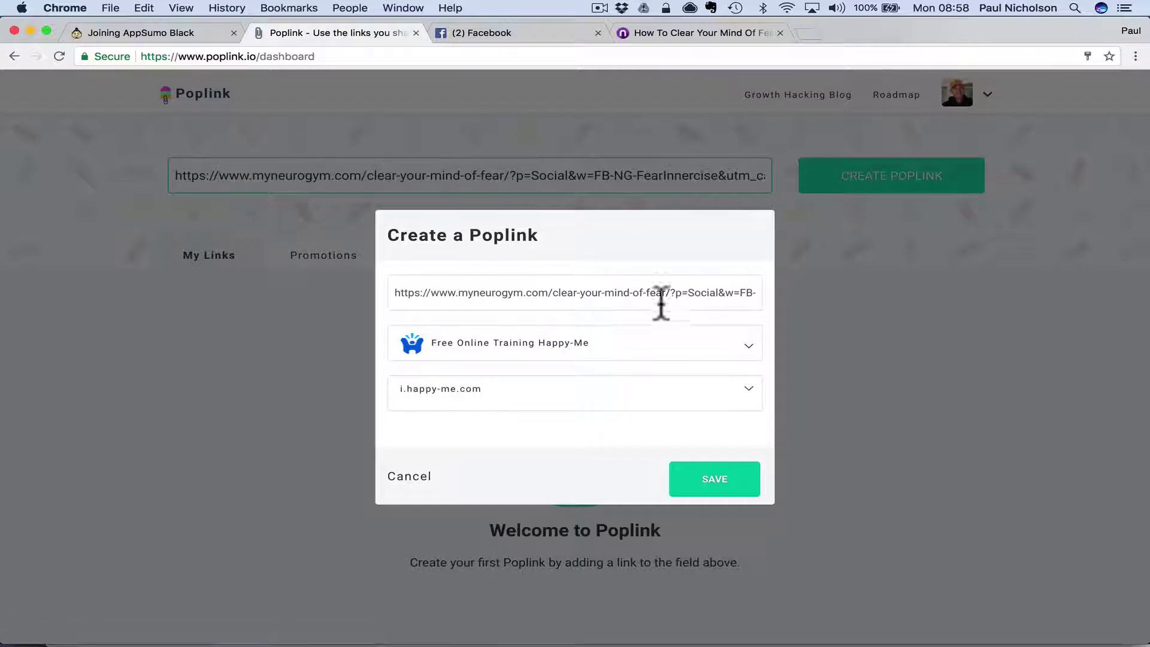
Try to save the Poplink with the Free Online Training Happy-Me promotion and the i.happy-me.com domain
left_click(541, 347)
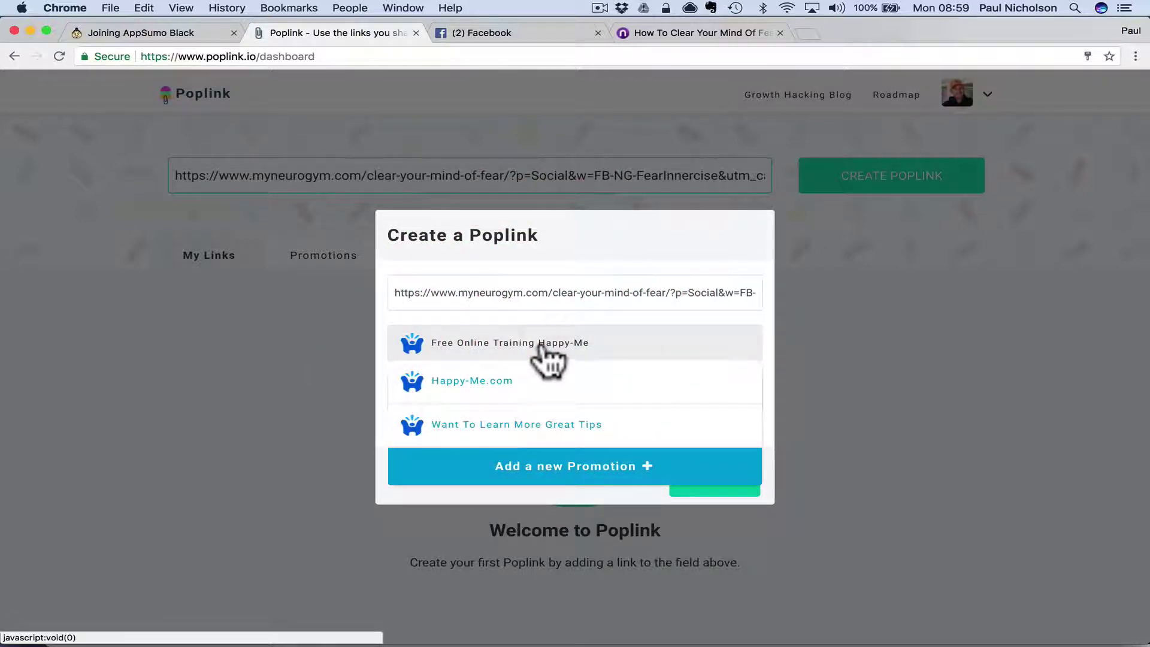
left_click(542, 349)
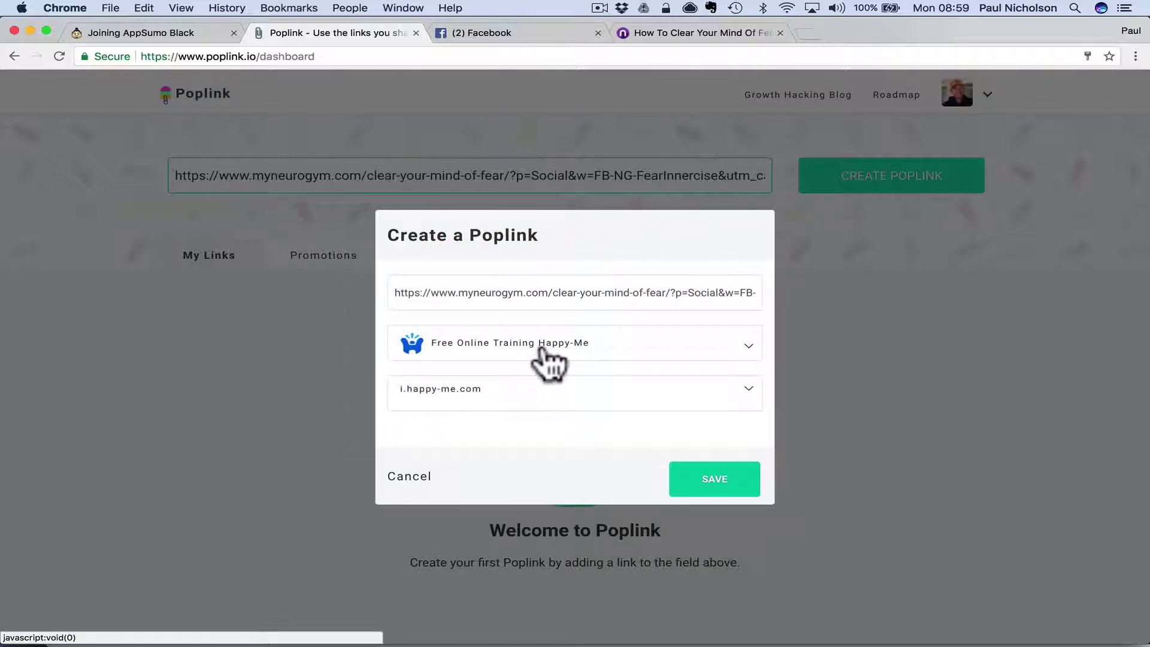
left_click(563, 396)
left_click(565, 396)
left_click(565, 397)
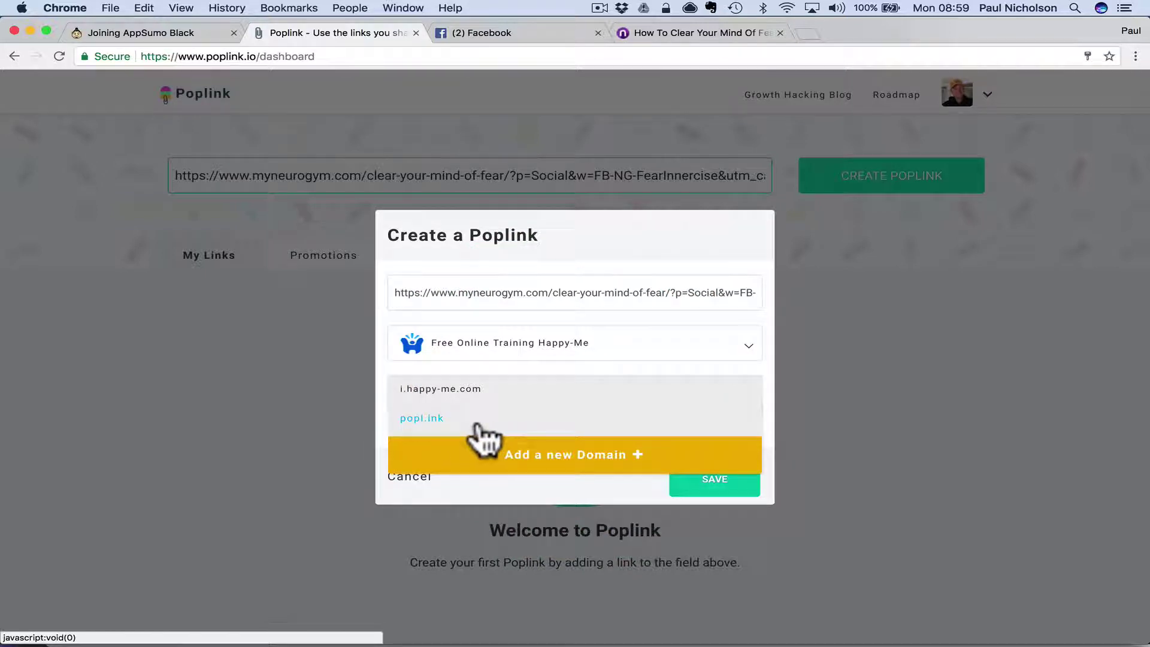
left_click(488, 396)
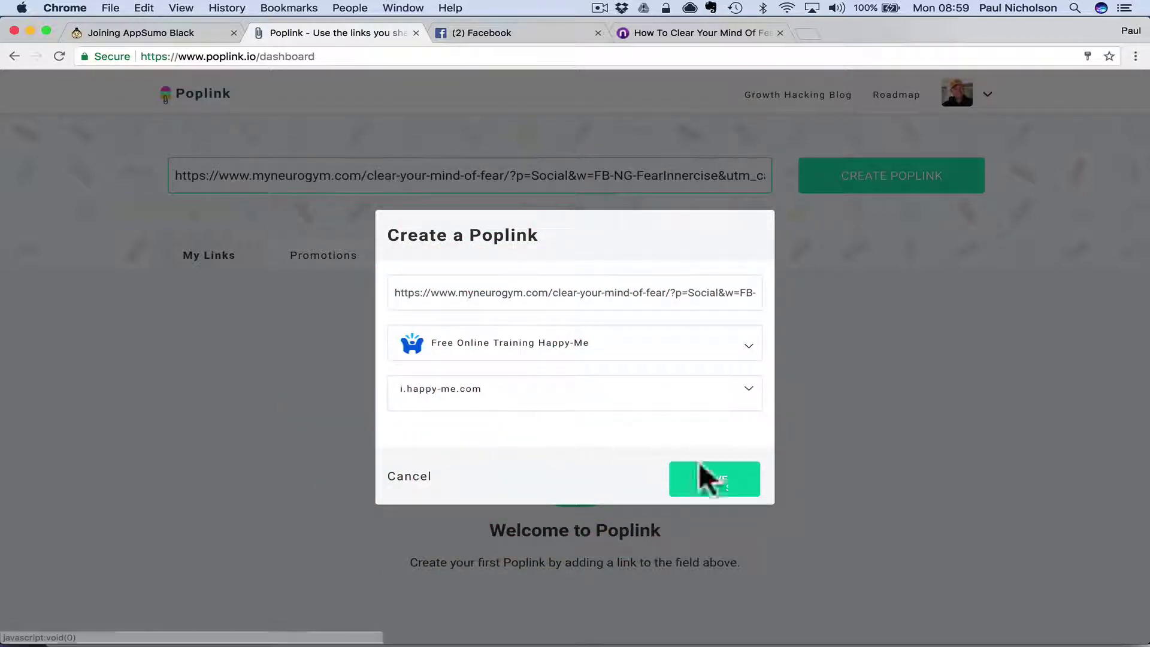
left_click(716, 479)
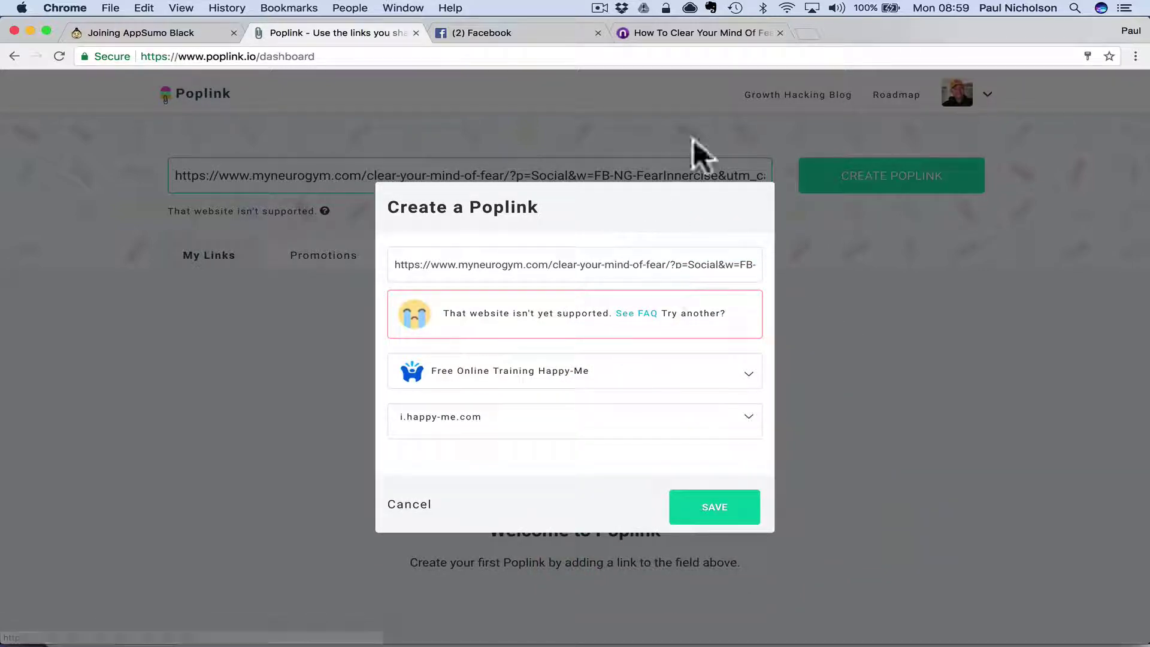
Go back to the NeuroGym page, decline its push notifications and close the page
left_click(670, 33)
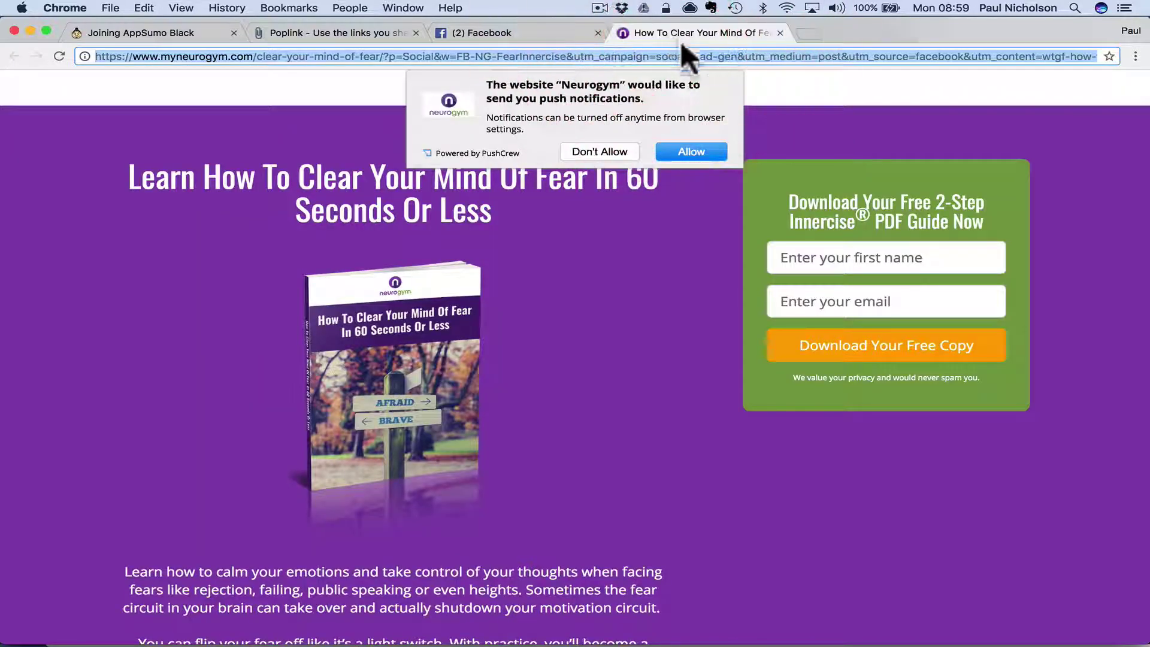
left_click(629, 151)
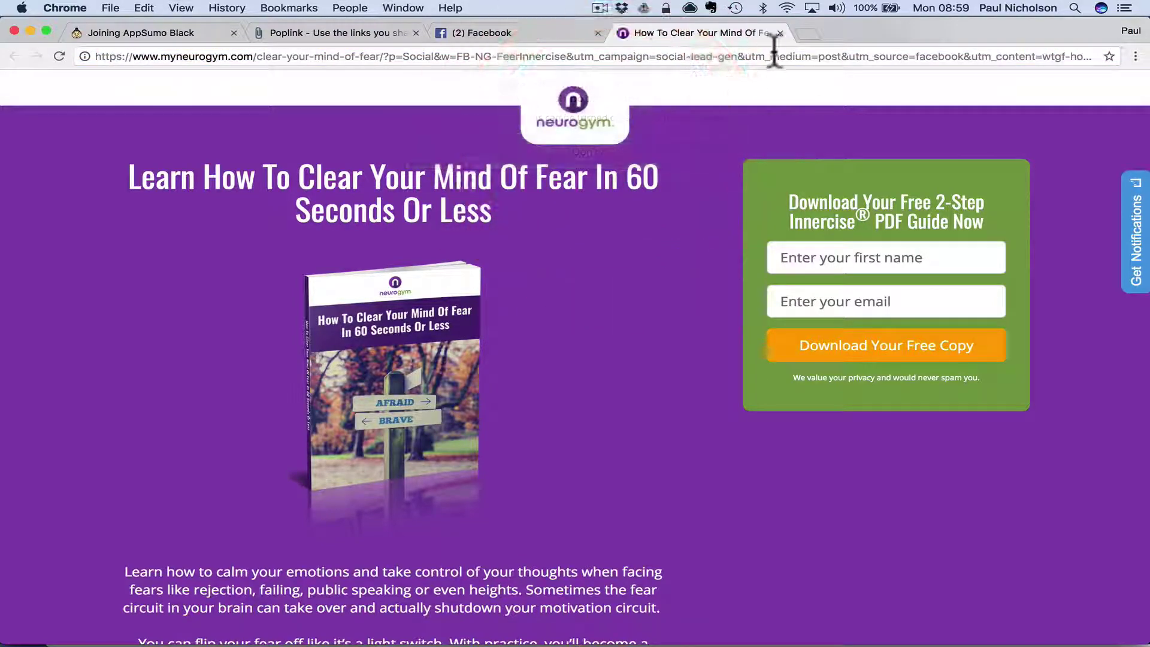
left_click(780, 33)
Look through the Facebook news feed for another article to share
scroll(531, 424, "down", 12)
scroll(529, 419, "down", 3)
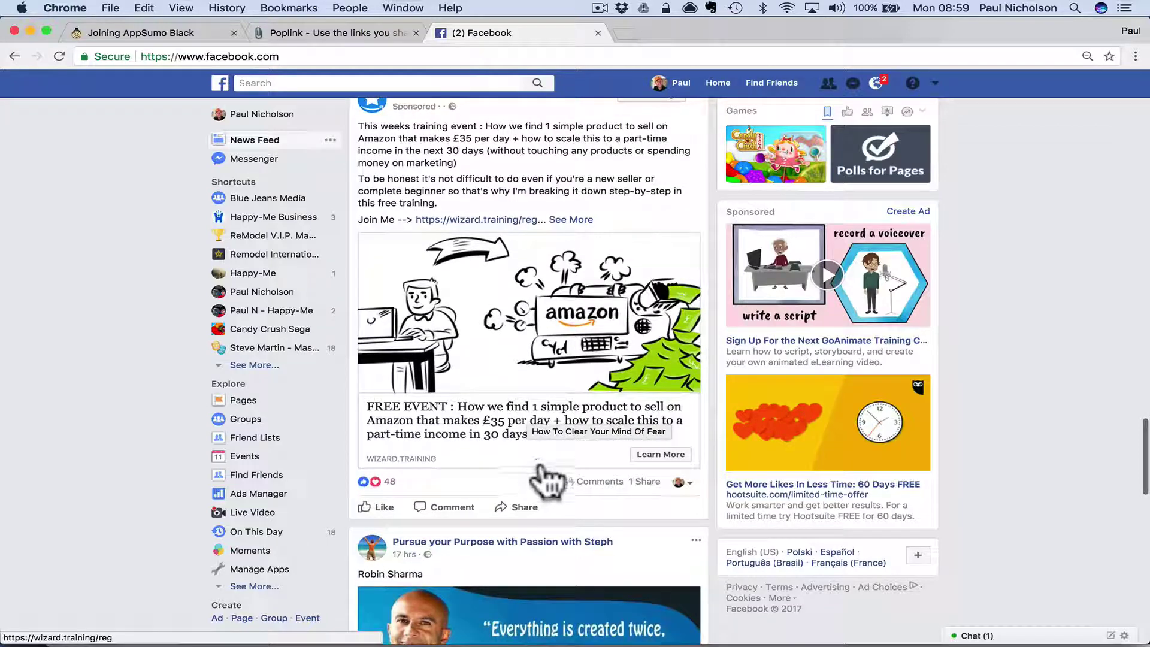
scroll(546, 481, "down", 6)
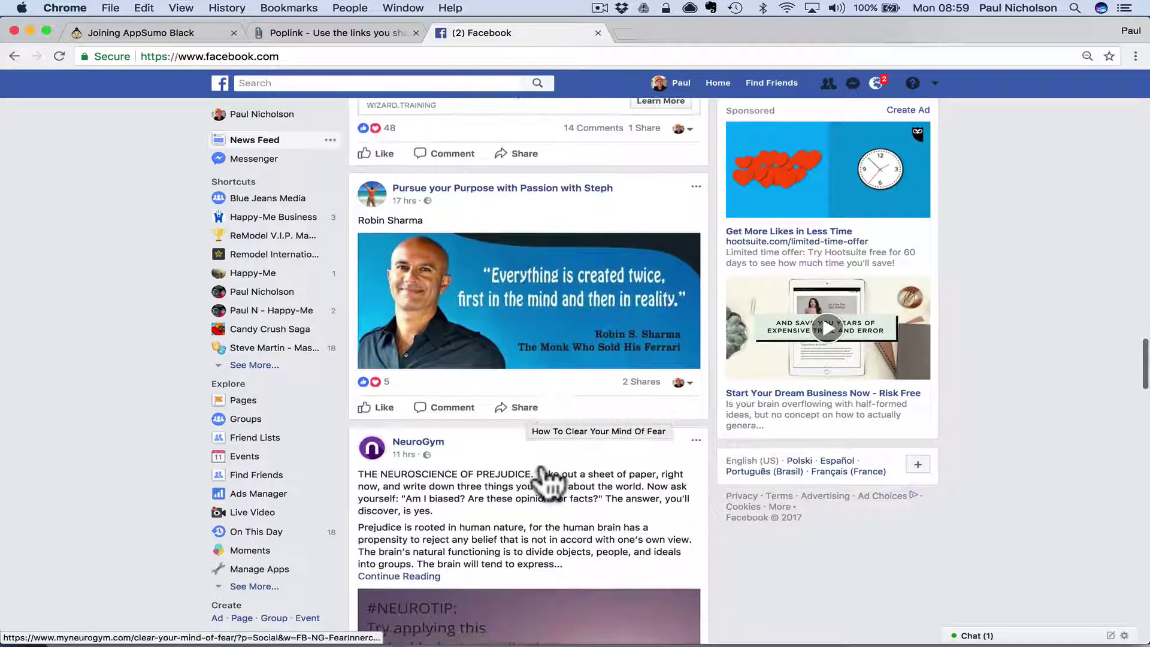
scroll(545, 479, "down", 5)
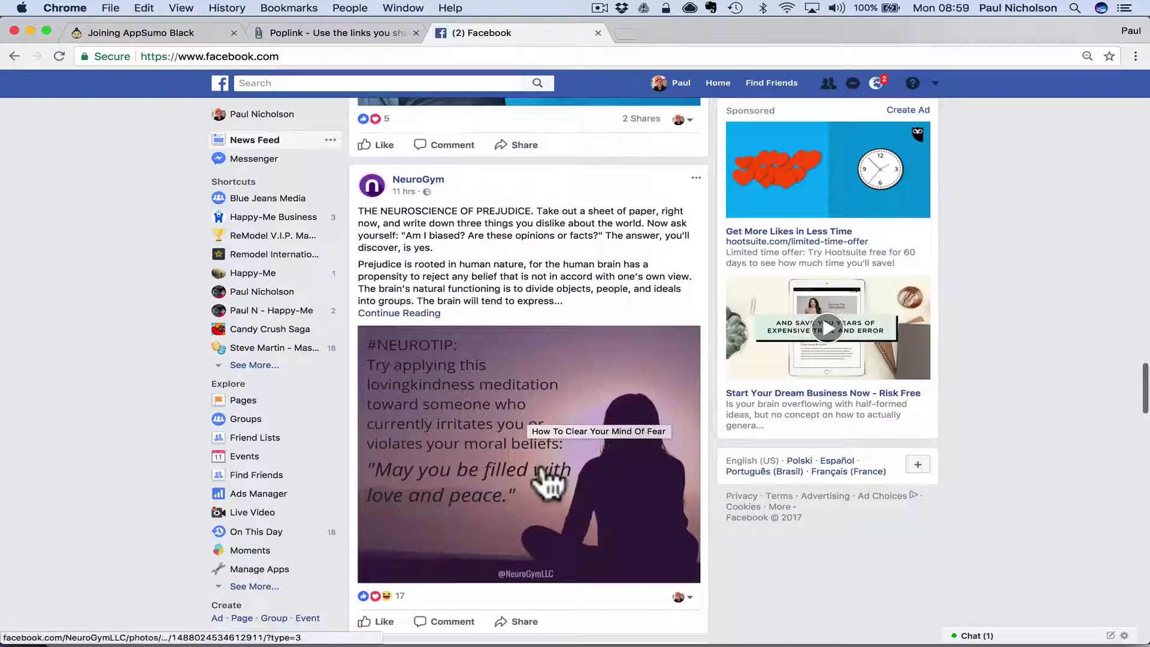
scroll(546, 481, "down", 2)
scroll(547, 482, "down", 20)
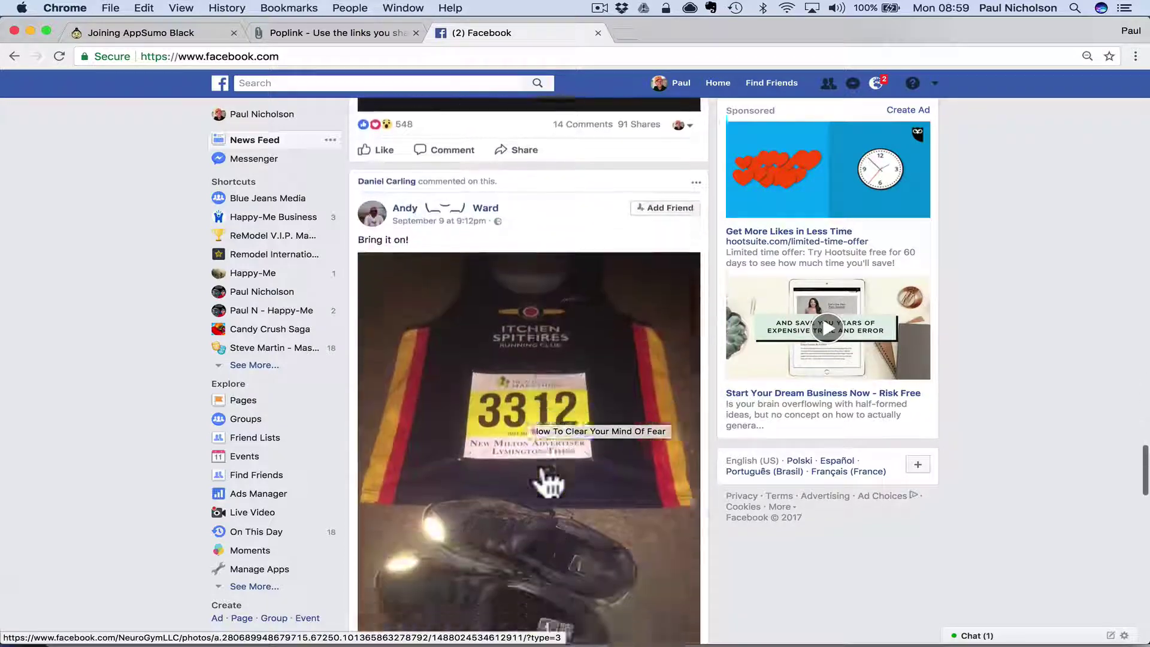
scroll(547, 481, "down", 10)
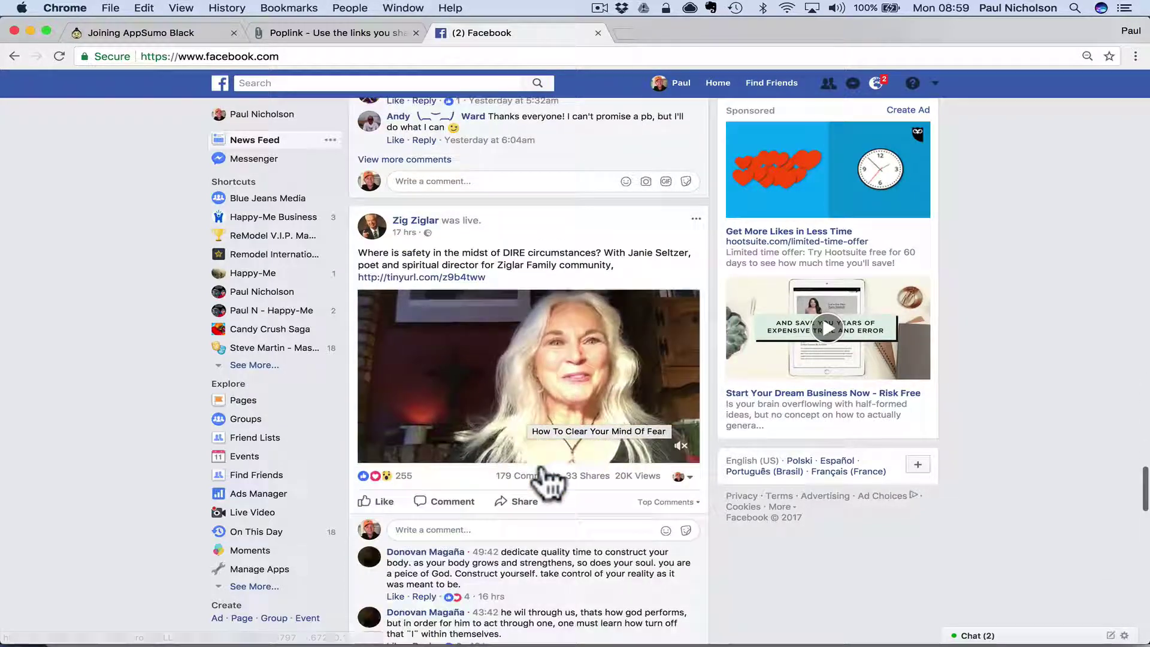
scroll(547, 482, "down", 14)
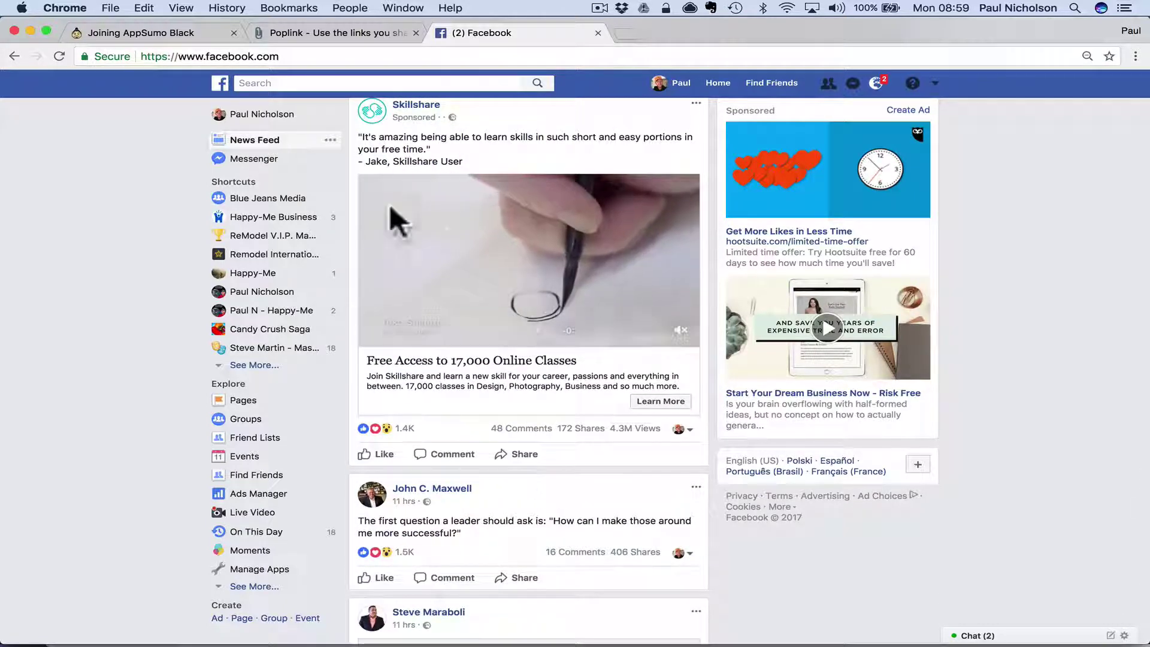
Load garyvaynerchuk.com in place of the Facebook page
left_click(606, 56)
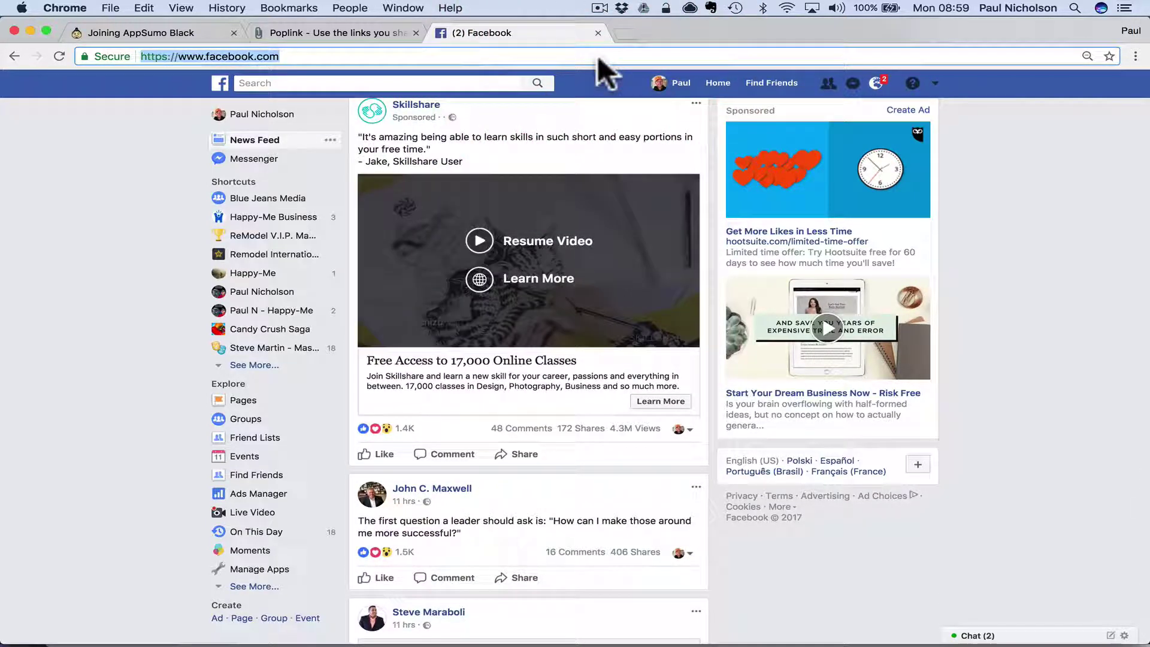
type("gary")
key("Return")
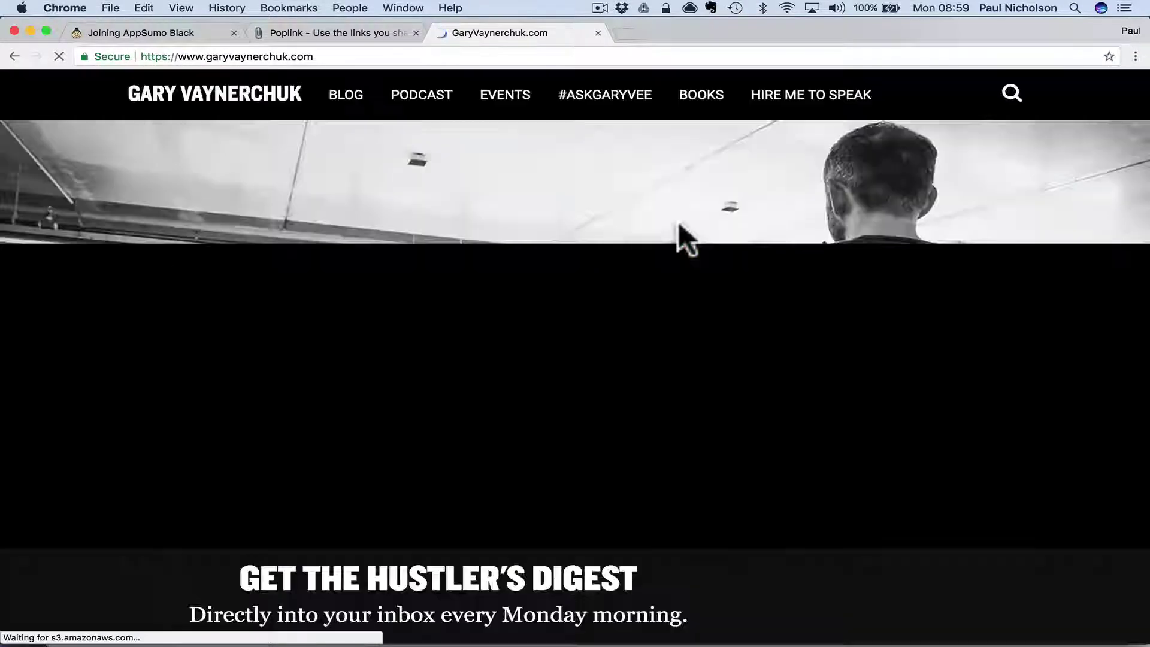
Open the article "How to Network on Instagram Direct Message" and copy its web address
scroll(736, 359, "down", 15)
scroll(736, 359, "down", 10)
scroll(737, 359, "down", 2)
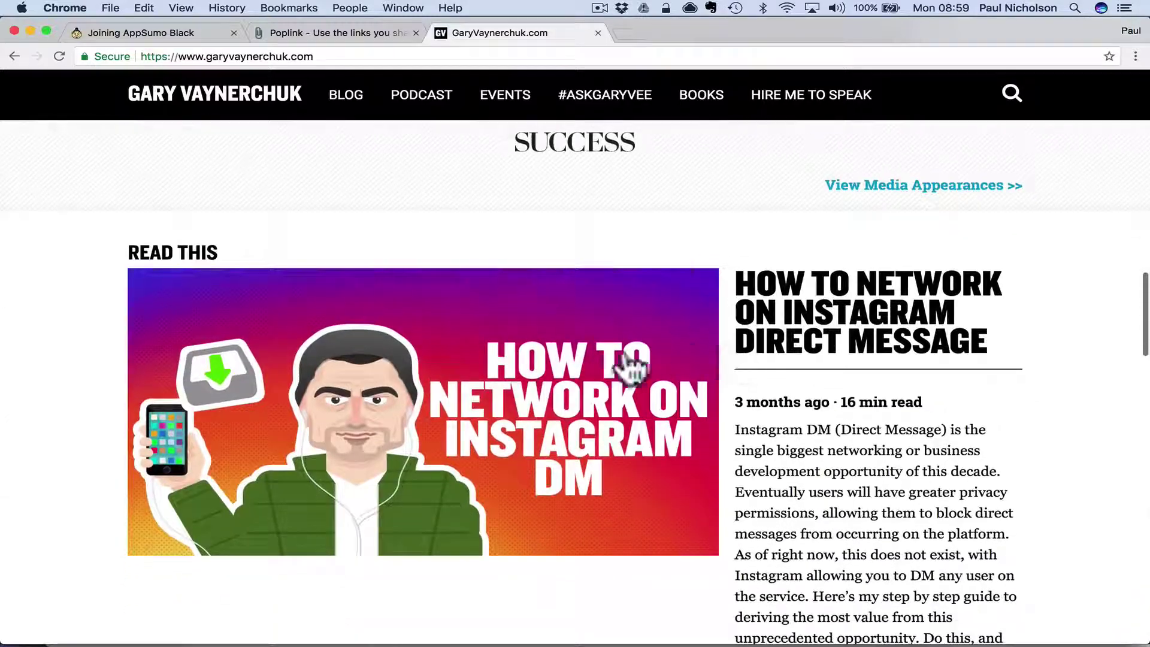
left_click(821, 353)
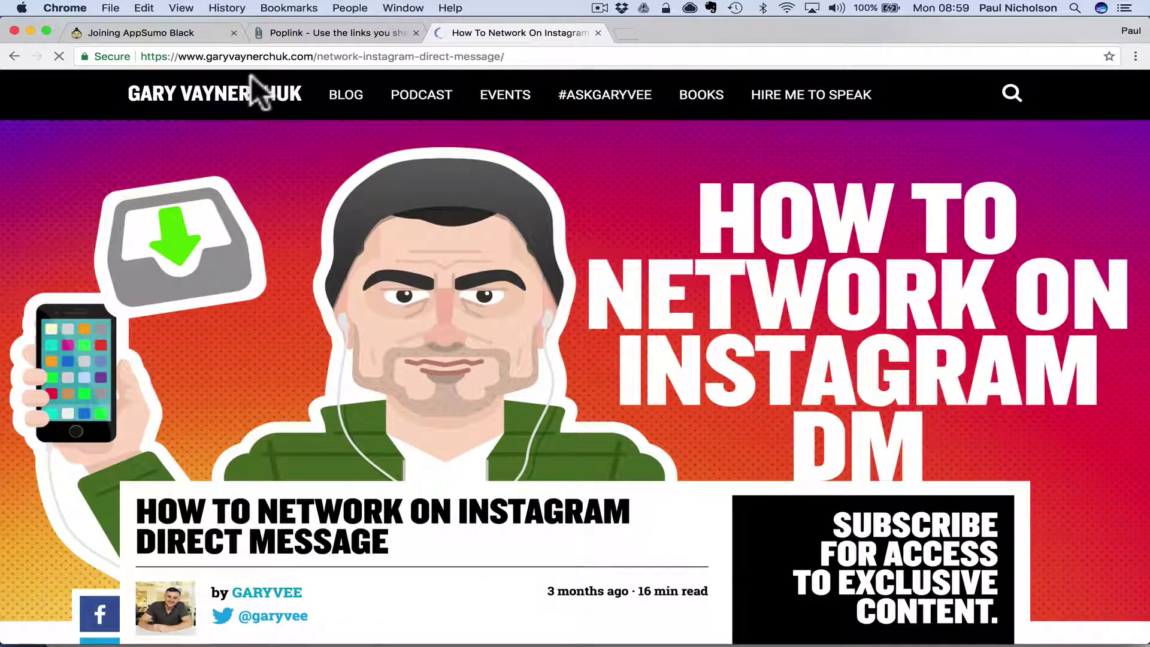
left_click(263, 55)
key("super+c")
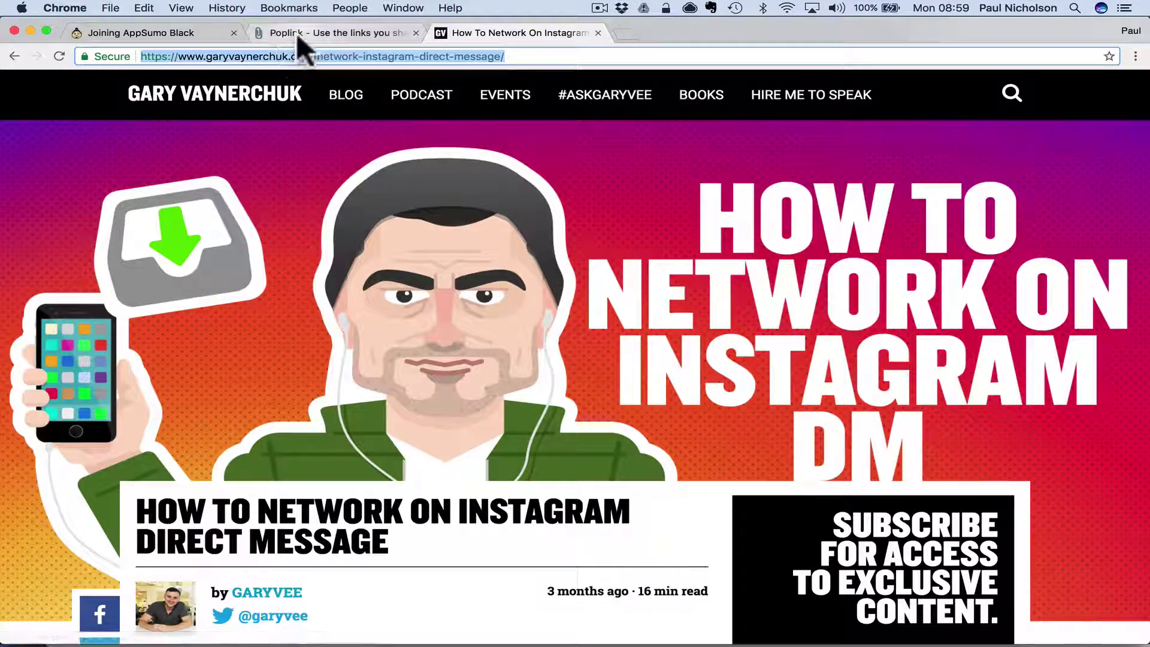
Create a Poplink for the copied article address with the Free Online Training Happy-Me promotion on the i.happy-me.com domain
left_click(297, 33)
left_click(454, 264)
key("super+v")
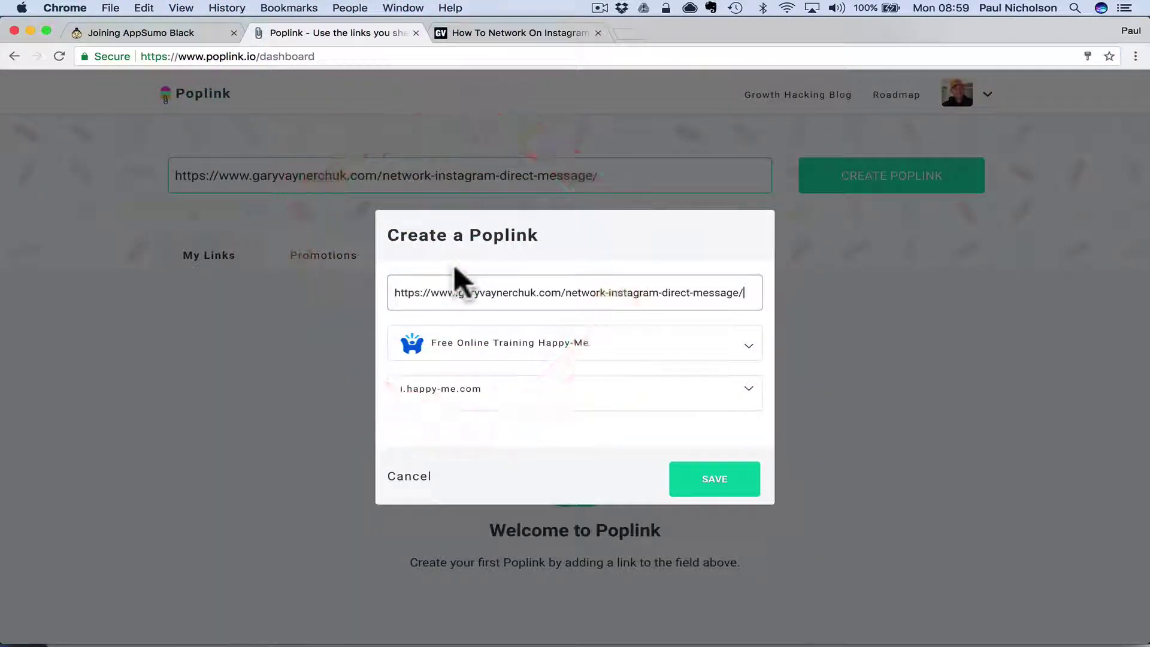
left_click(702, 478)
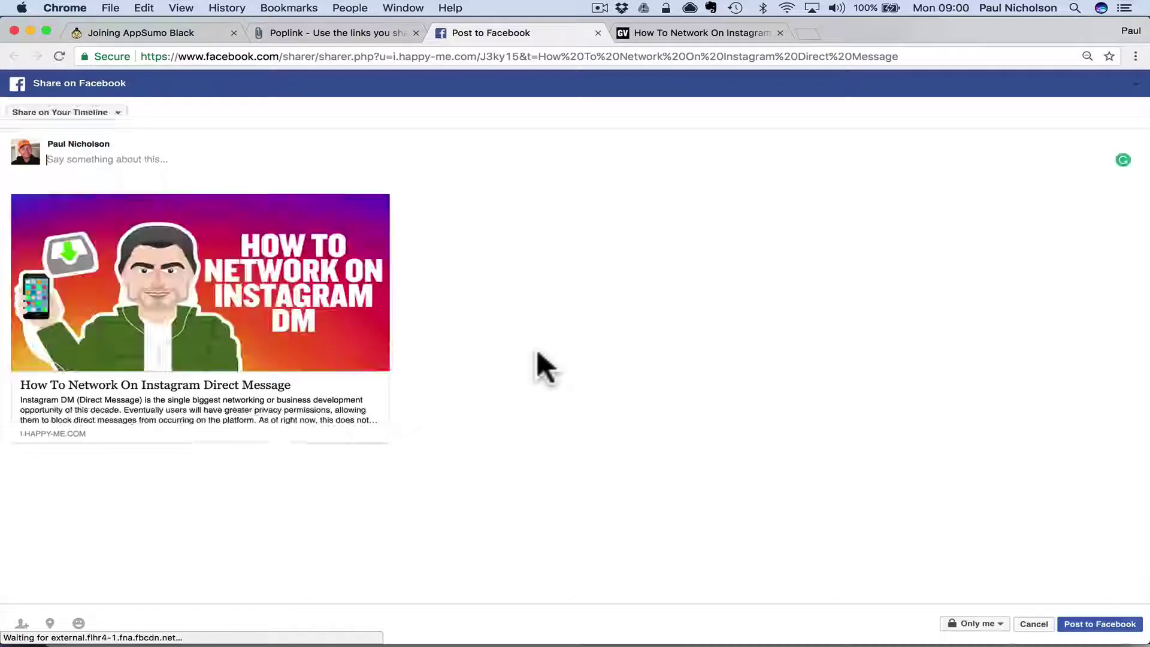
Set the Facebook share to go to a managed page, Happy-Me Business, instead of the personal timeline
left_click(118, 112)
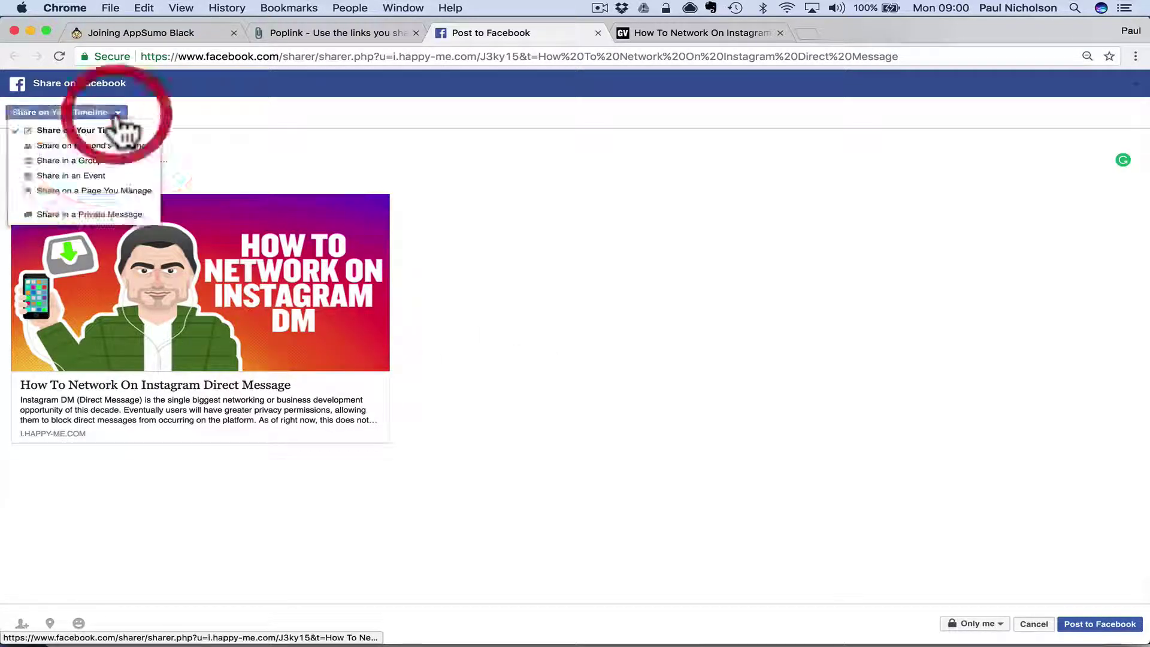
left_click(133, 190)
left_click(128, 143)
left_click(126, 188)
left_click(127, 179)
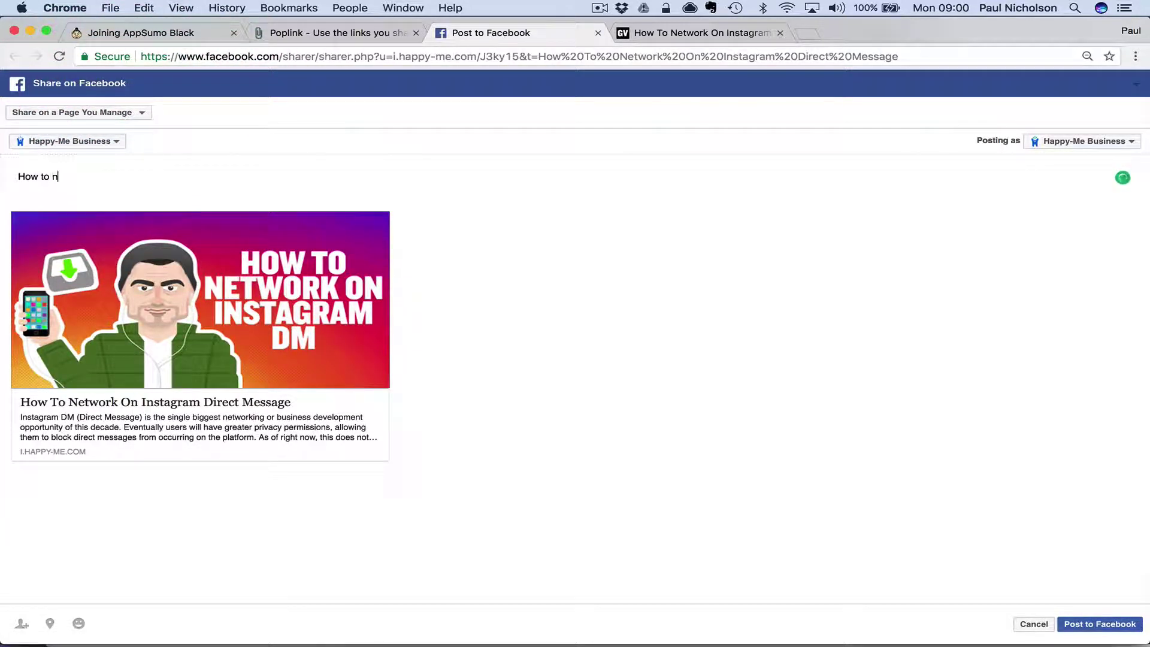
Write "How to network on Instagram dm. Great article from", tag Gary Vaynerchuk's page, correct the Instagram spelling and publish the Facebook post
type("How to network on instagram dm. Great article from")
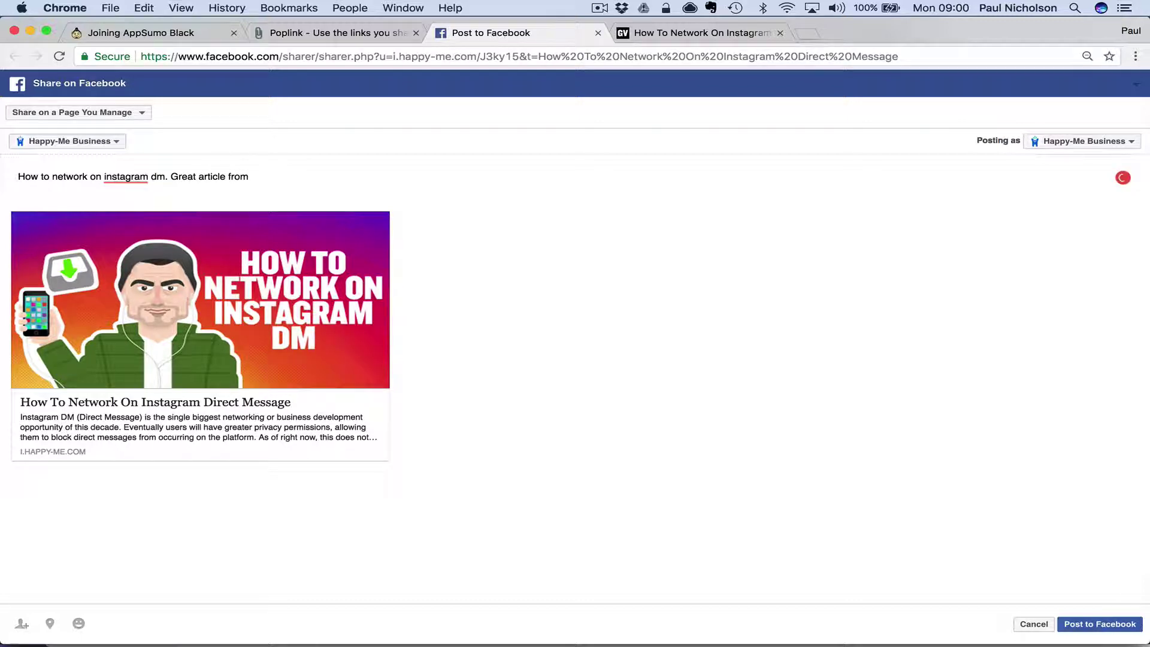
type("Gary")
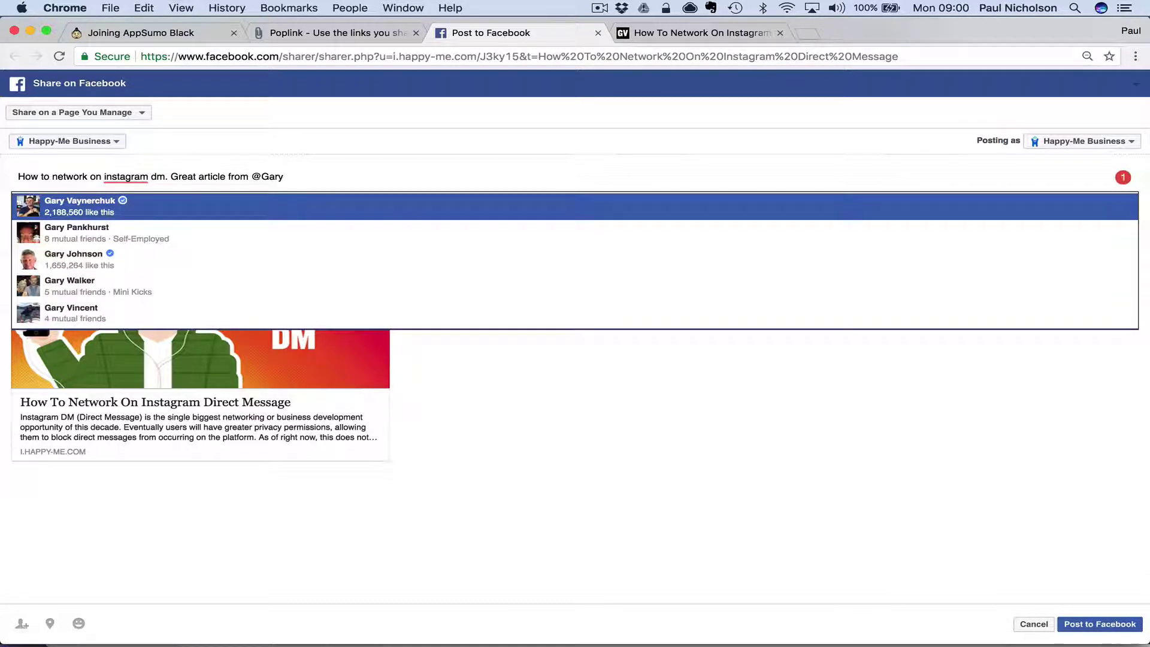
left_click(123, 206)
mouse_move(130, 176)
left_click(134, 201)
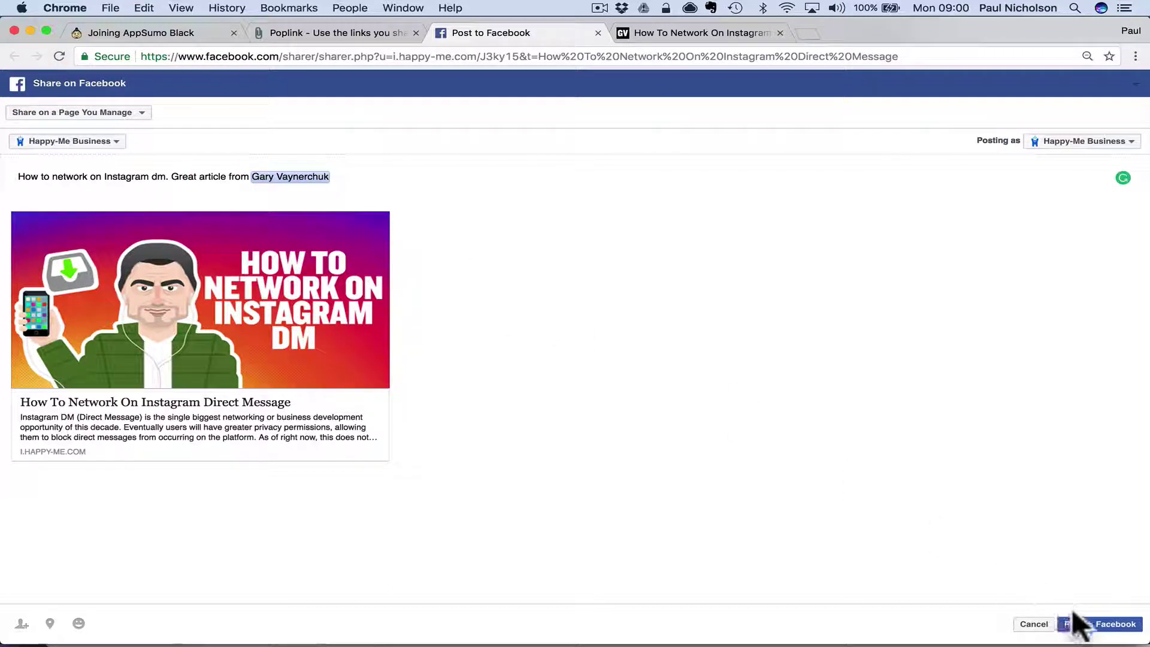
left_click(1085, 626)
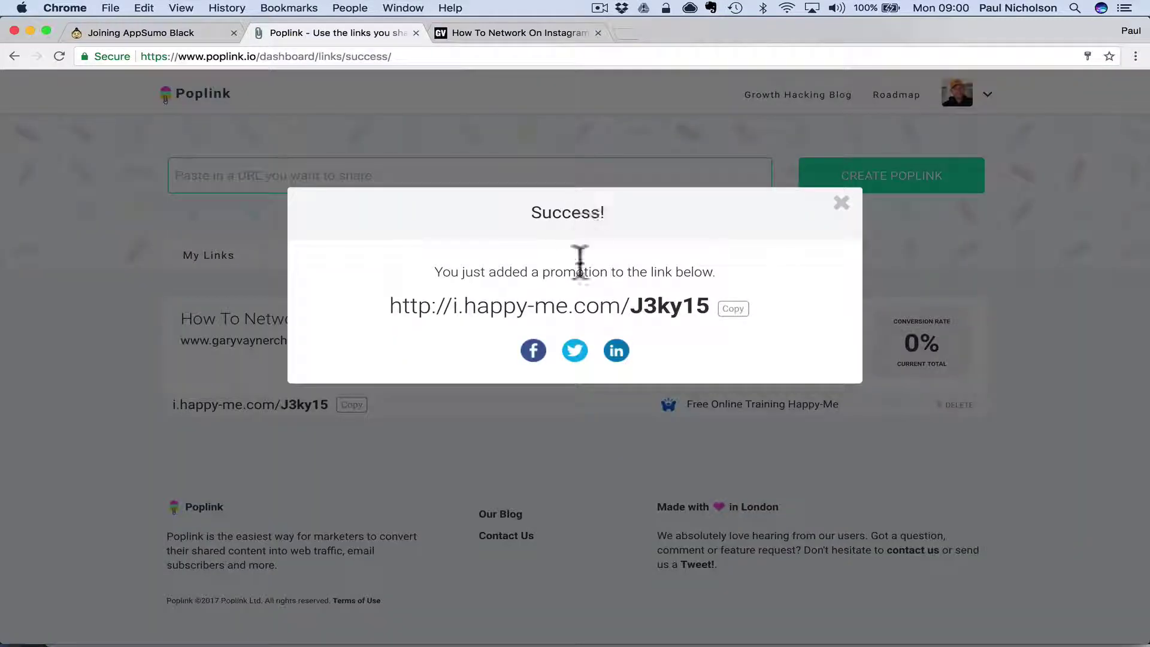
left_click(574, 350)
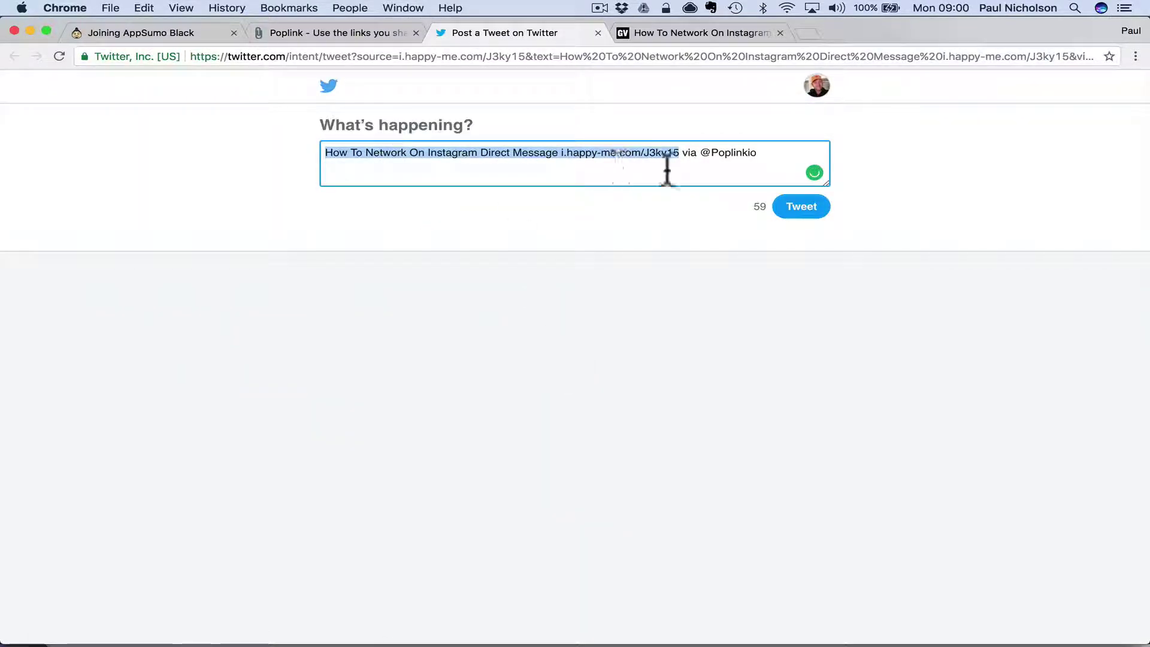
left_click_drag(682, 152, 757, 152)
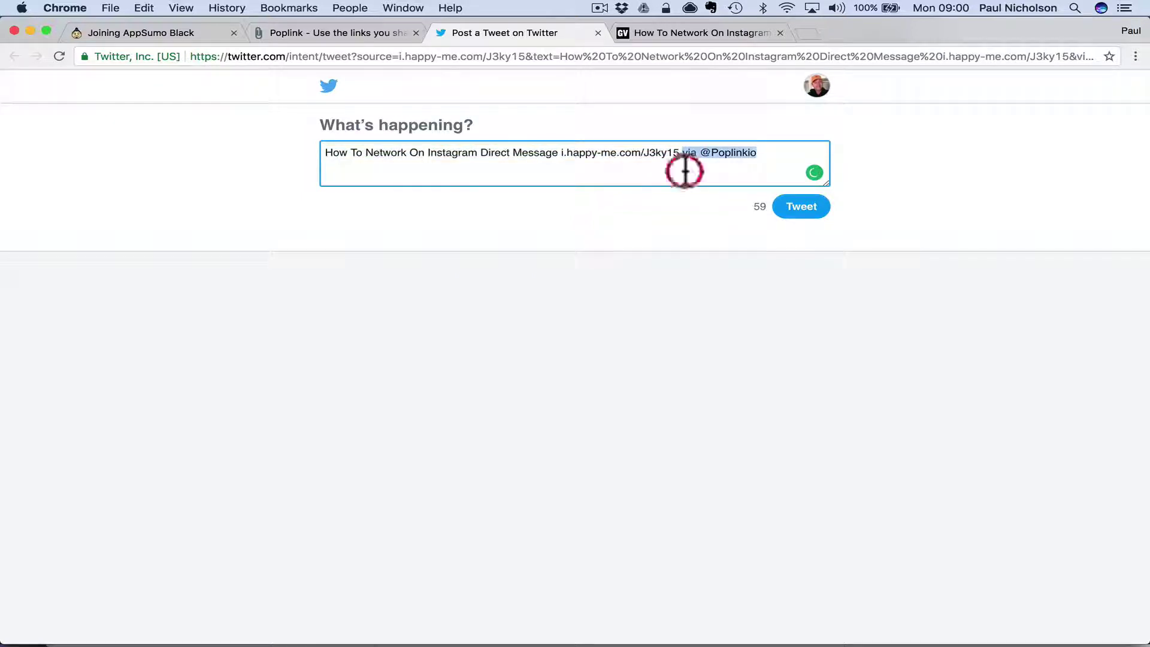
key("BackSpace")
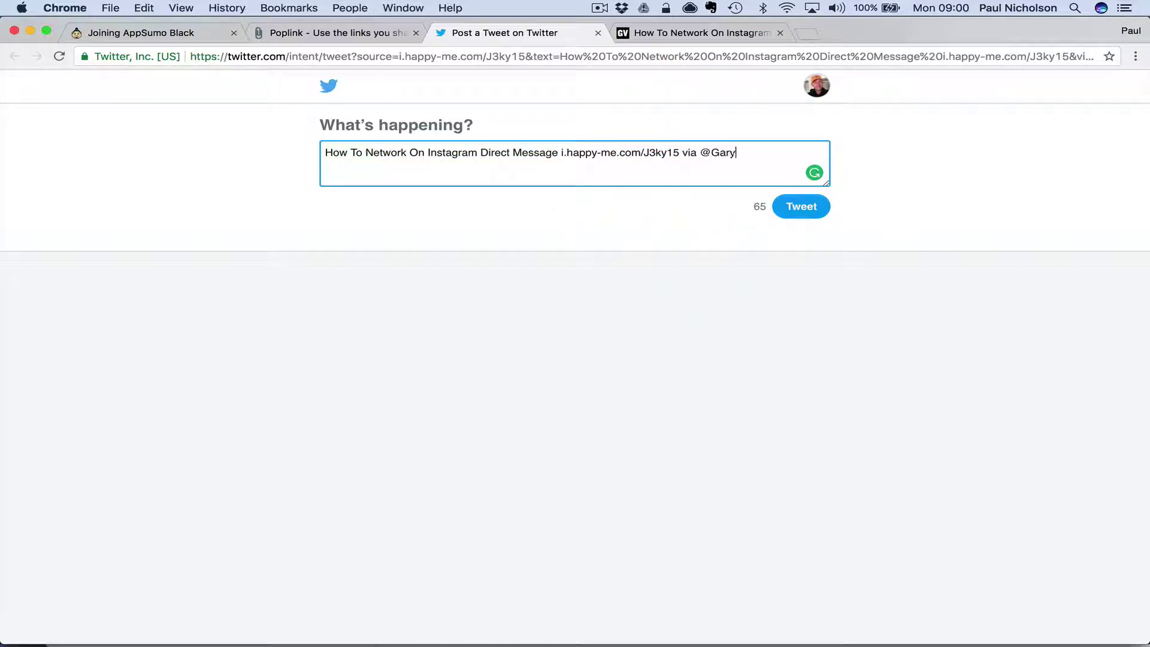
left_click(792, 211)
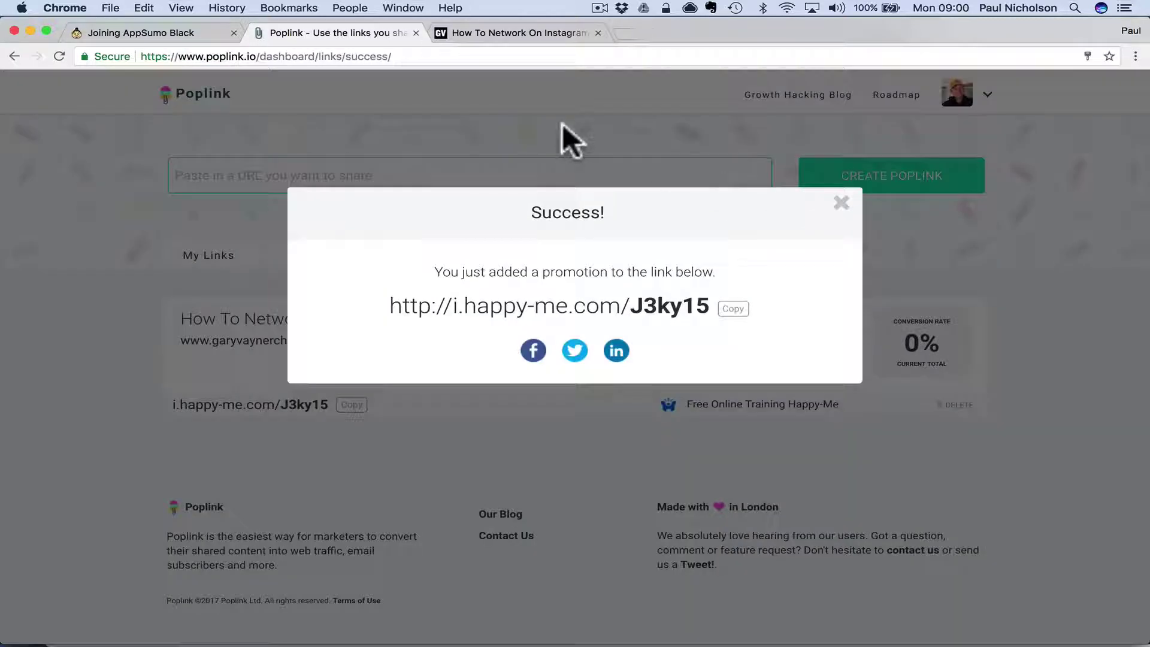
Close the link's success message and load facebook.com in place of the article page
left_click(840, 204)
left_click(558, 32)
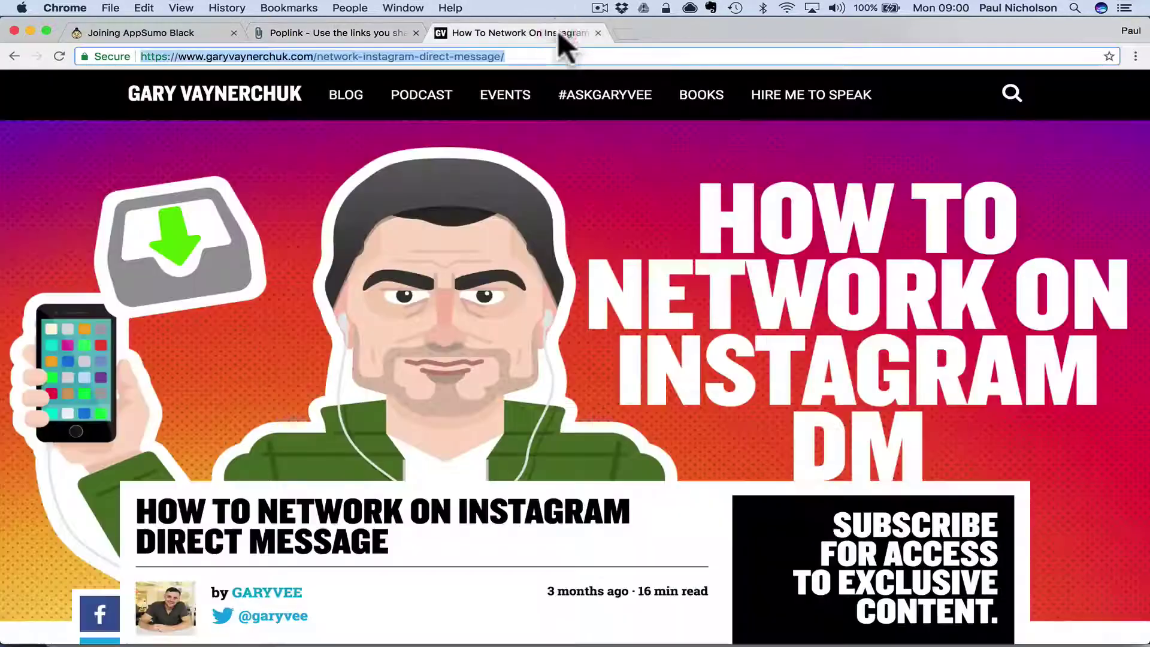
left_click(542, 57)
type("facebook.com")
key("Return")
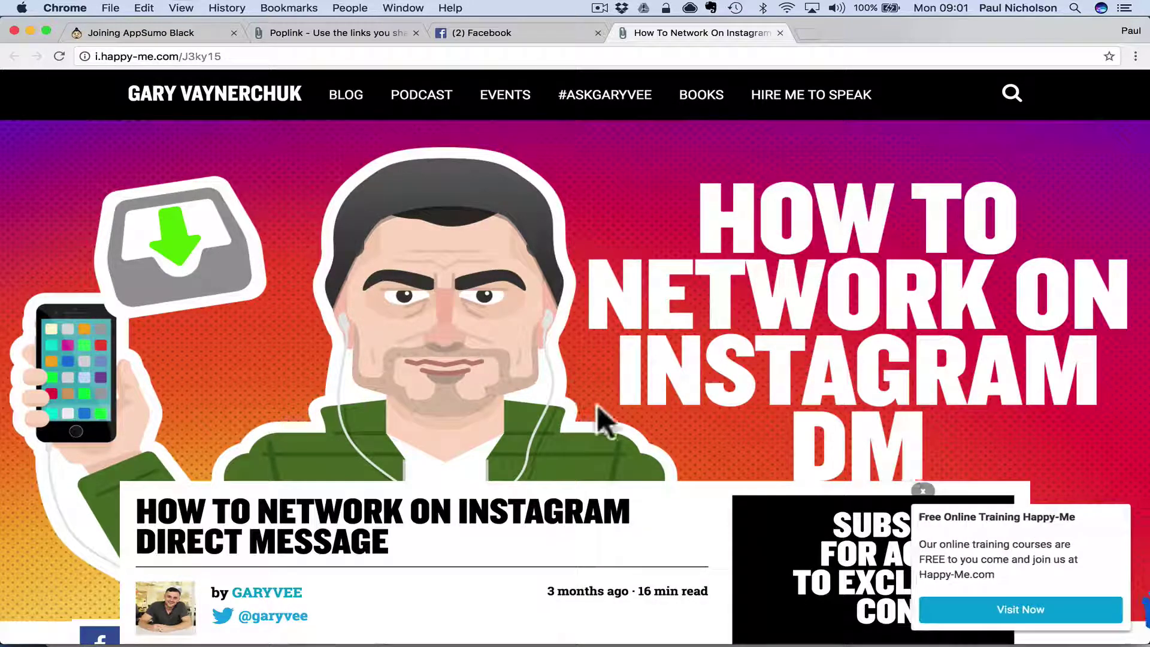
Examine the shared article with its promotion popup, follow the popup to the Happy-Me site and return to the article
scroll(636, 425, "down", 3)
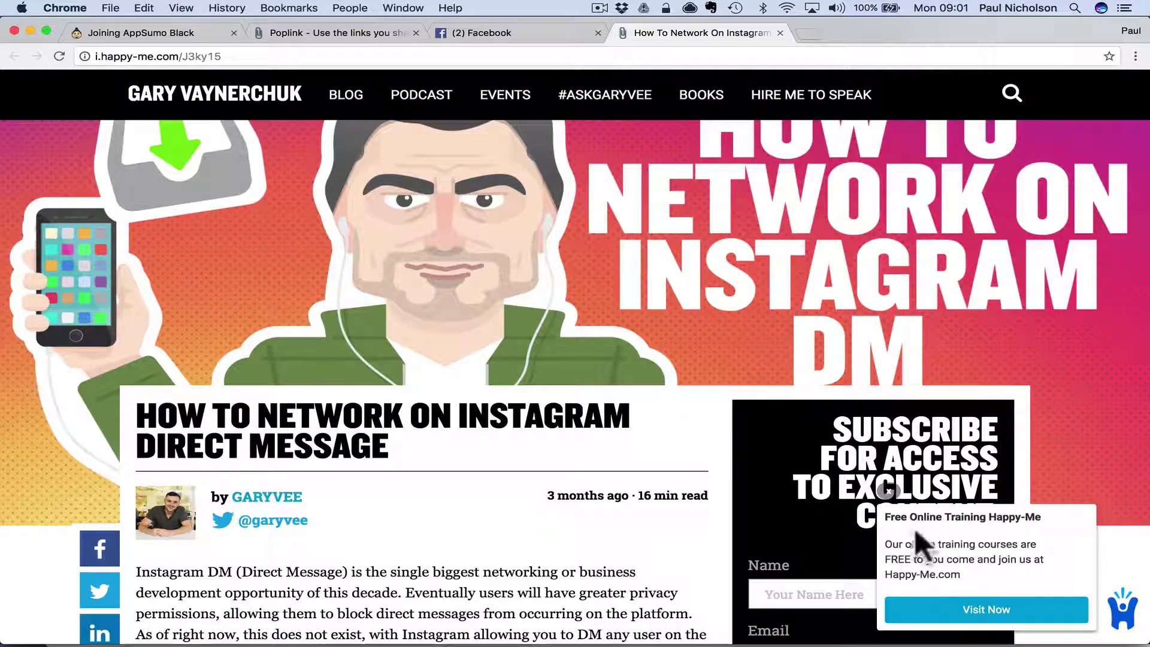
left_click(957, 615)
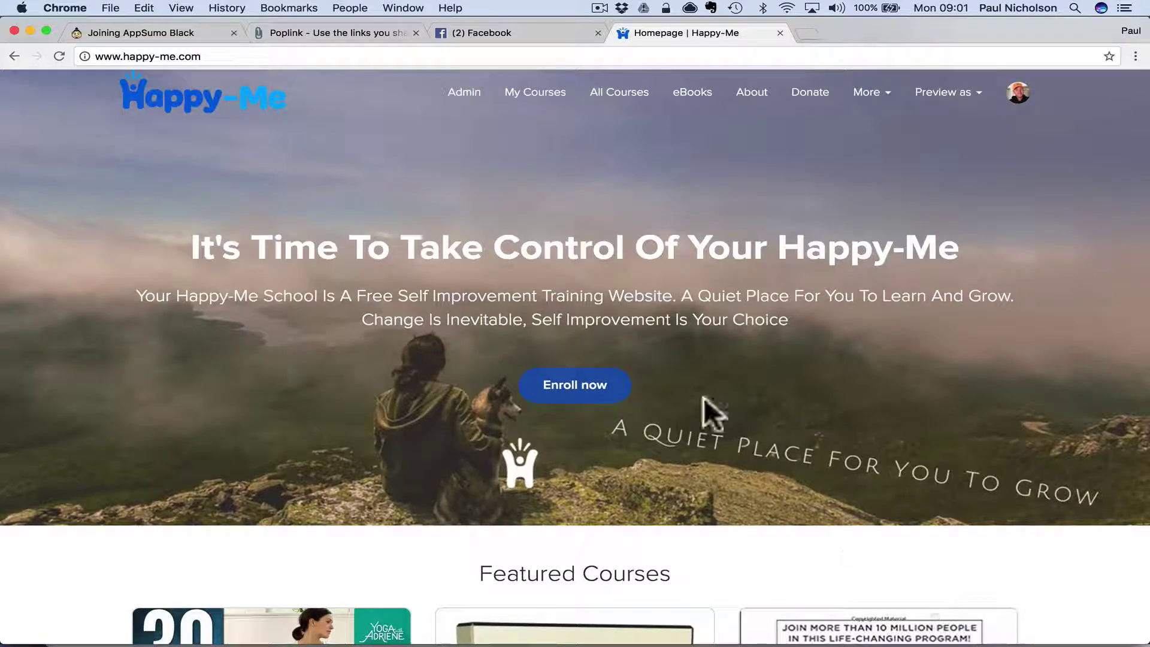
left_click(15, 57)
scroll(466, 348, "down", 3)
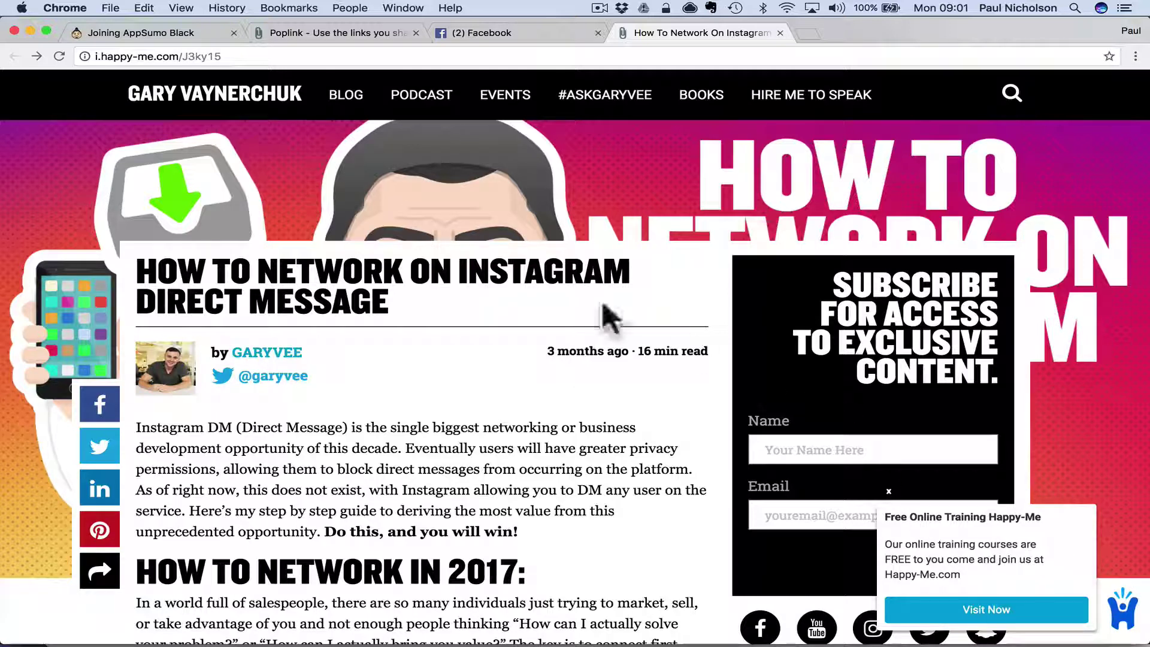
scroll(446, 344, "down", 1)
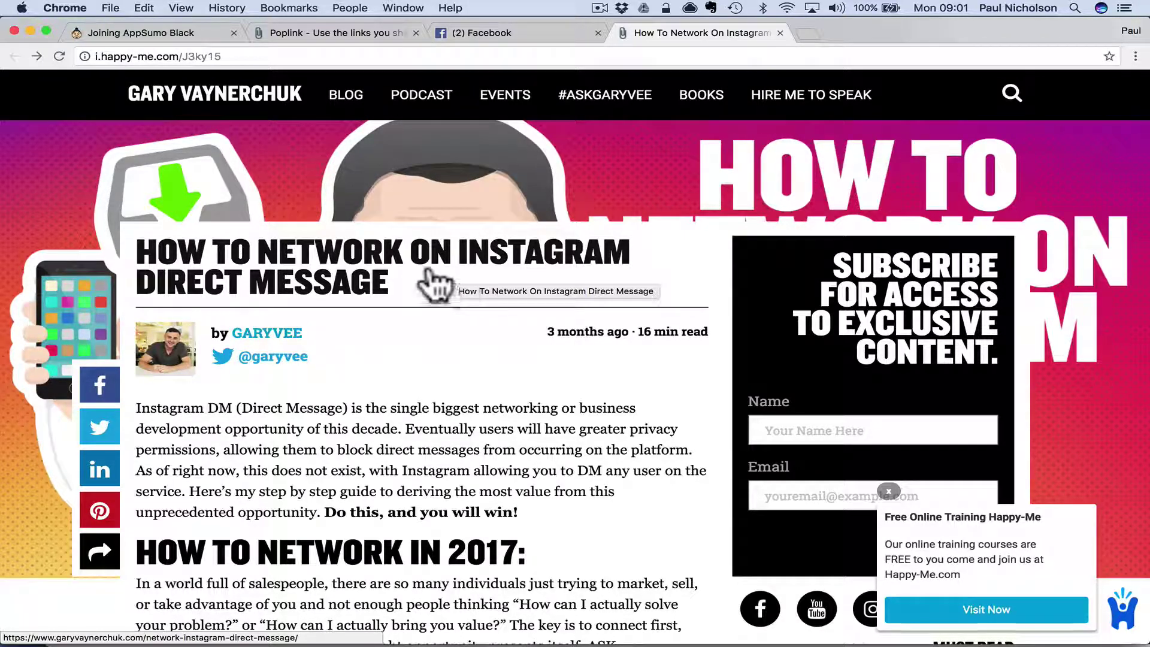
Load happy-me.com, search all courses for "instagram" and open the Instagram Training Course page
left_click(546, 56)
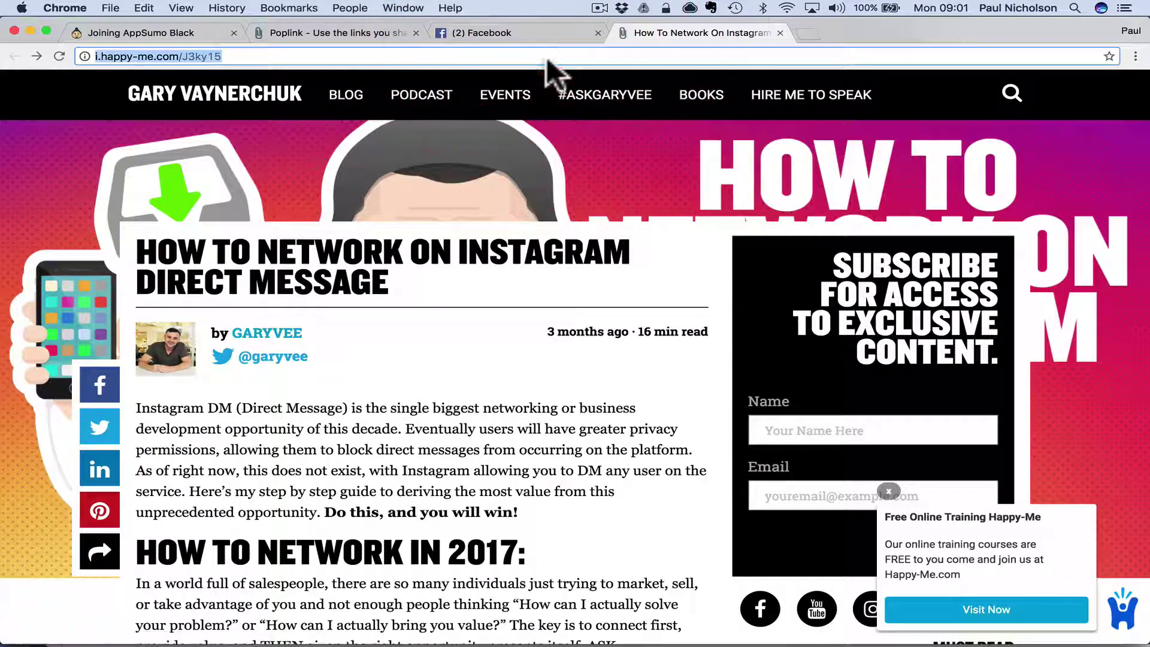
type("happy-me.com")
key("Return")
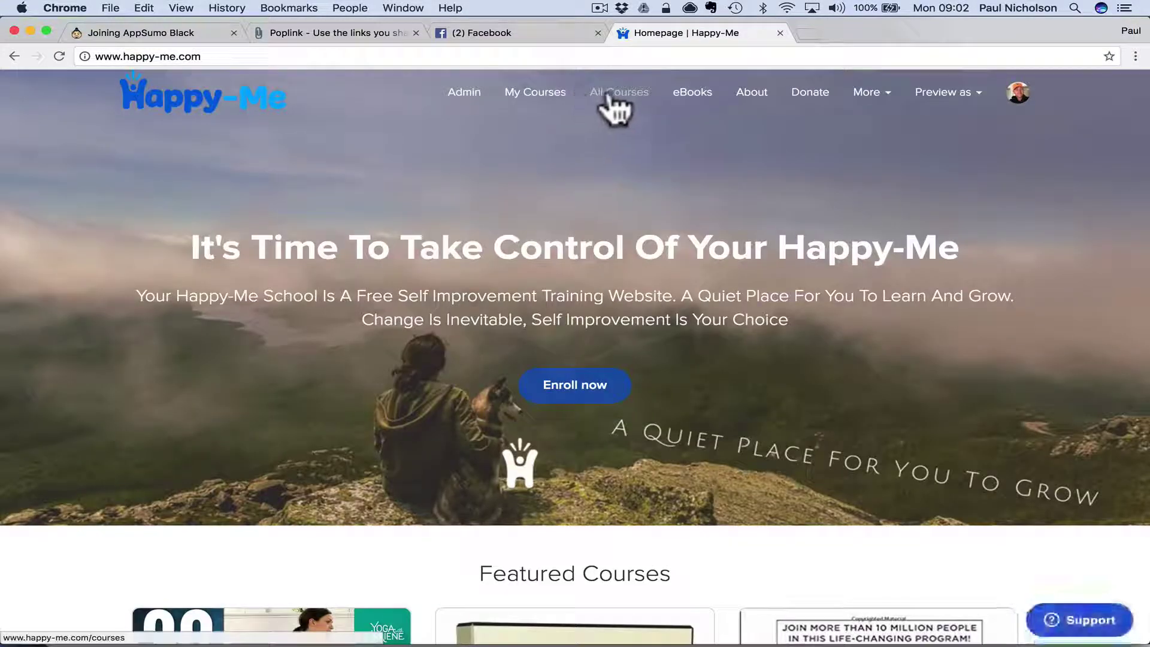
left_click(611, 96)
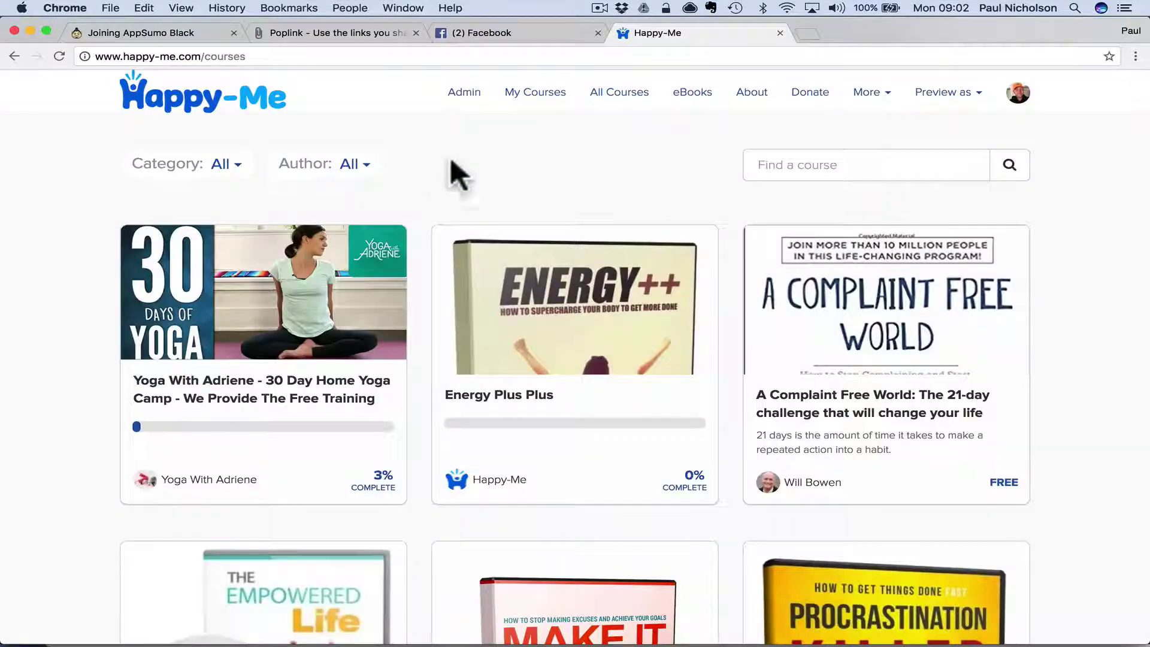
left_click(816, 166)
type("instagram")
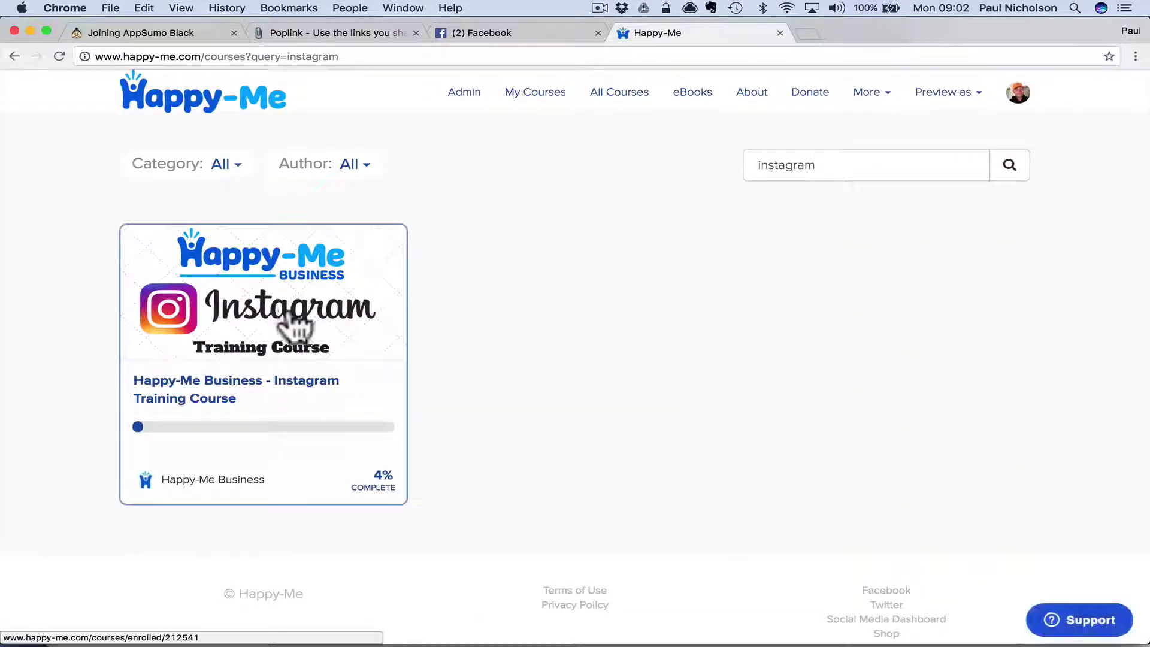
left_click(289, 320)
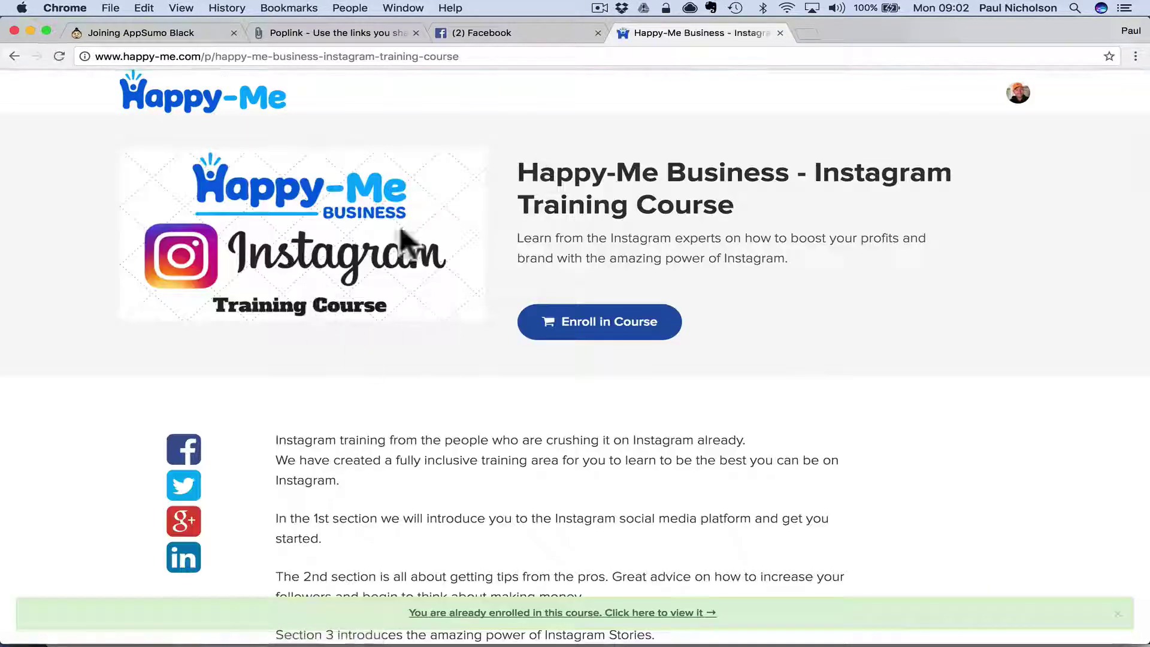
Start a new Poplink promotion with the Convert website traffic goal and view the fields of its message form
left_click(320, 34)
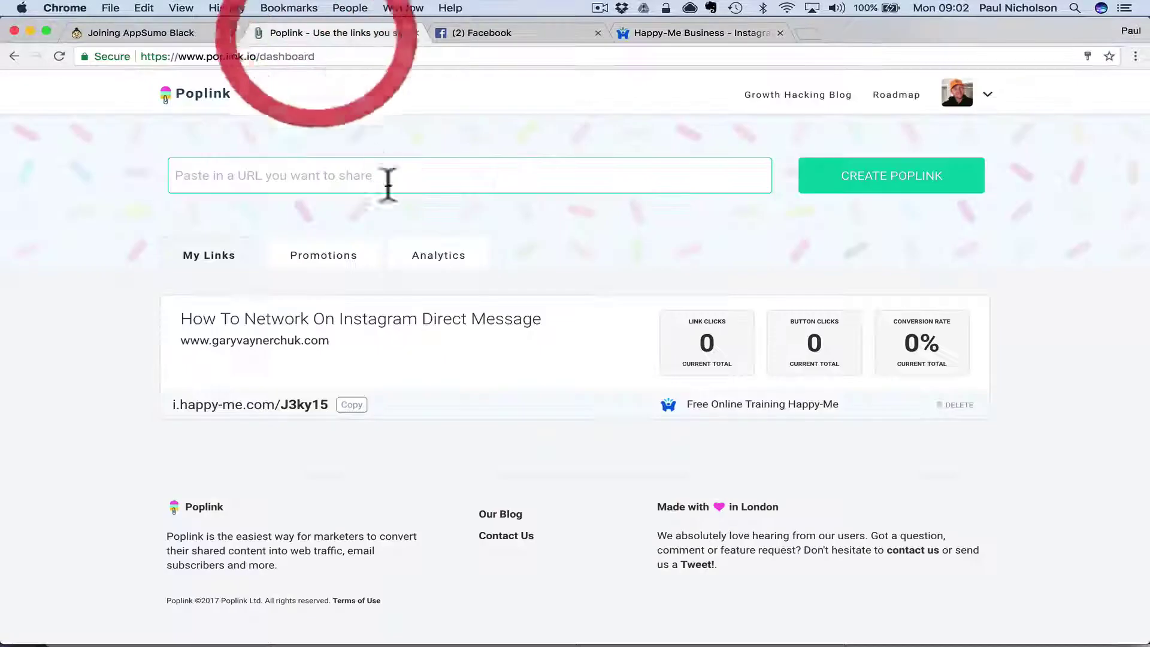
left_click(329, 263)
left_click(886, 313)
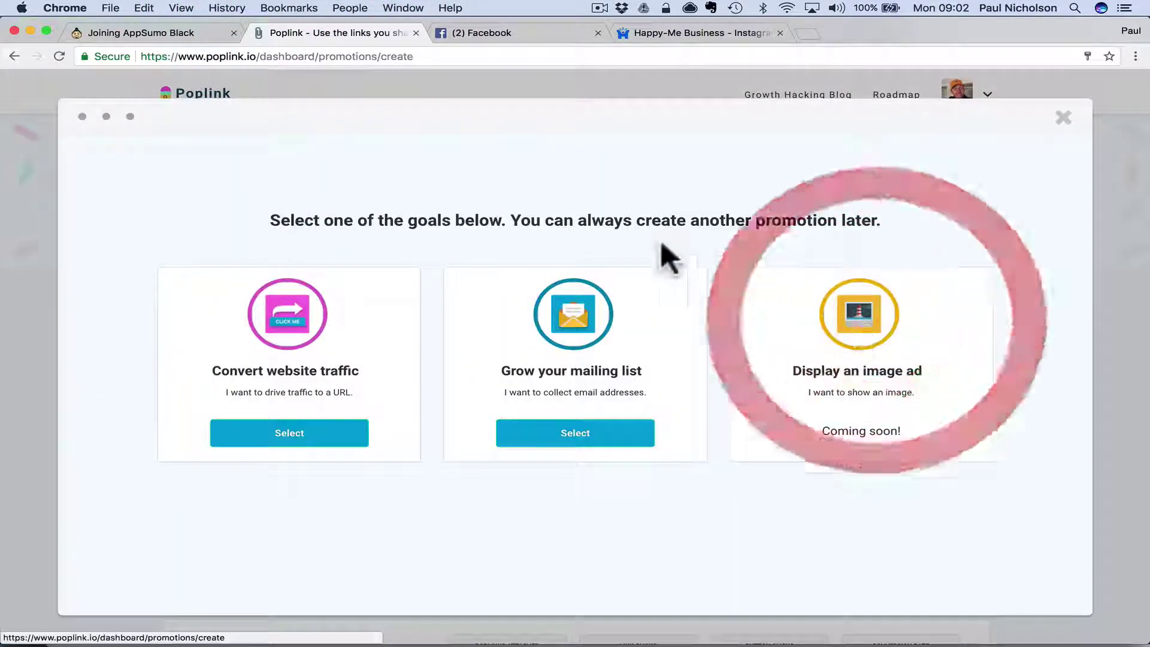
left_click(318, 430)
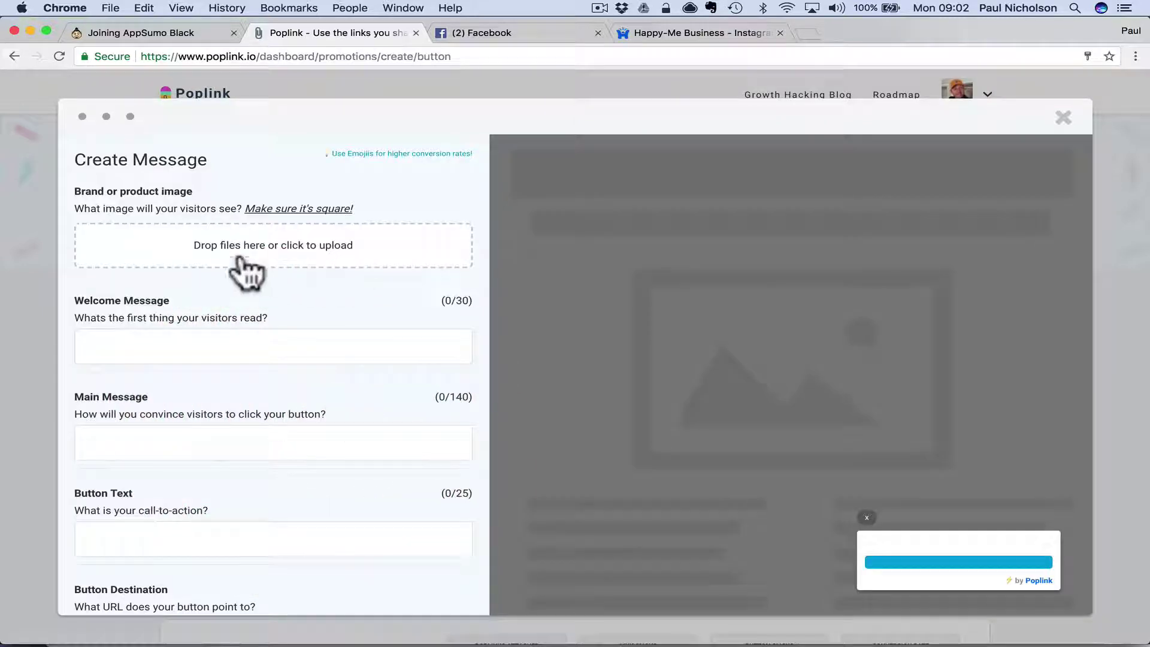
scroll(222, 504, "down", 3)
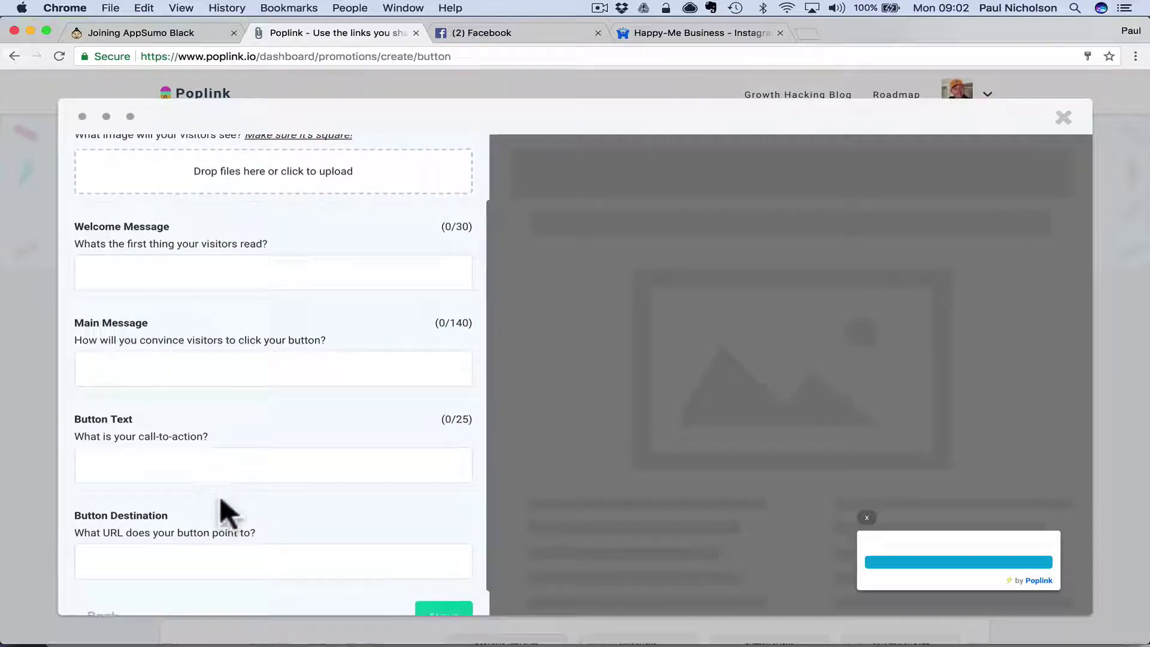
Close the course page, open the shared article from the Facebook post to view its popup, and close it again
left_click(674, 38)
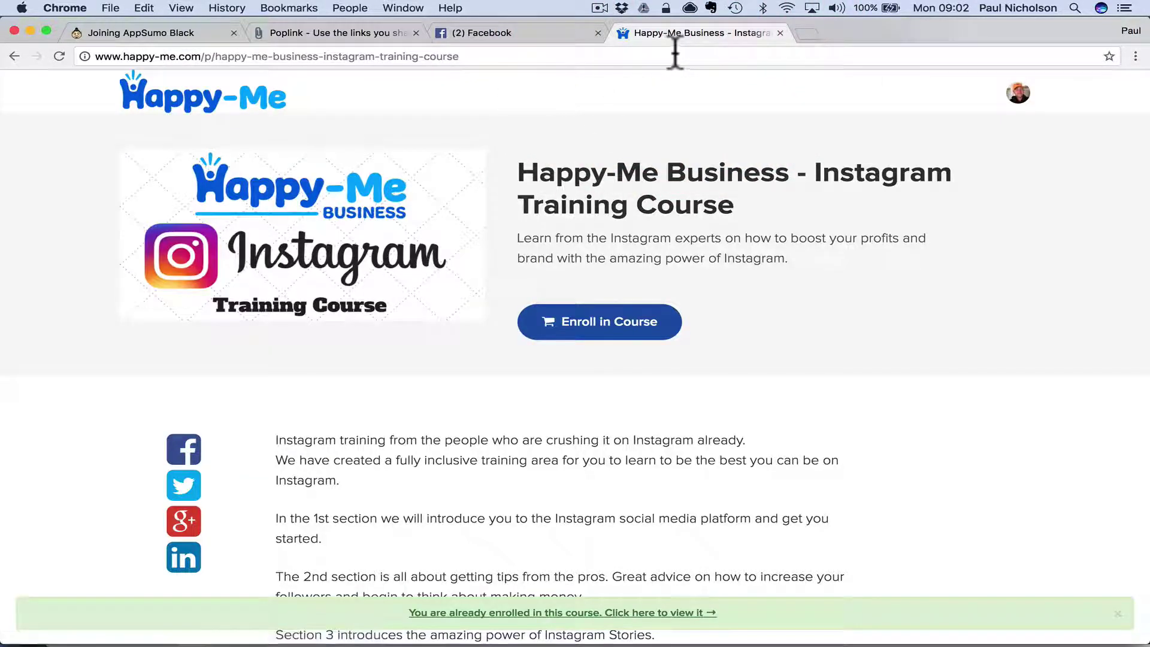
left_click(779, 33)
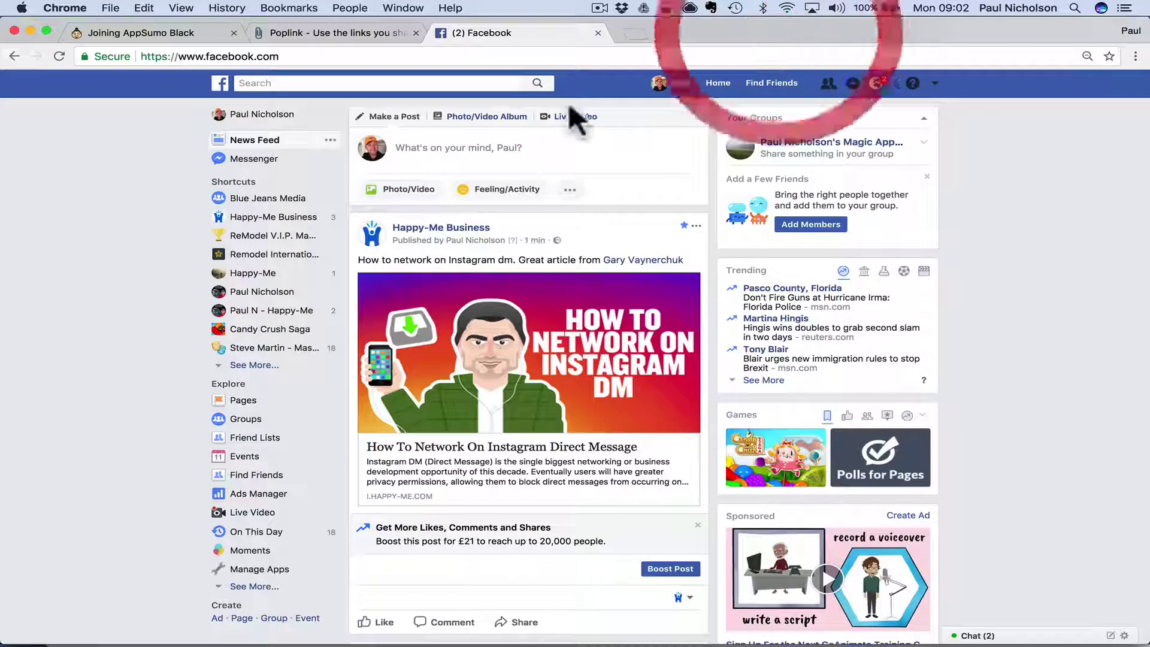
left_click(597, 318)
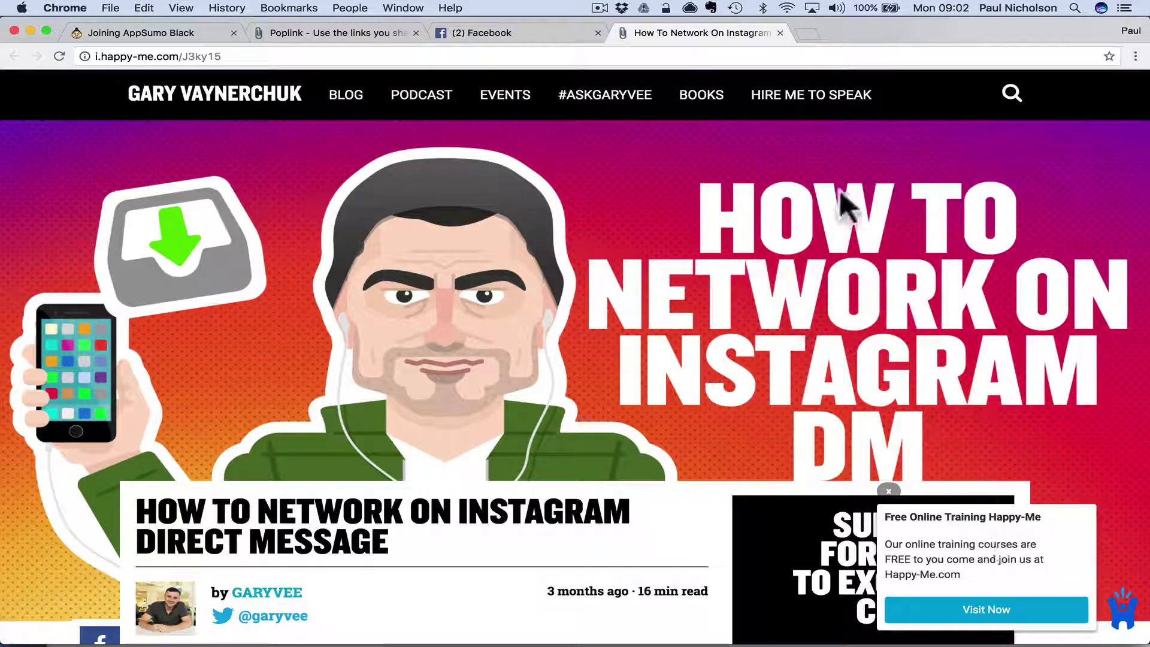
left_click(778, 32)
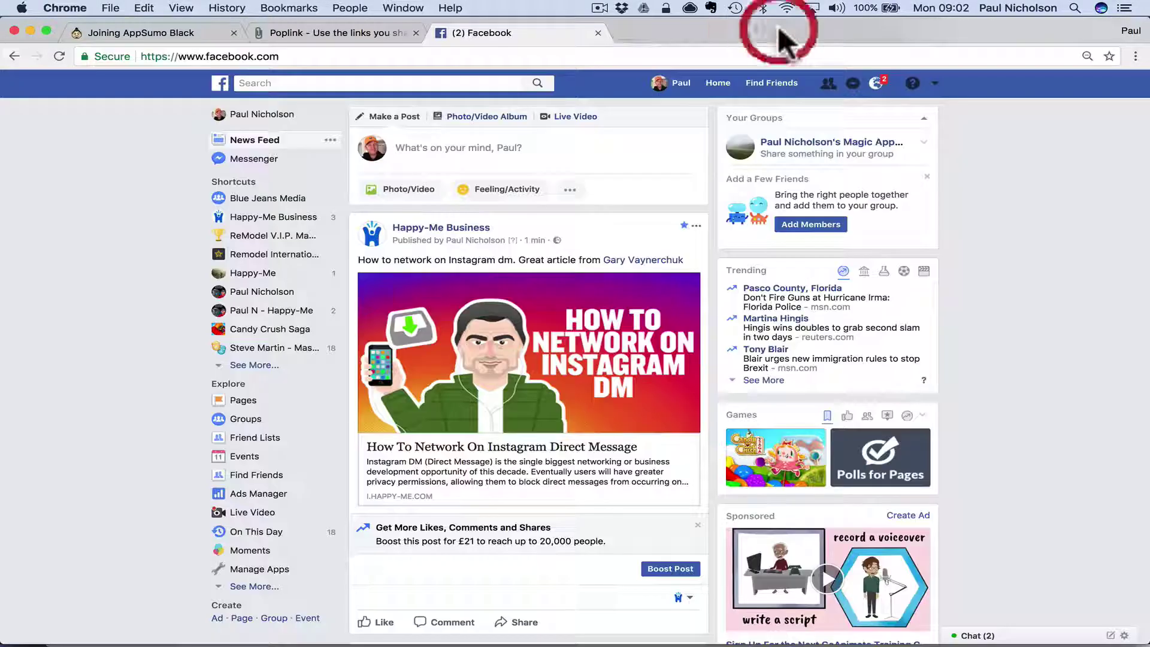
Discard the unfinished promotion in Poplink and view the link list and the list of promotions
left_click(384, 34)
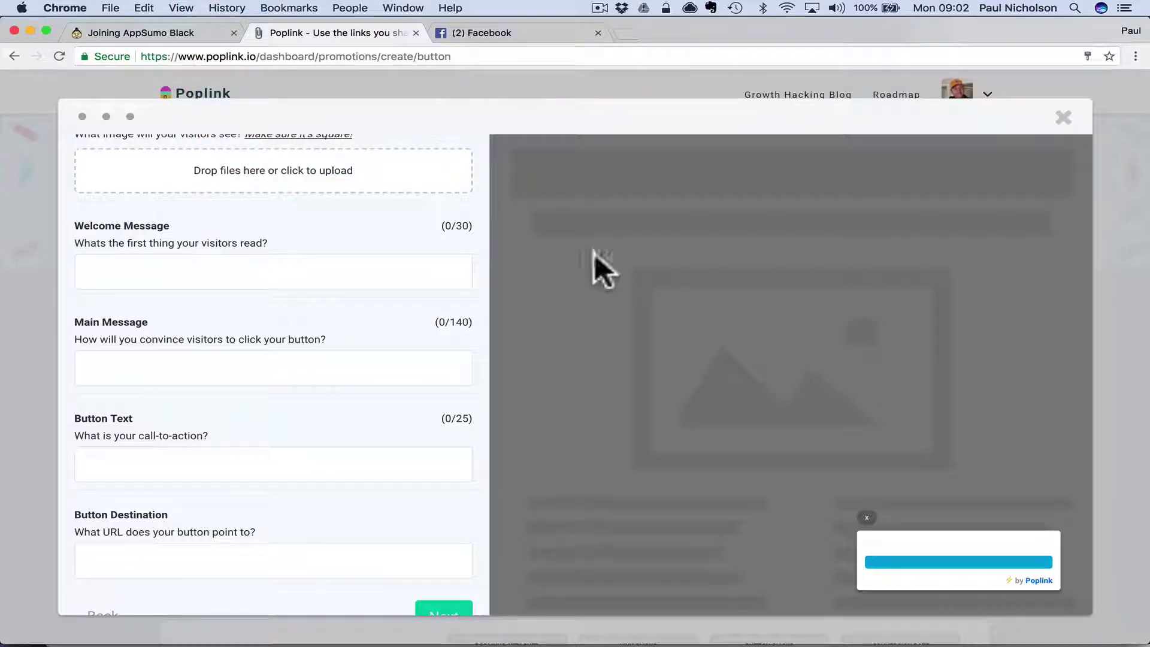
left_click(1063, 117)
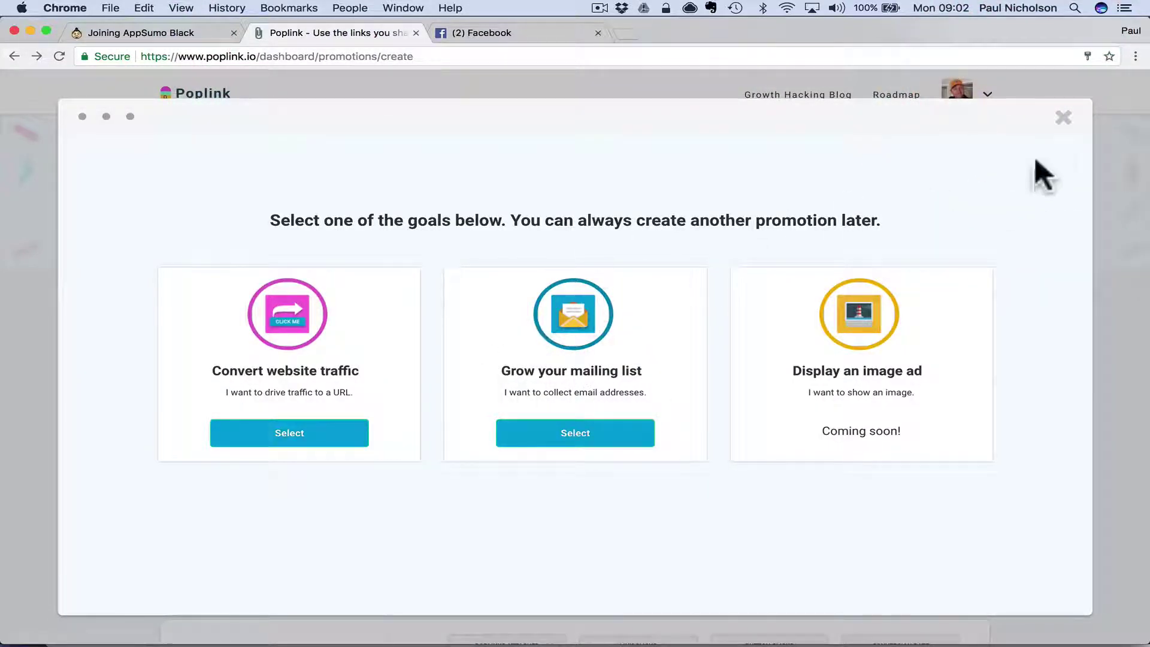
left_click(1063, 118)
left_click(223, 254)
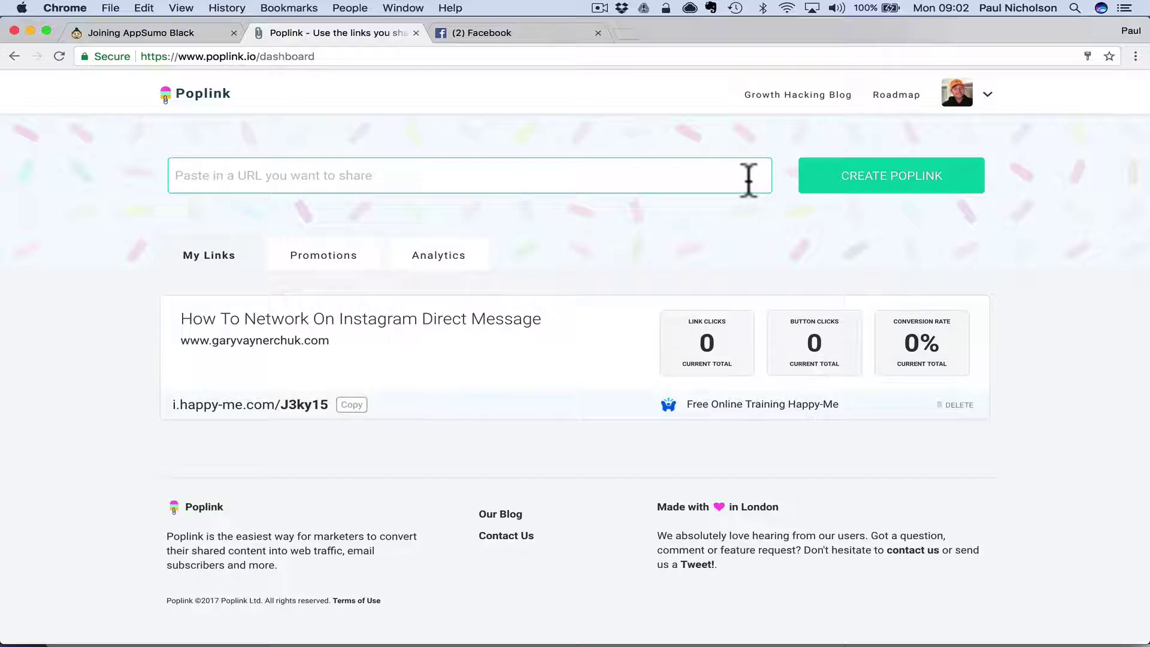
left_click(326, 256)
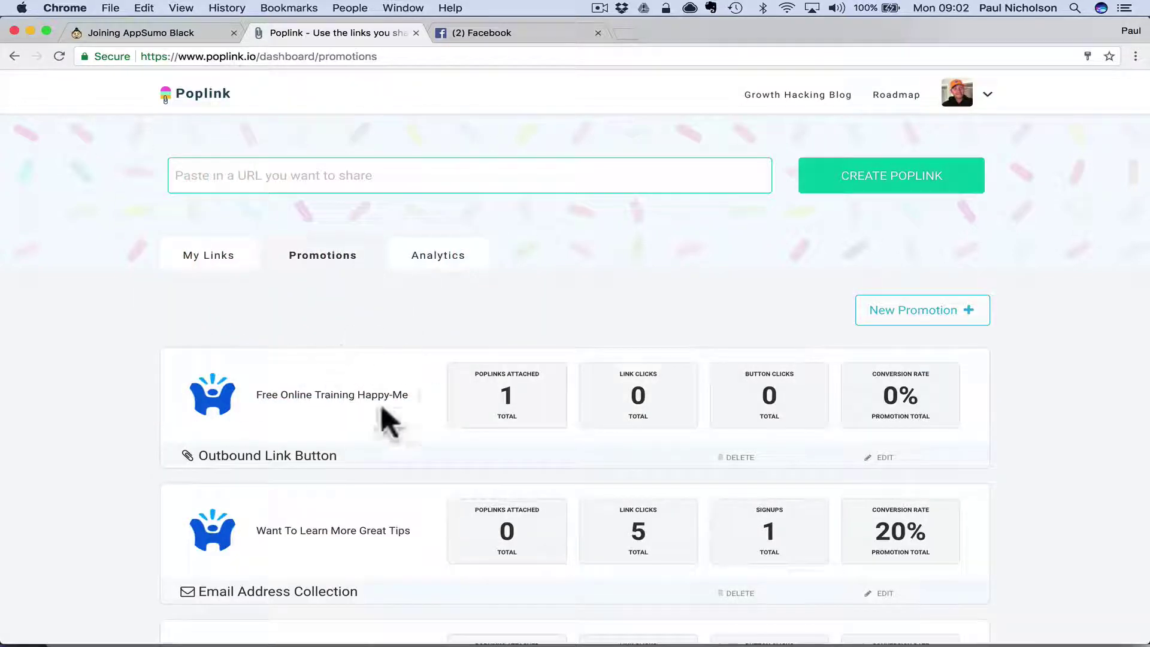
Start a new promotion with the Grow your mailing list goal and upload the no-background portrait PNG from the personal website folder as brand image
left_click(933, 311)
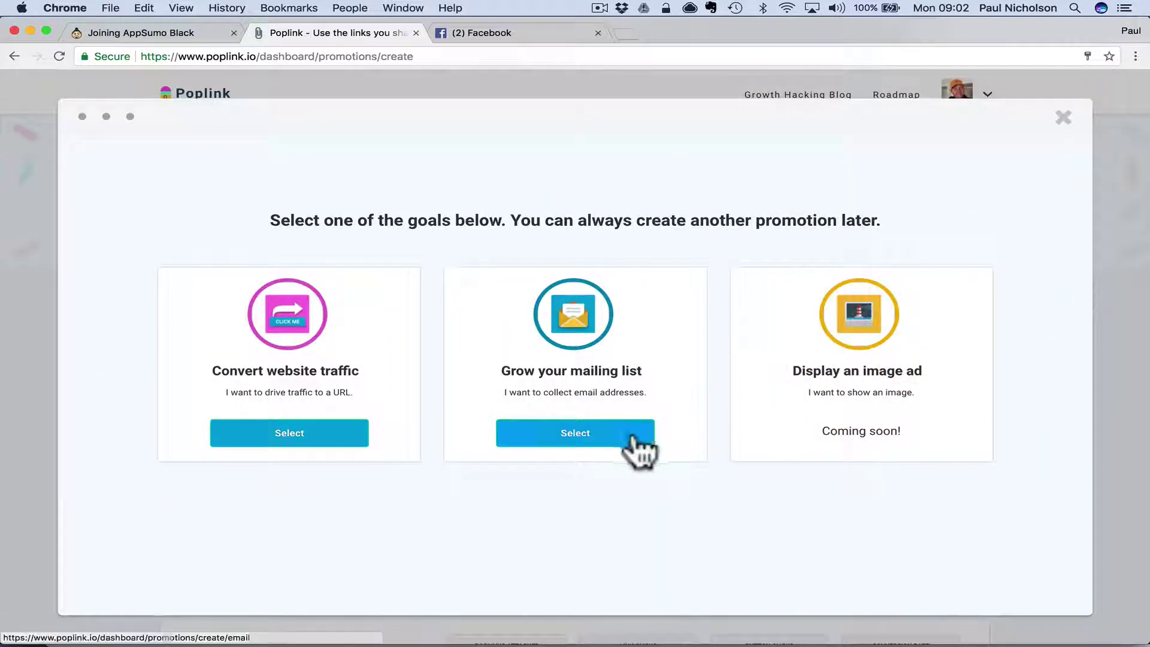
left_click(546, 440)
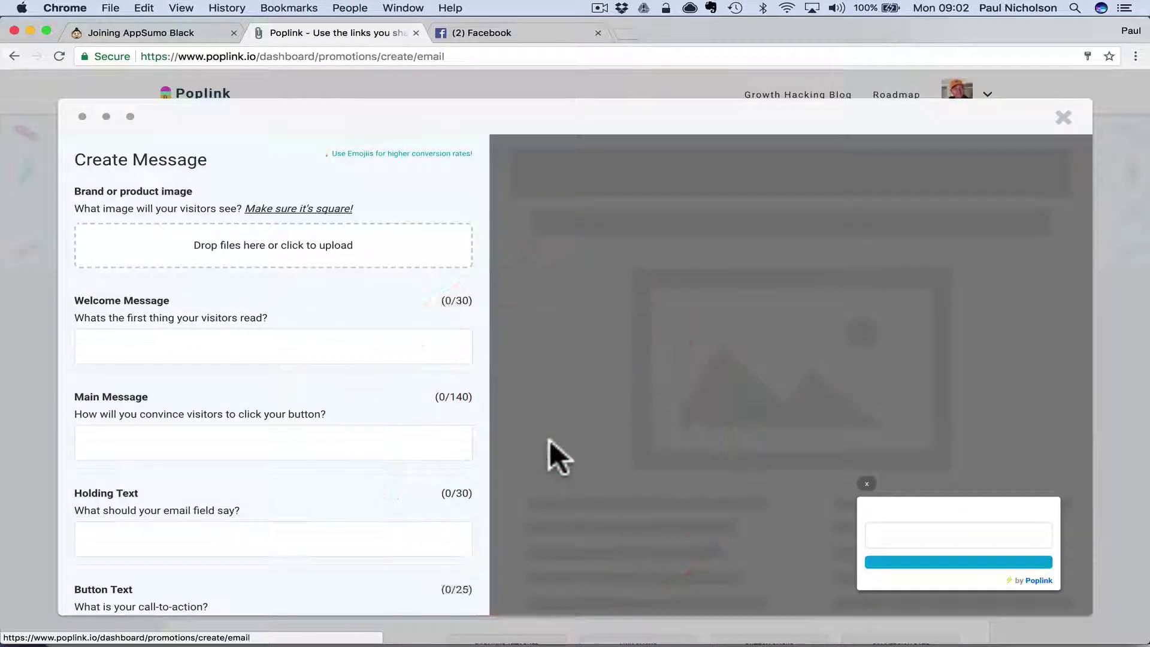
left_click(289, 253)
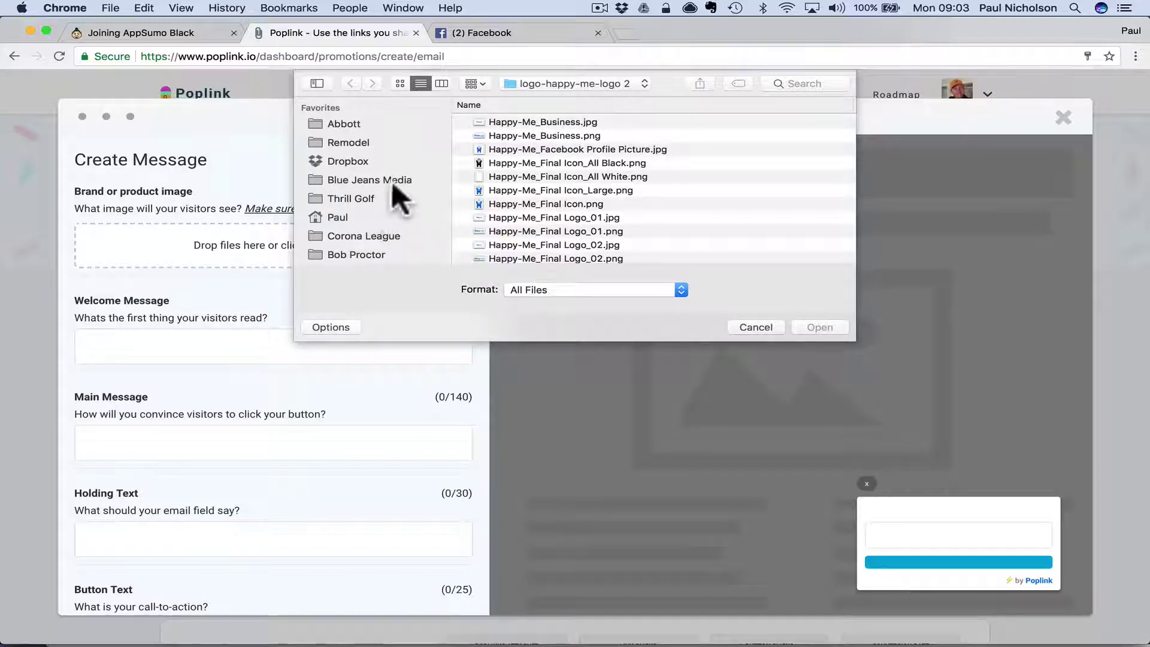
scroll(393, 191, "down", 5)
left_click(391, 155)
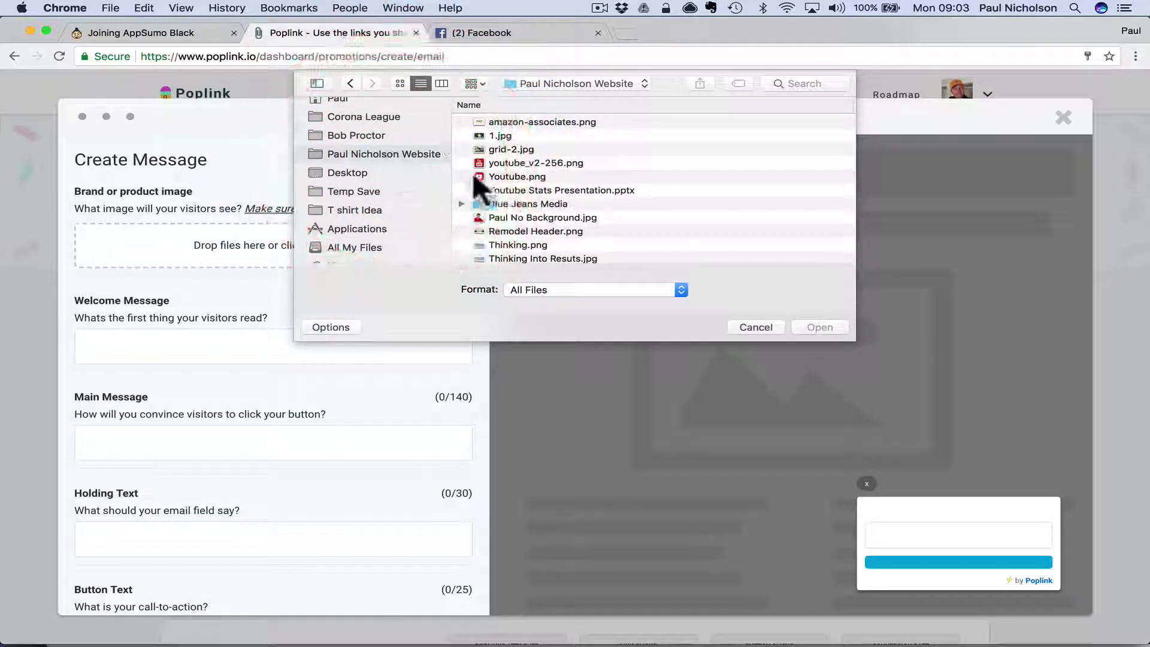
left_click(523, 216)
scroll(525, 213, "down", 5)
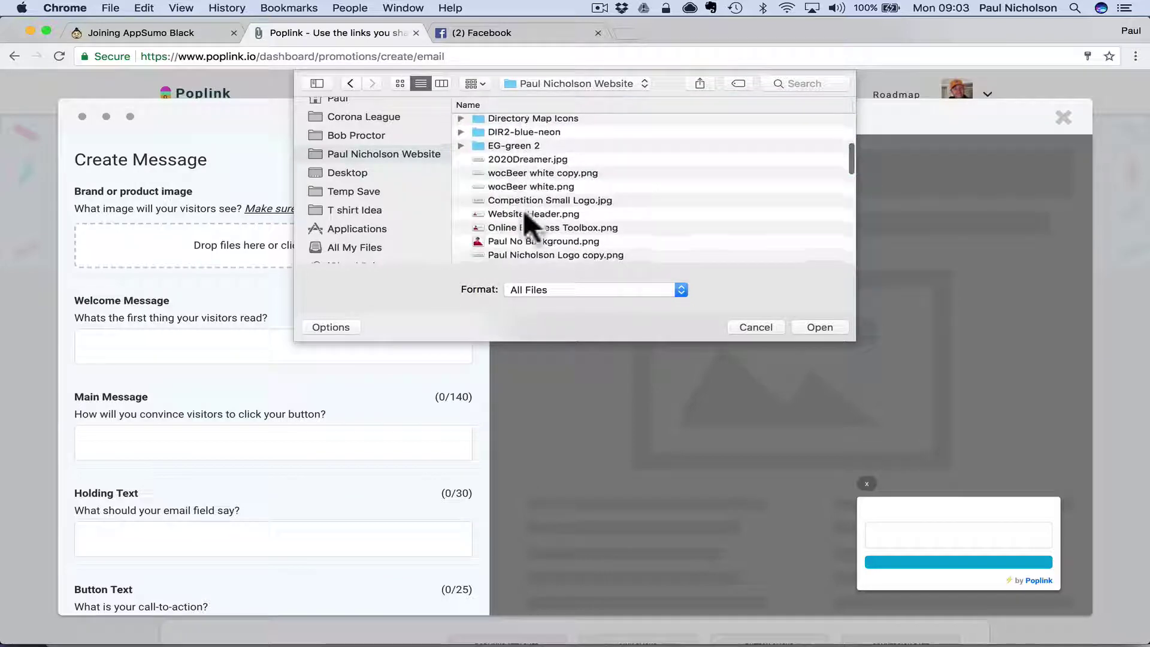
scroll(524, 213, "down", 10)
scroll(524, 213, "up", 8)
scroll(523, 214, "up", 10)
left_click(524, 215)
scroll(522, 212, "down", 10)
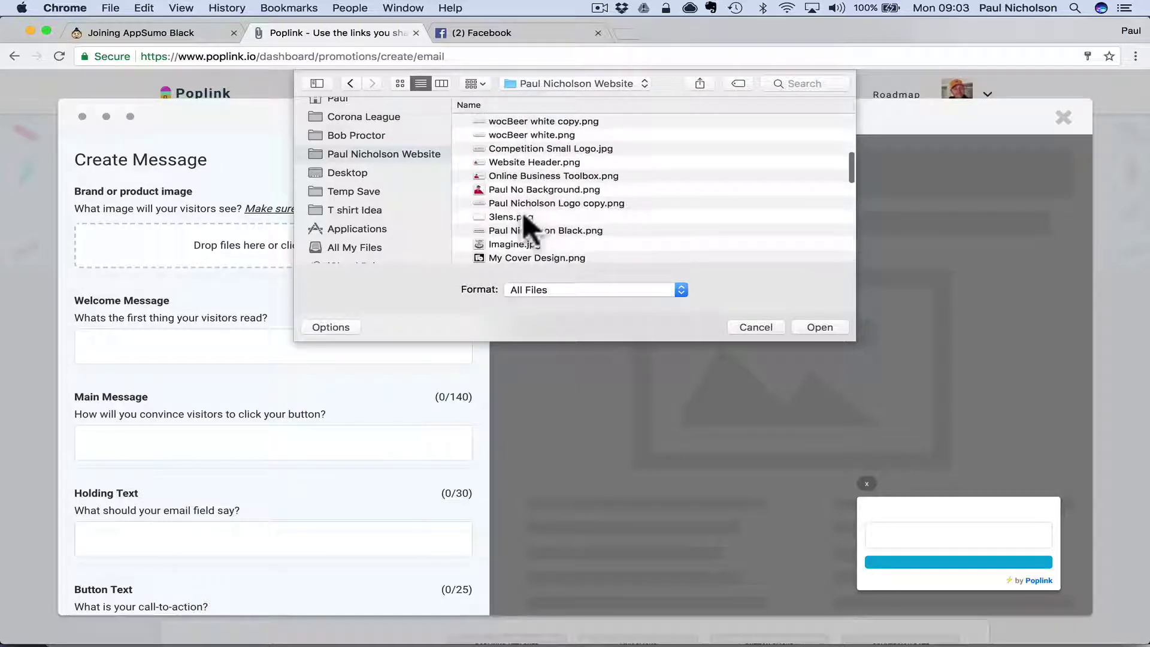
double_click(532, 188)
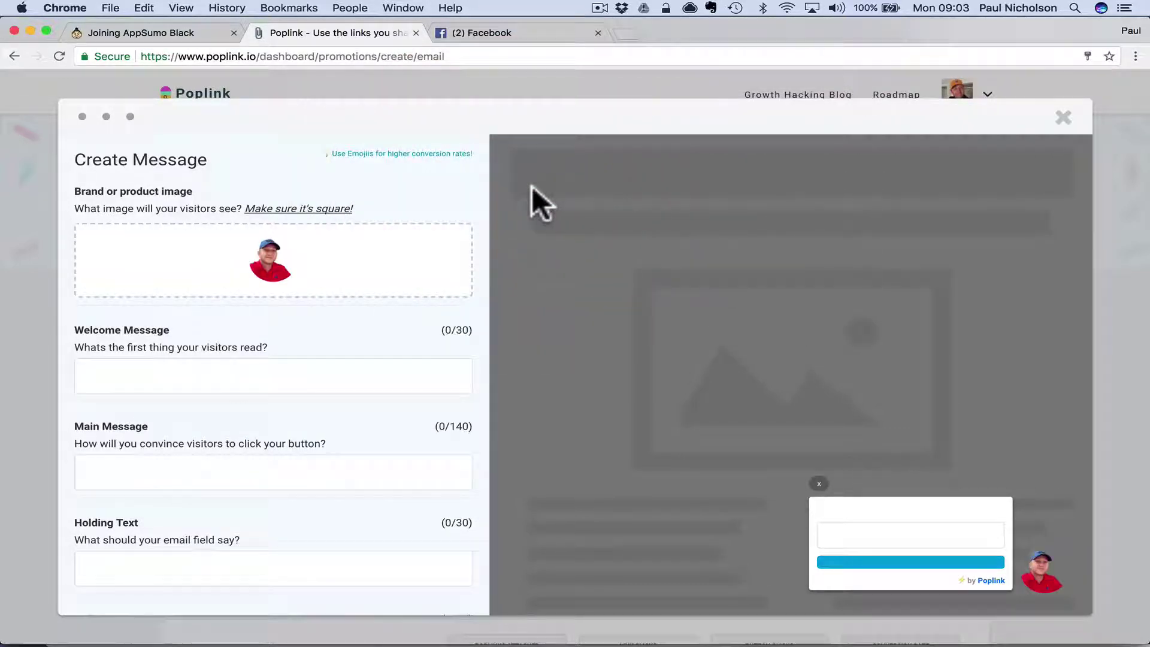
Enter "Join My Email List" as the welcome message and "I don't email often but when I do I hope it's of value to you." as main message
left_click(257, 368)
type("Join My Email List")
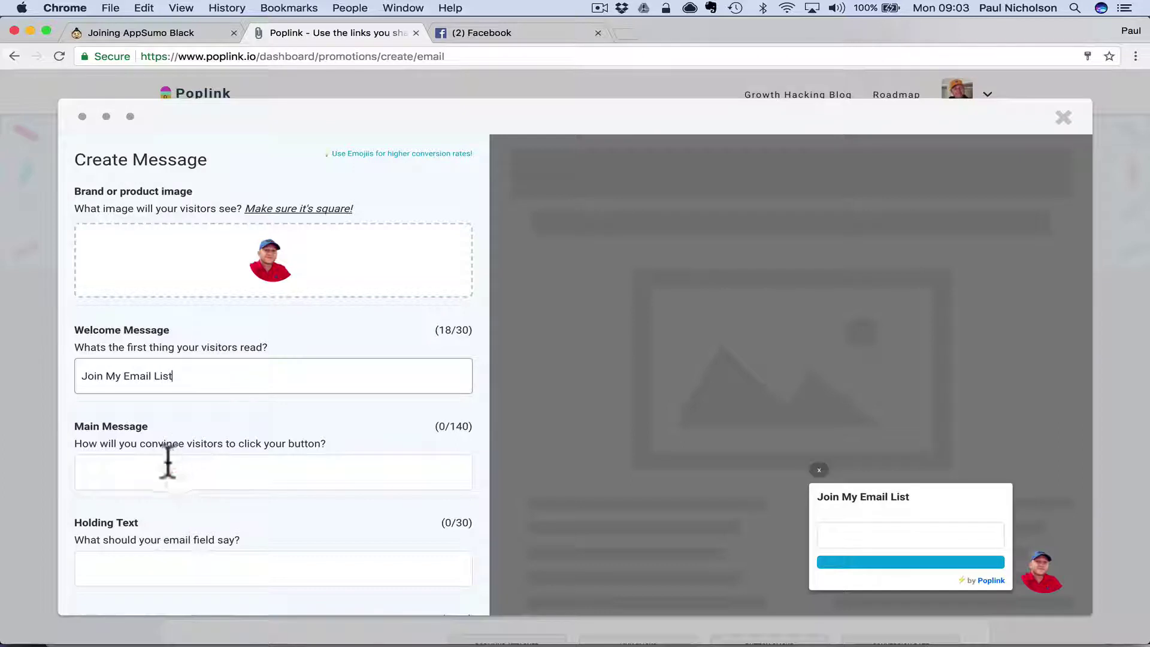
left_click(168, 462)
type("I don't email often but when I d")
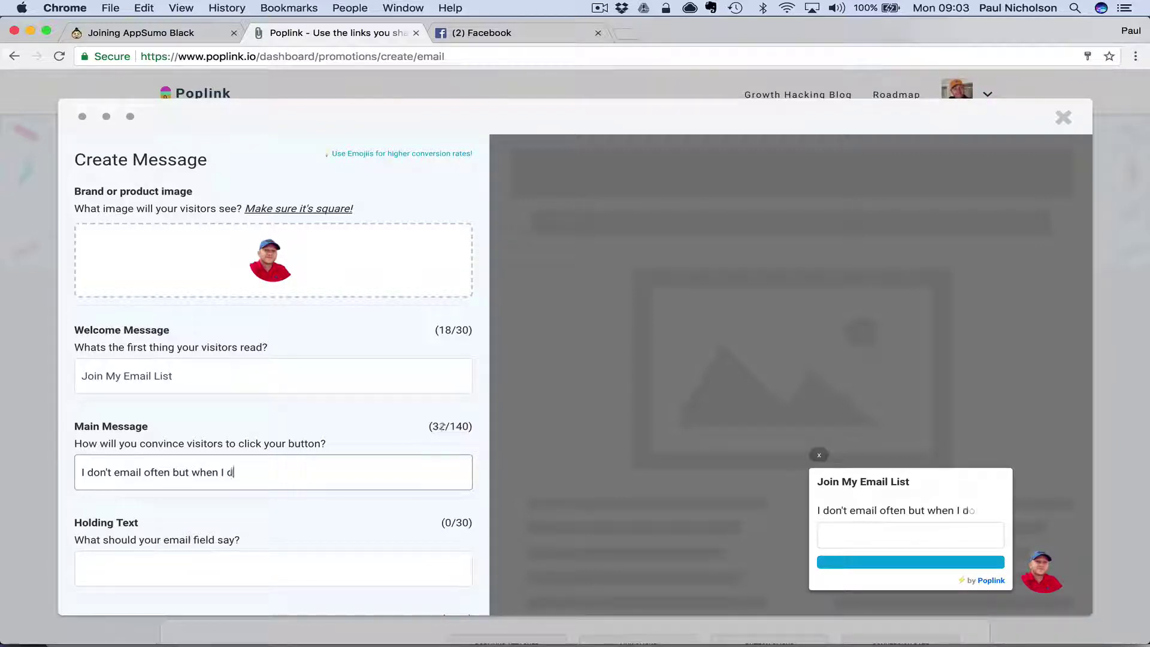
type("o I hope it's of value to you.")
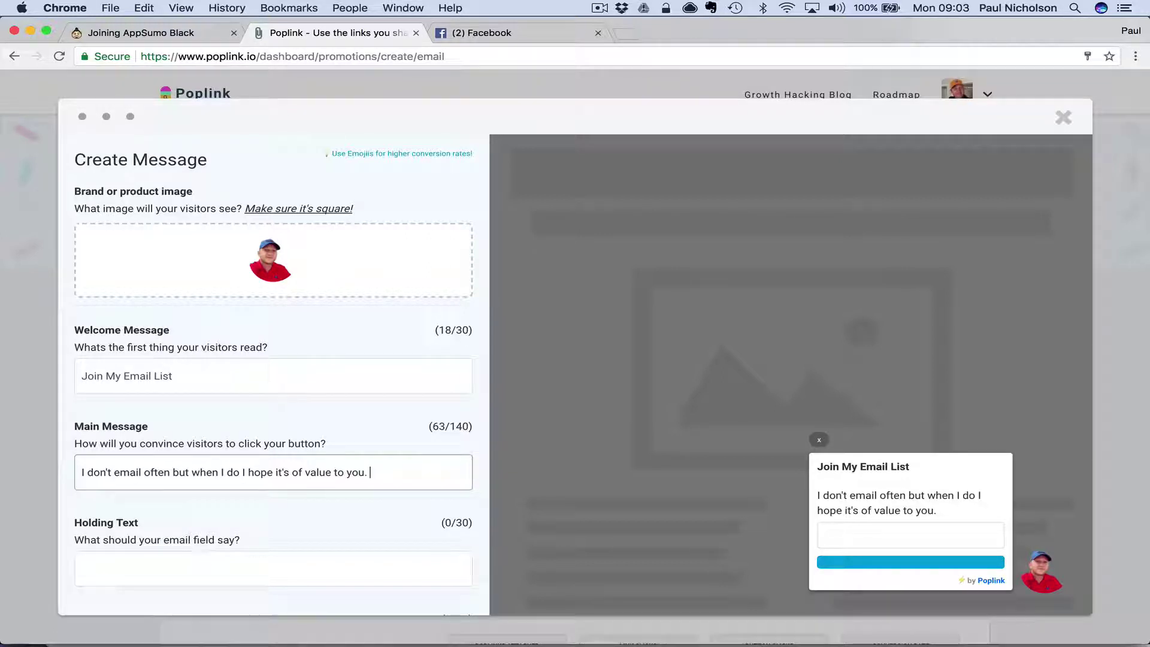
Set the email field's holding text to "email" and the call-to-action button text to "Join My Email List"
scroll(138, 523, "down", 3)
left_click(149, 474)
type("email")
scroll(273, 371, "down", 4)
left_click(130, 431)
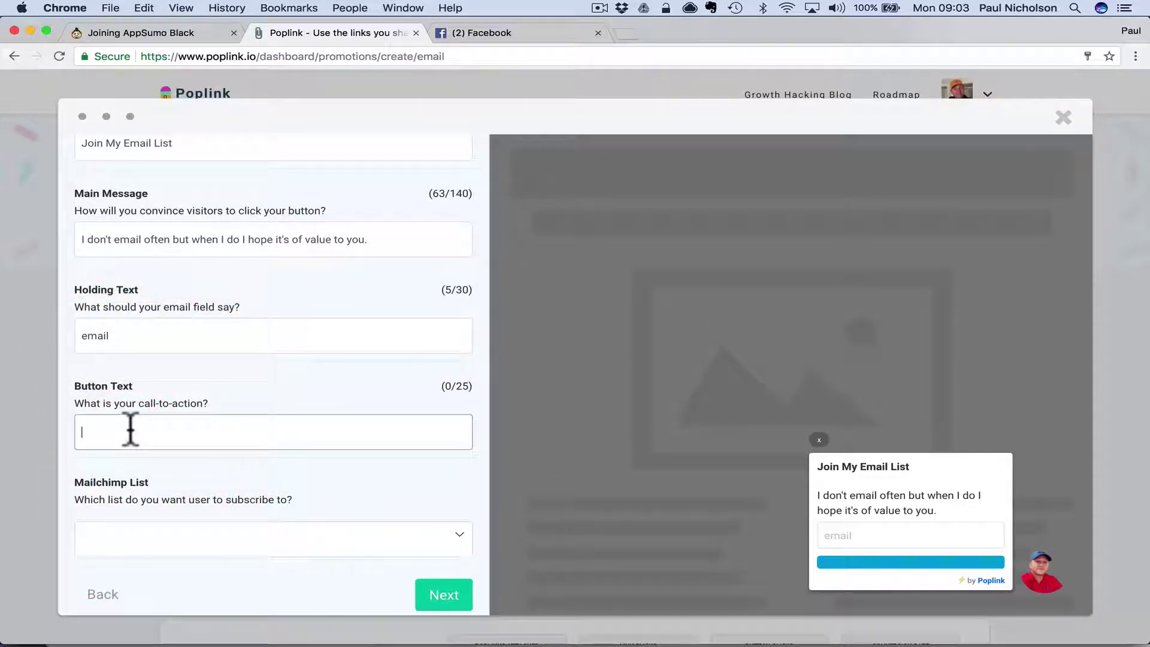
type("Join My Emai")
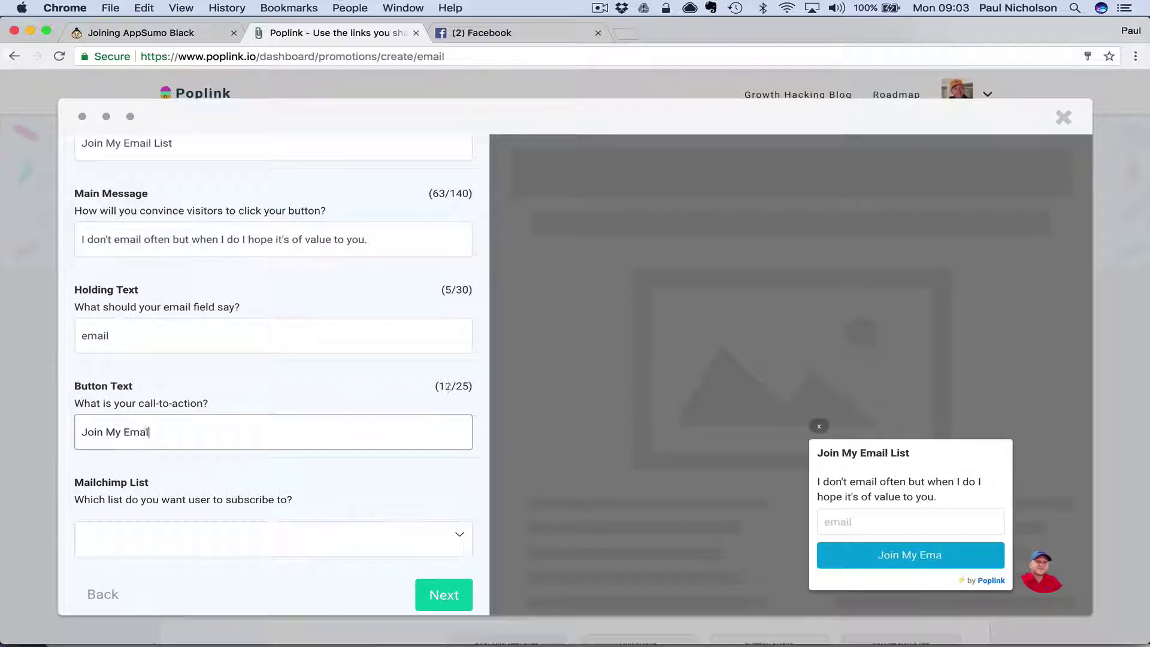
key("BackSpace")
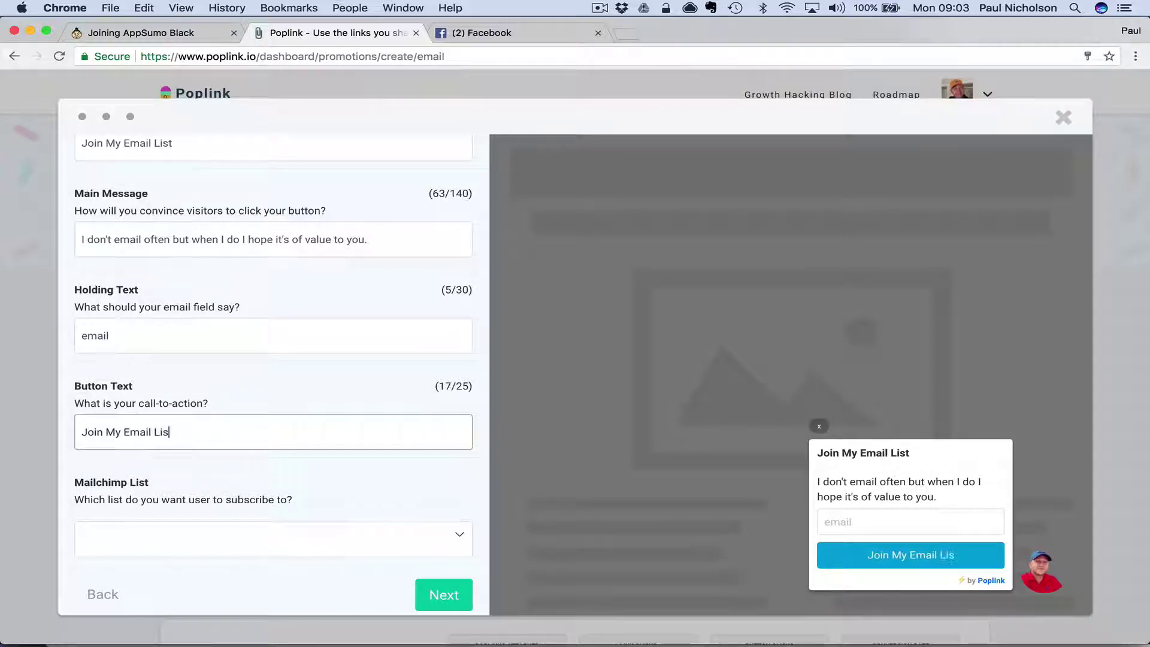
Choose the owner's personally named email list as the Mailchimp list and continue to the popup's appearance settings
scroll(180, 542, "down", 3)
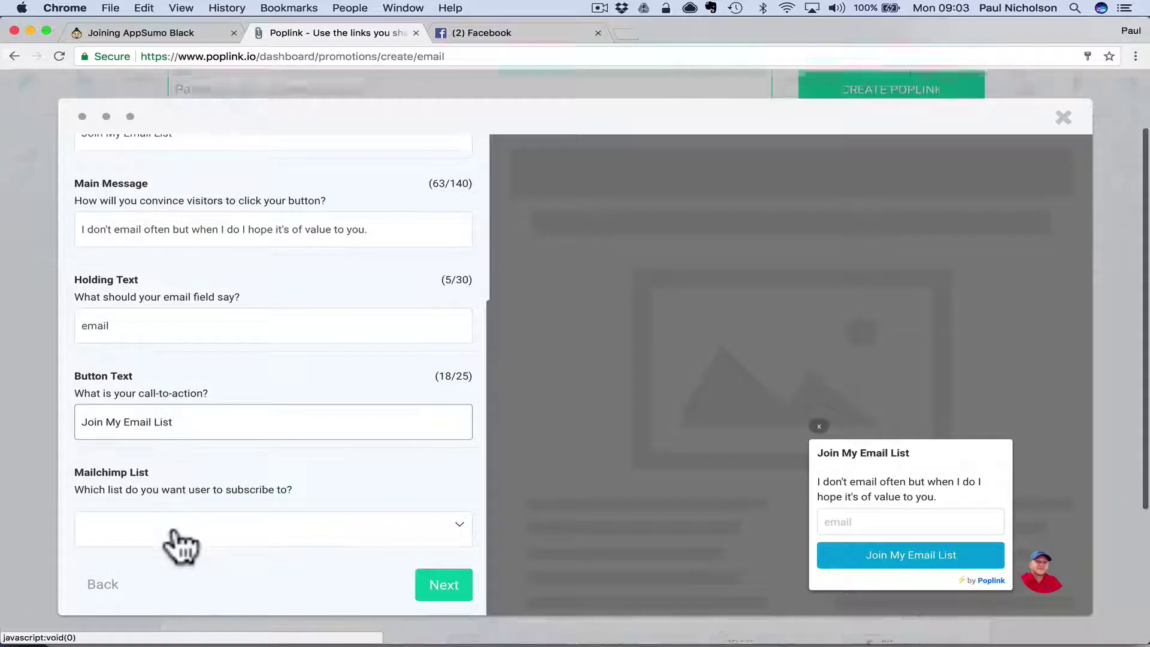
left_click(311, 530)
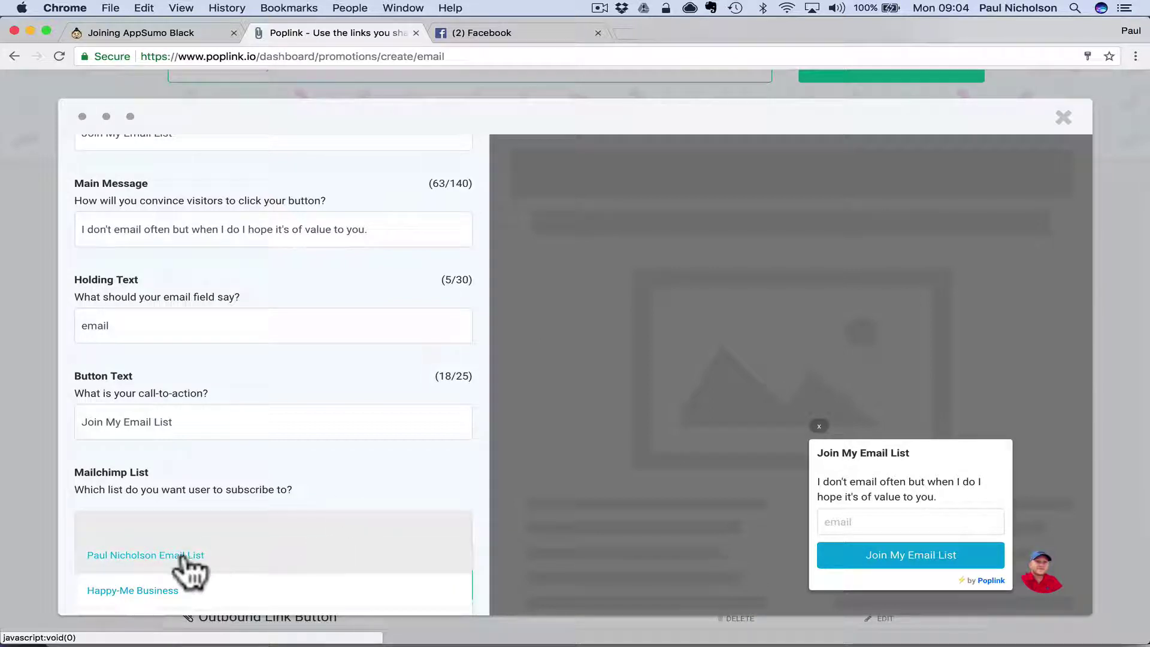
scroll(277, 570, "down", 3)
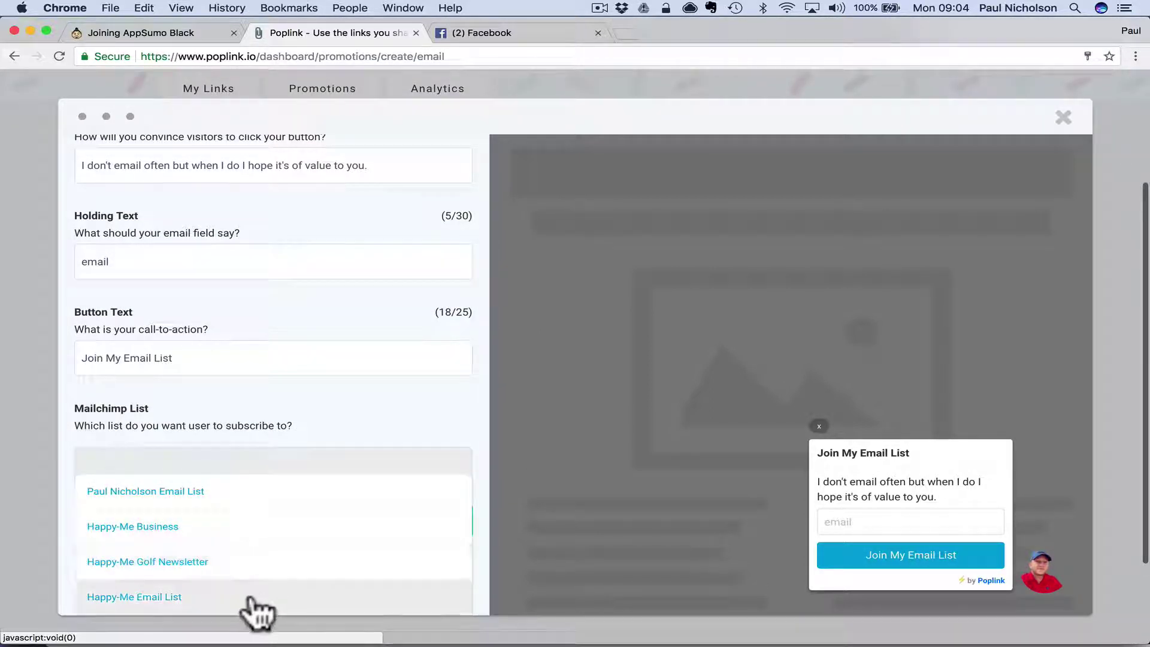
left_click(255, 499)
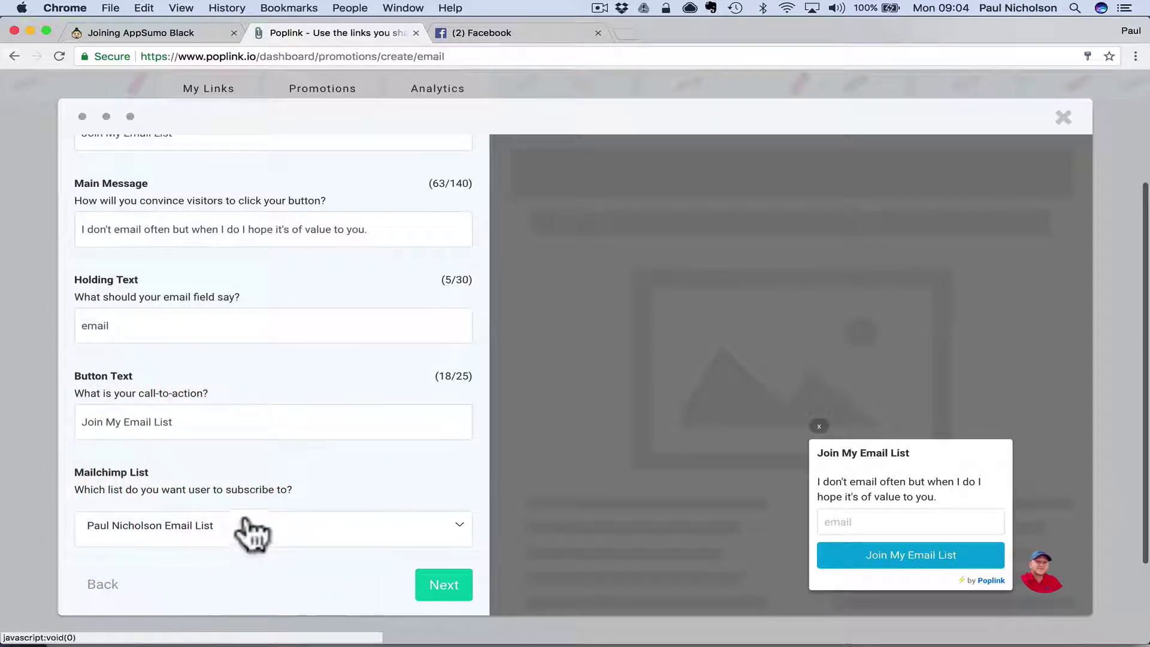
left_click(443, 586)
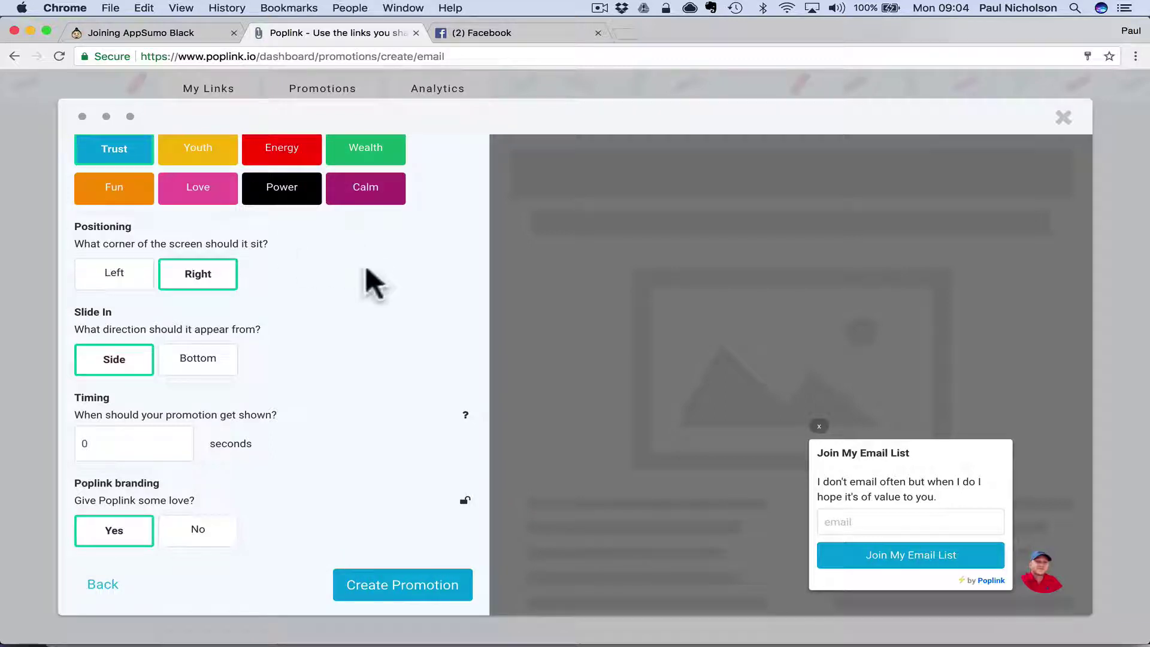
Style the popup with the Energy button color, Left positioning, Bottom slide-in and a 5-second timing
scroll(367, 290, "up", 2)
scroll(377, 299, "down", 1)
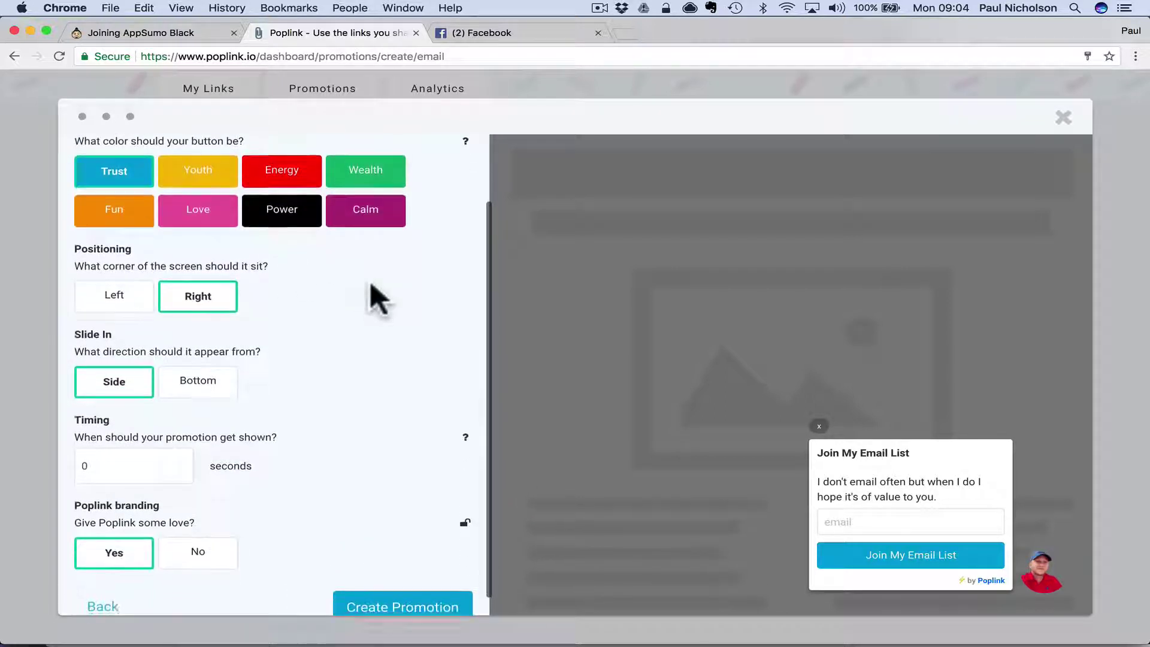
left_click(302, 173)
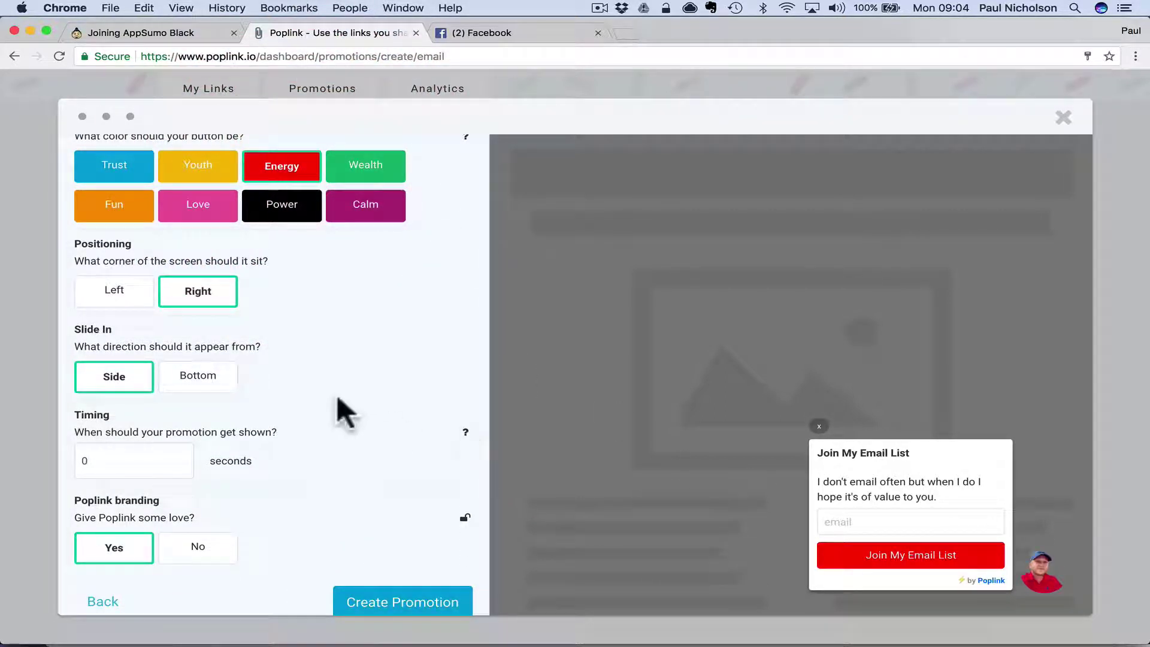
left_click(115, 291)
left_click(194, 379)
double_click(91, 461)
type("5")
Try the popup without Poplink branding, set branding back to Yes and create the promotion
scroll(210, 479, "down", 1)
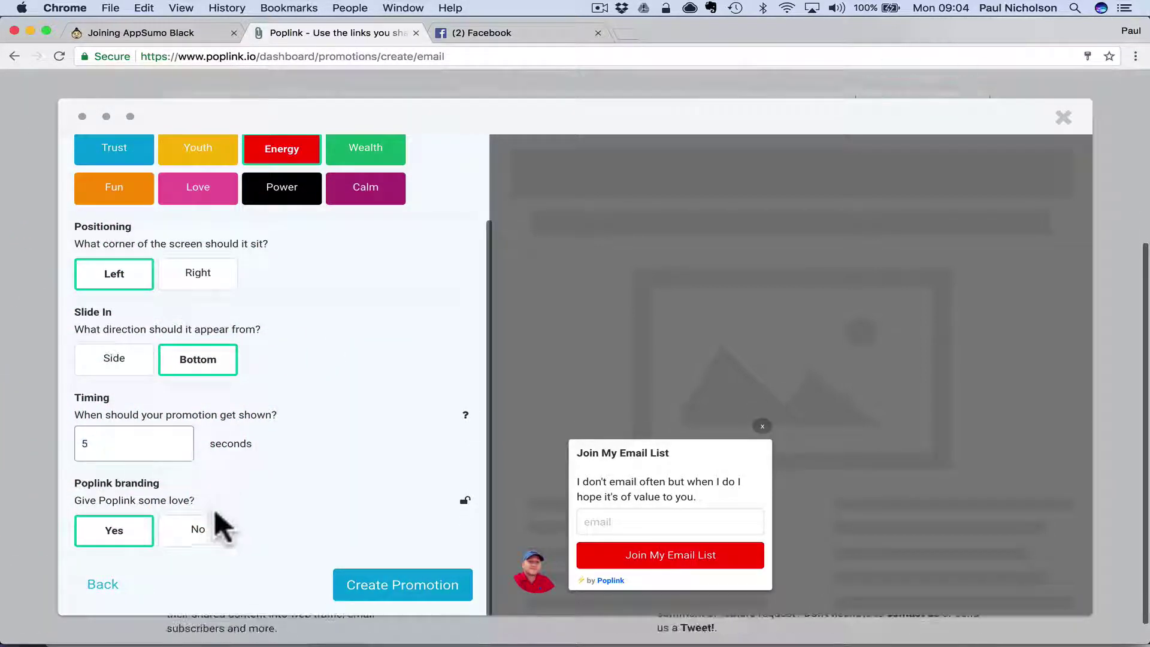
left_click(198, 530)
left_click(120, 528)
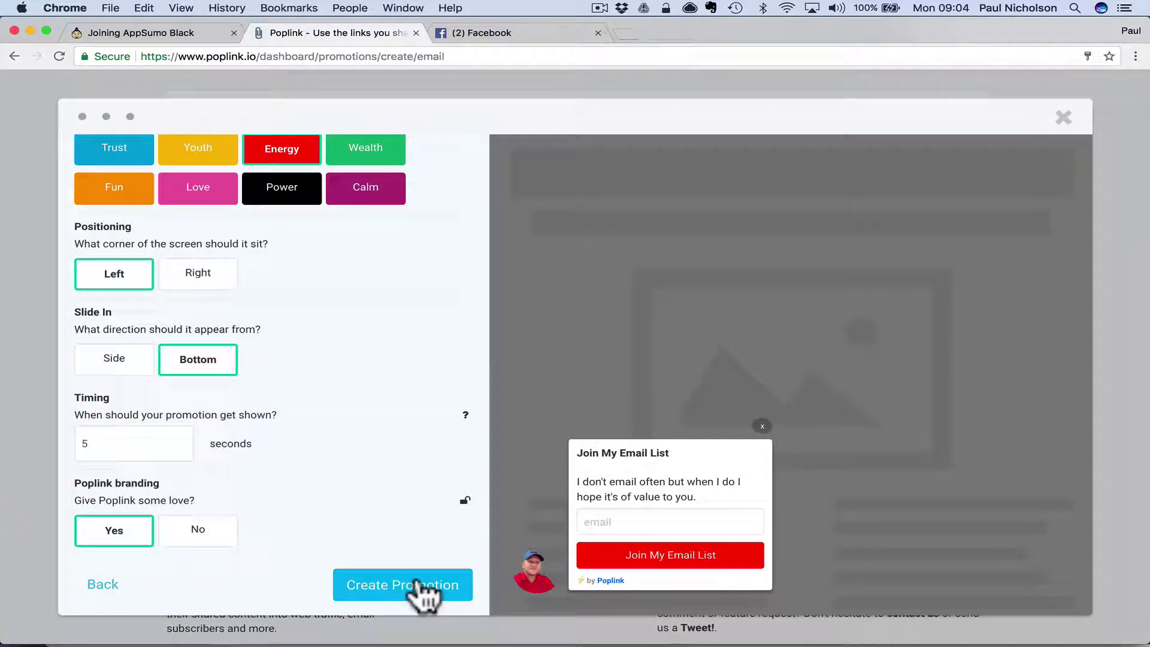
left_click(419, 583)
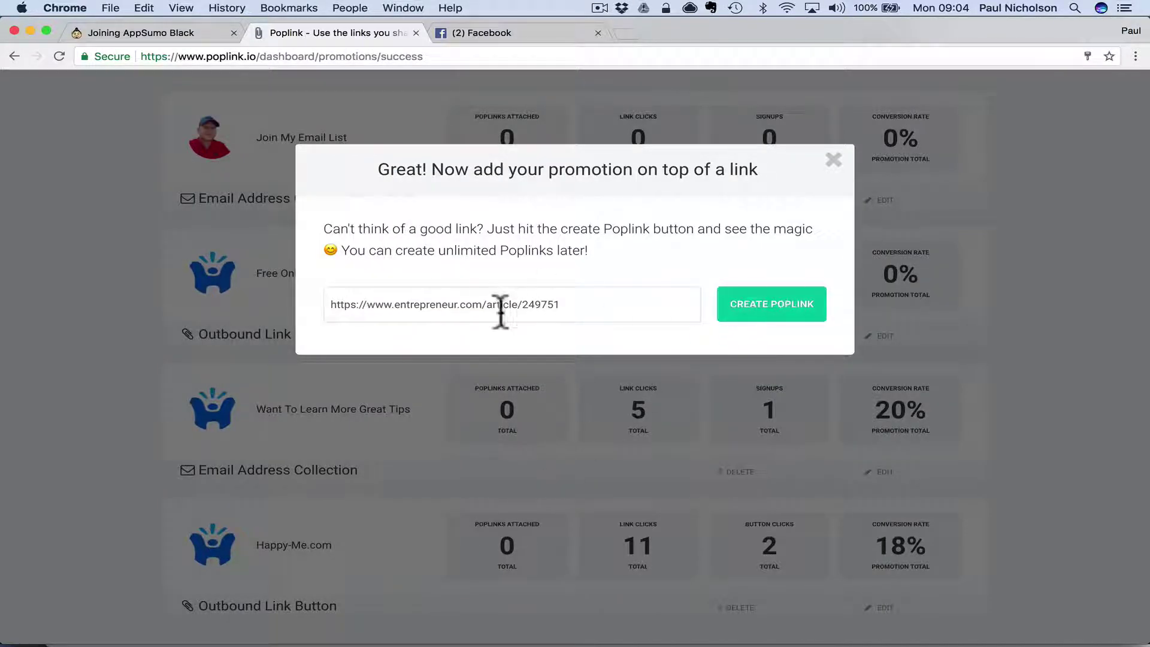
triple_click(566, 299)
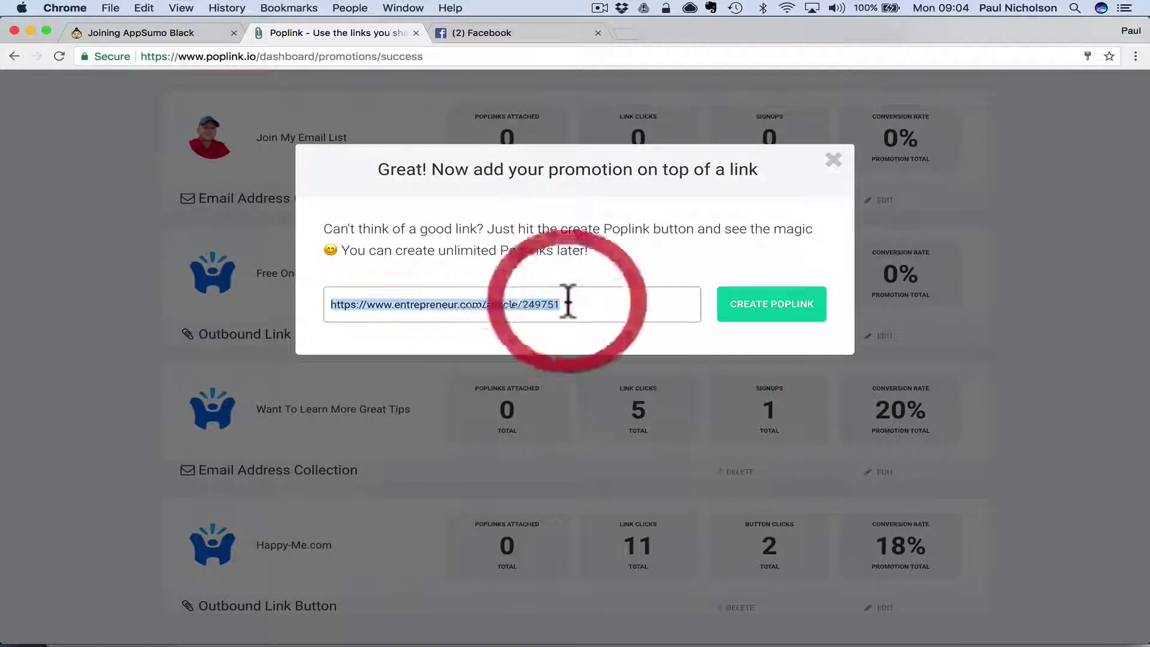
right_click(566, 298)
left_click(520, 295)
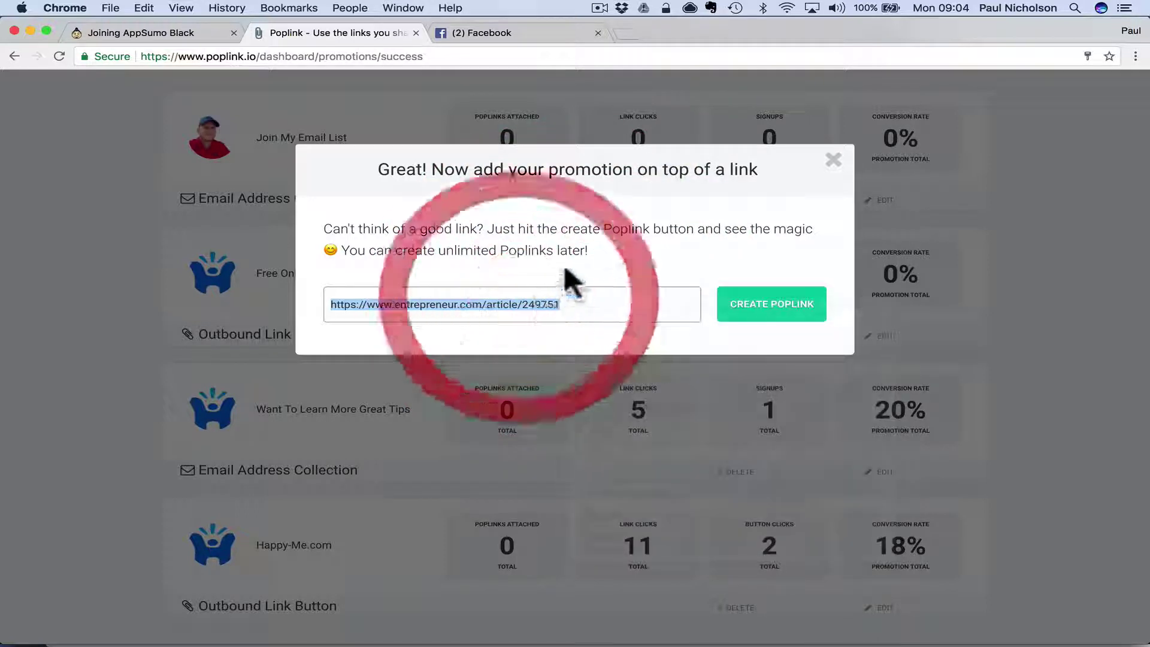
left_click(768, 315)
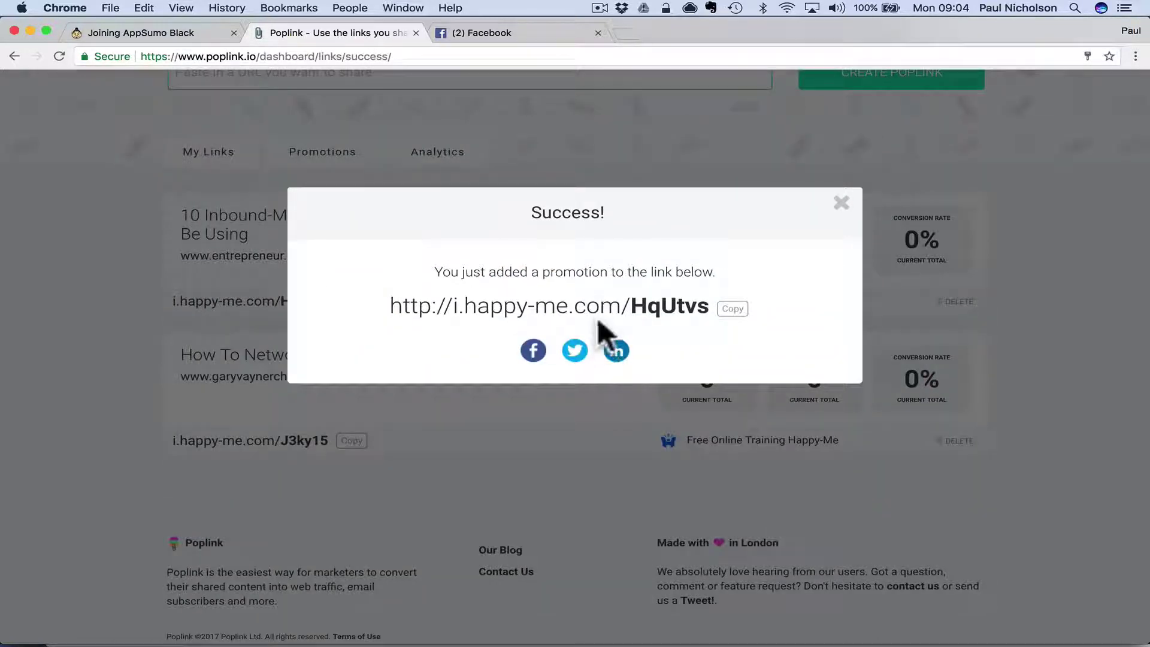
triple_click(606, 304)
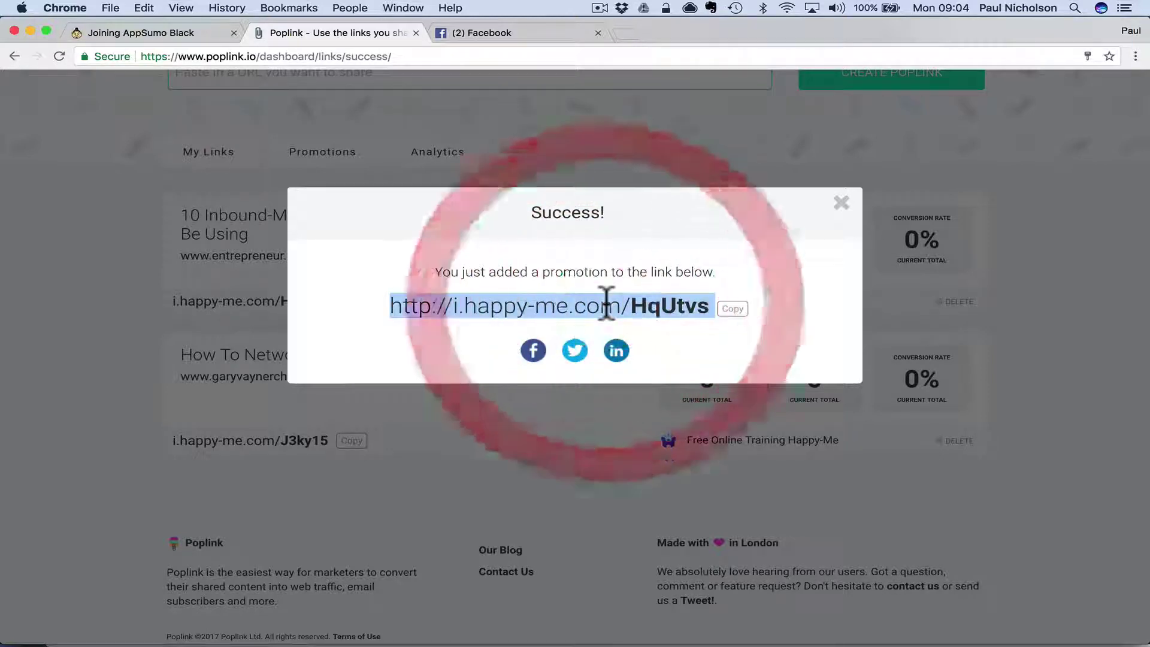
right_click(606, 304)
left_click(632, 334)
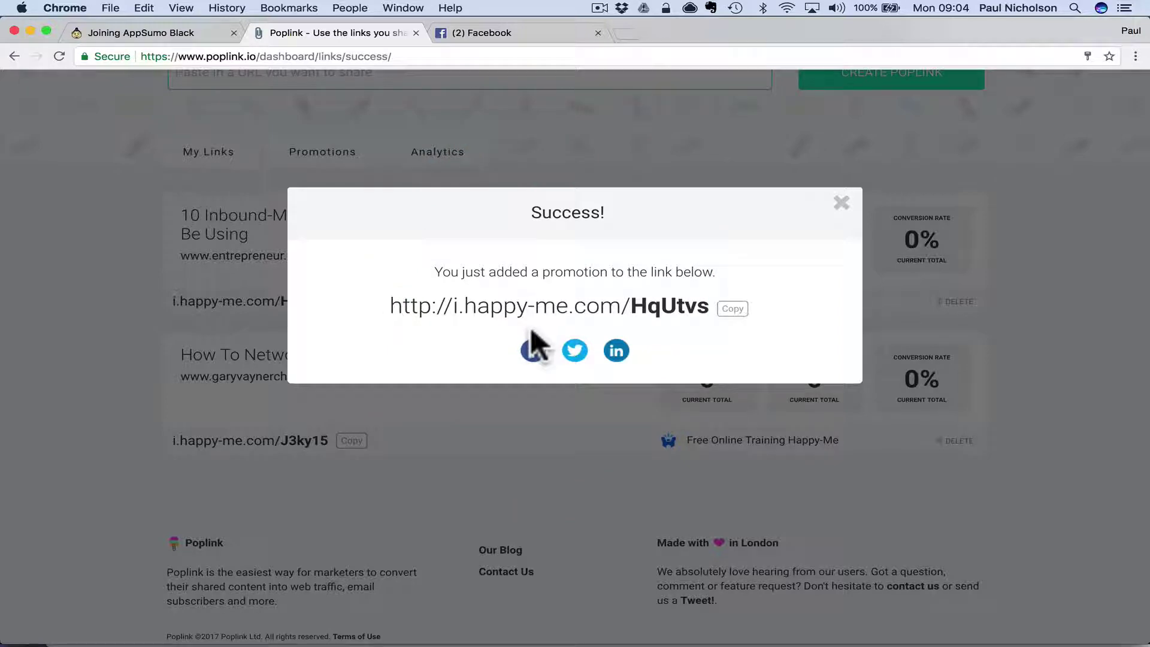
left_click(839, 203)
scroll(418, 257, "up", 3)
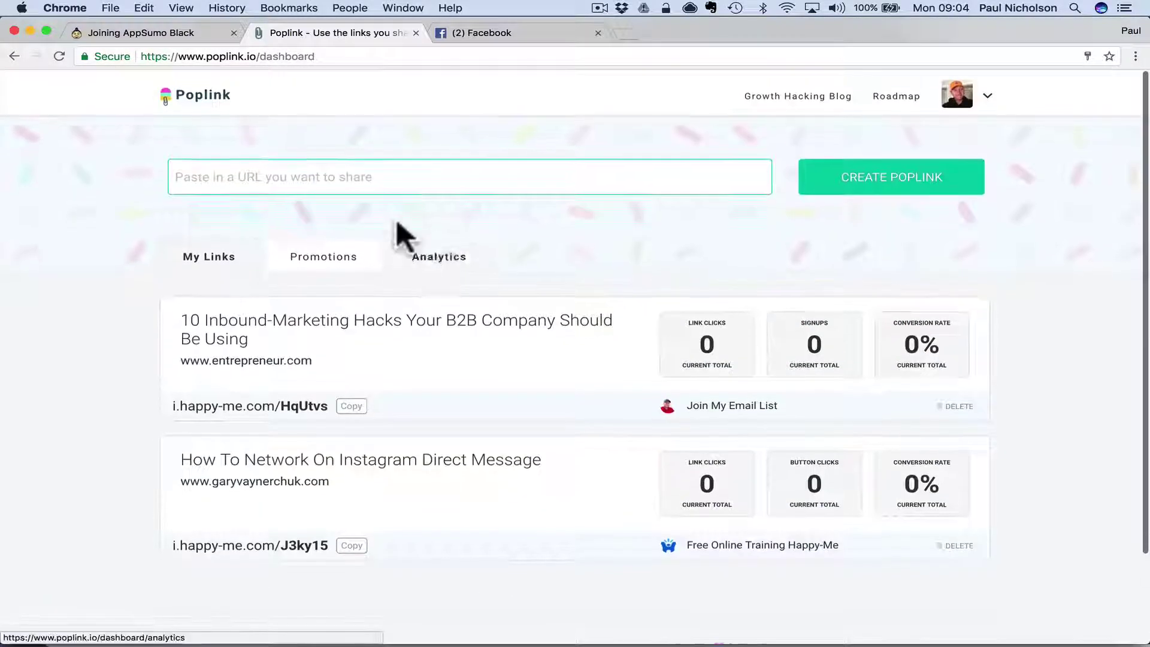
Switch to Facebook, open Goalcast's "Denzel Washington: I Had a 1.7 GPA" article from the news feed and copy its URL
left_click(354, 183)
left_click(491, 34)
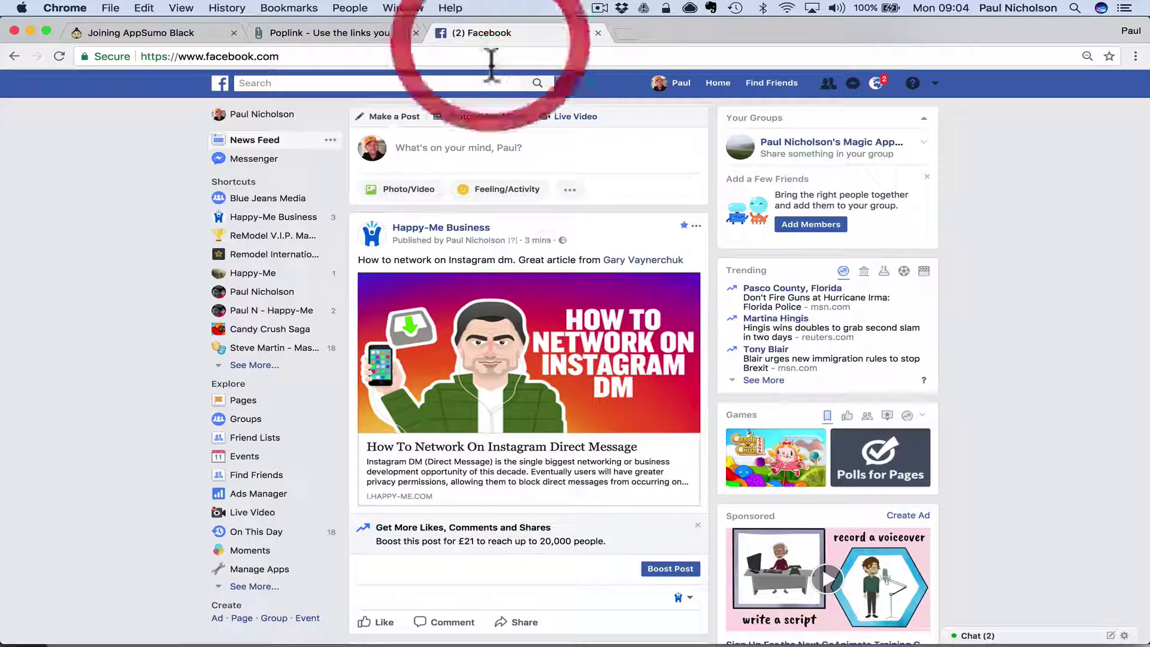
scroll(541, 207, "down", 4)
scroll(542, 206, "down", 5)
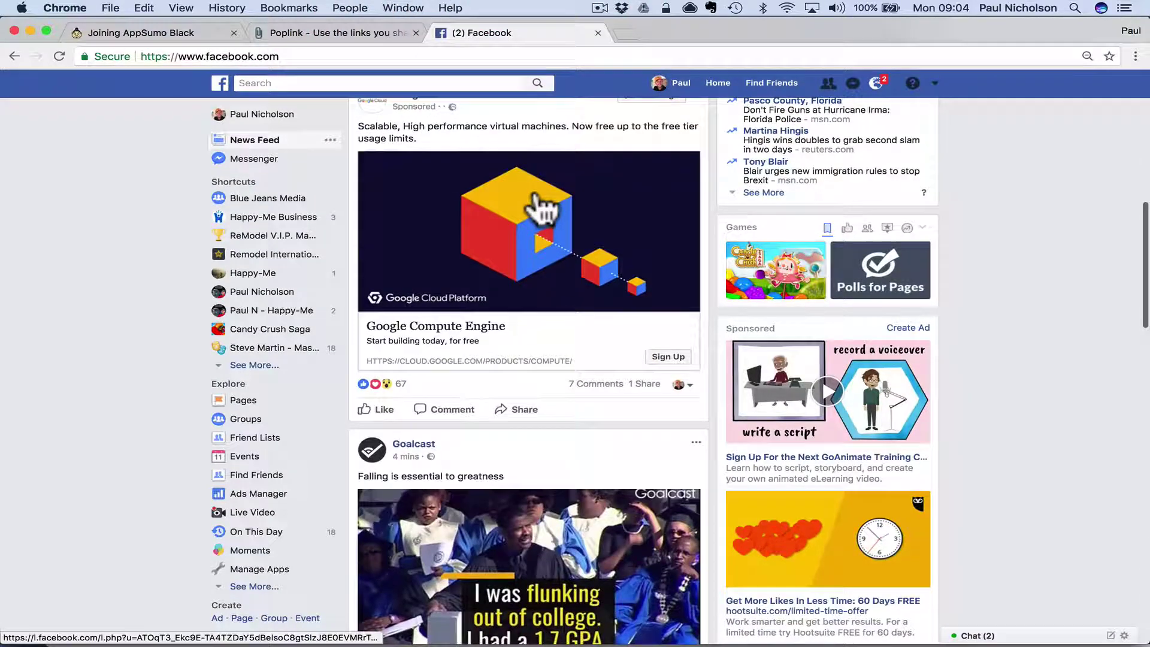
scroll(542, 206, "up", 2)
scroll(542, 207, "down", 5)
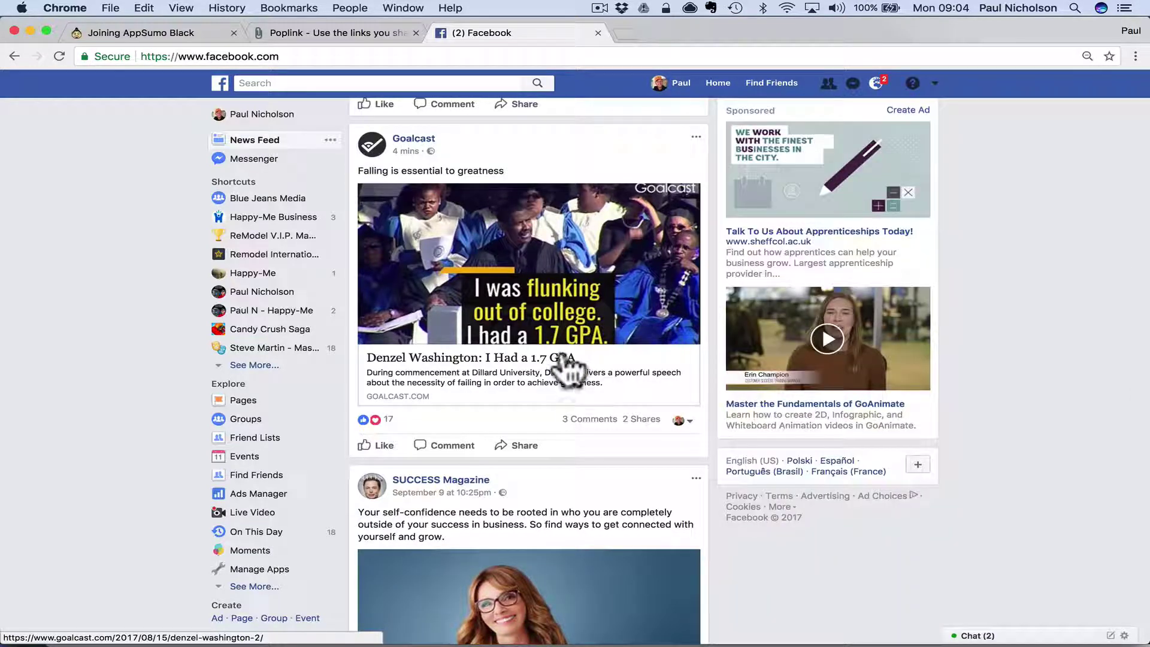
left_click(557, 361)
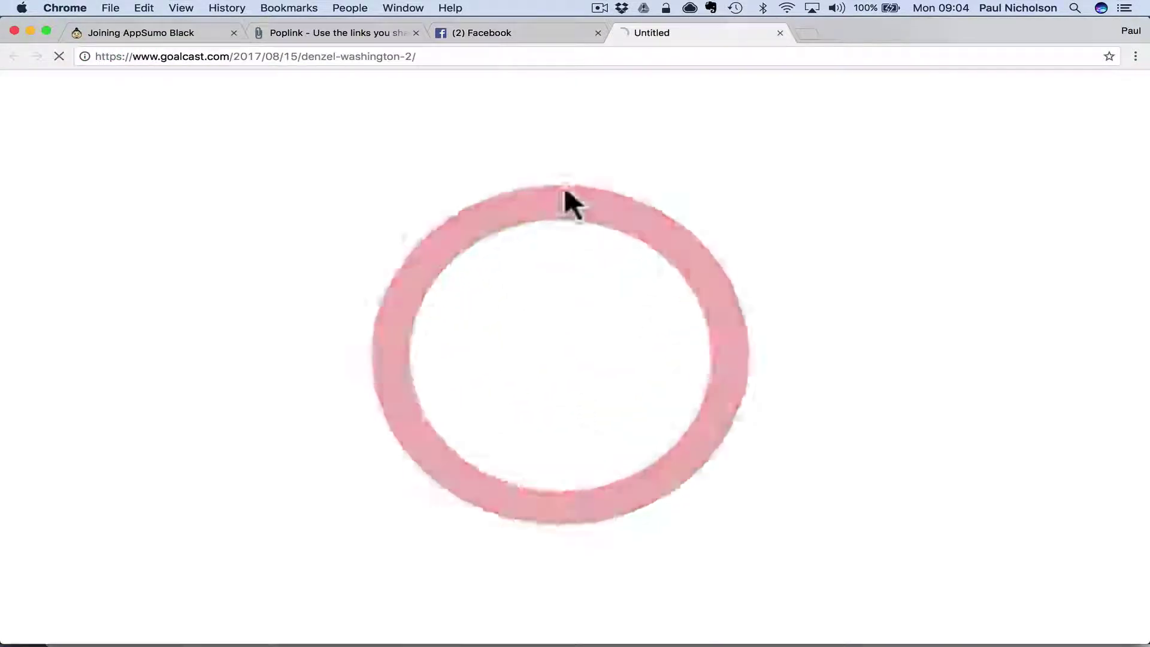
right_click(509, 56)
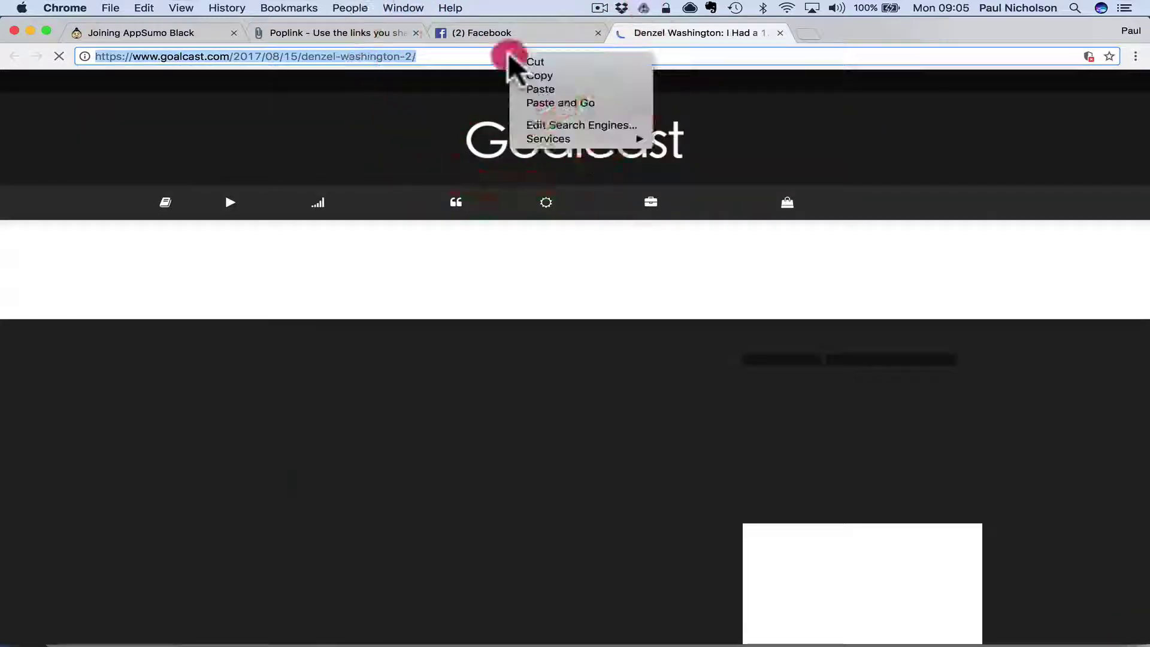
left_click(530, 73)
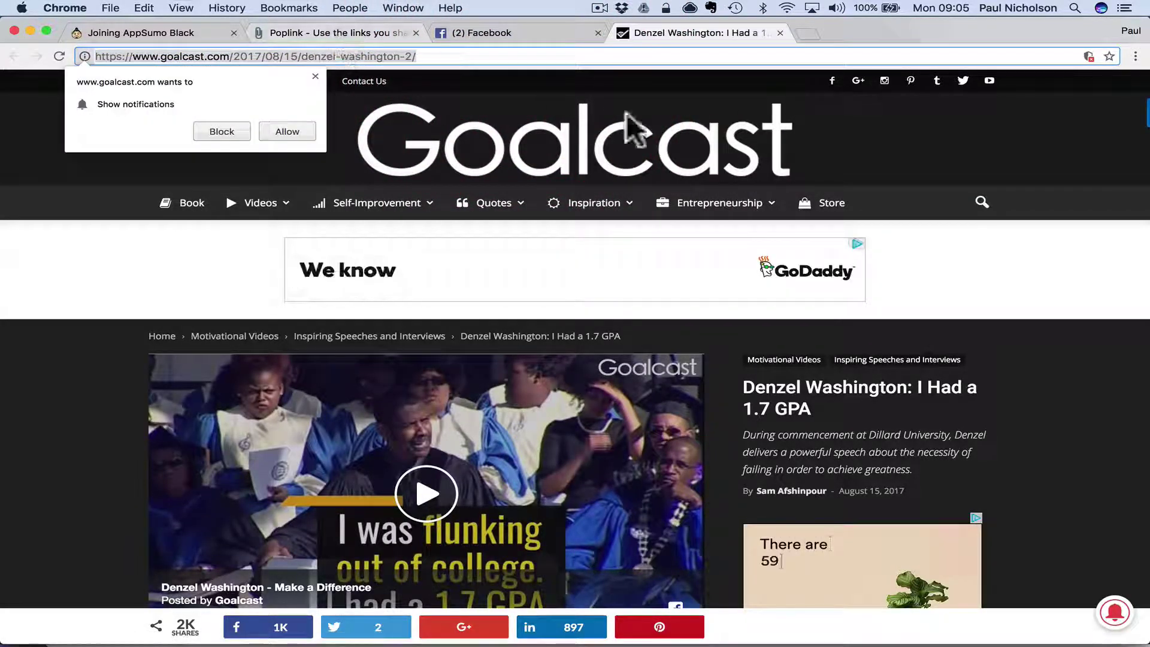
Create a Poplink for the copied Goalcast article URL using the Join My Email List promotion and the i.happy-me.com domain
left_click(315, 76)
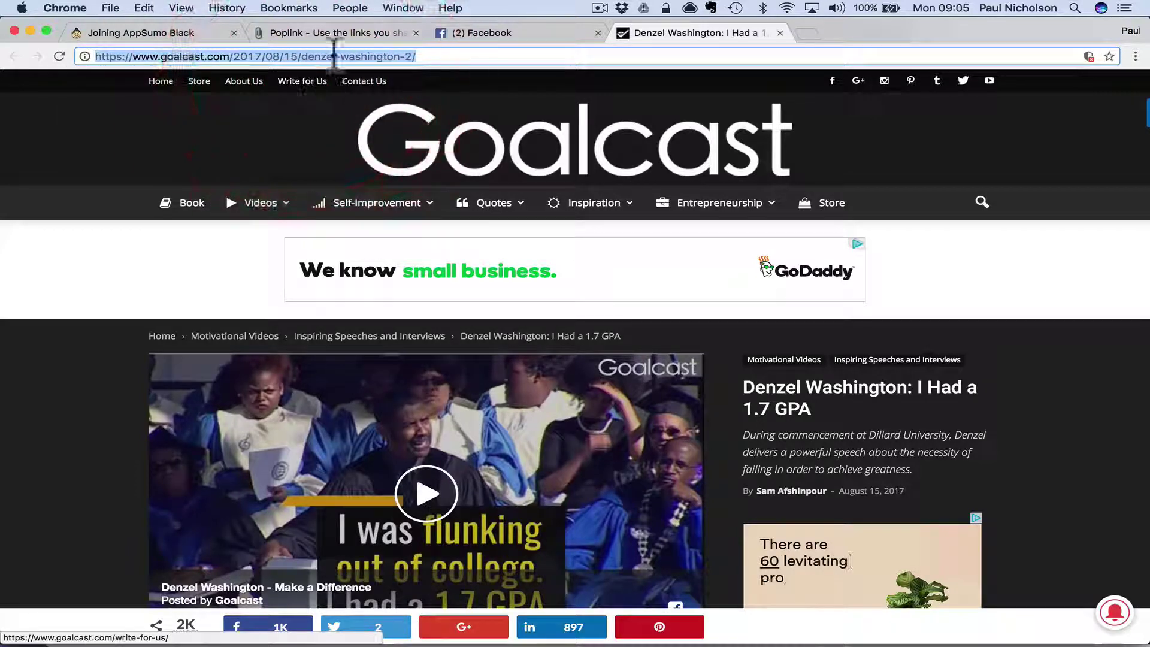
left_click(349, 33)
left_click(311, 174)
key("super+v")
left_click(806, 187)
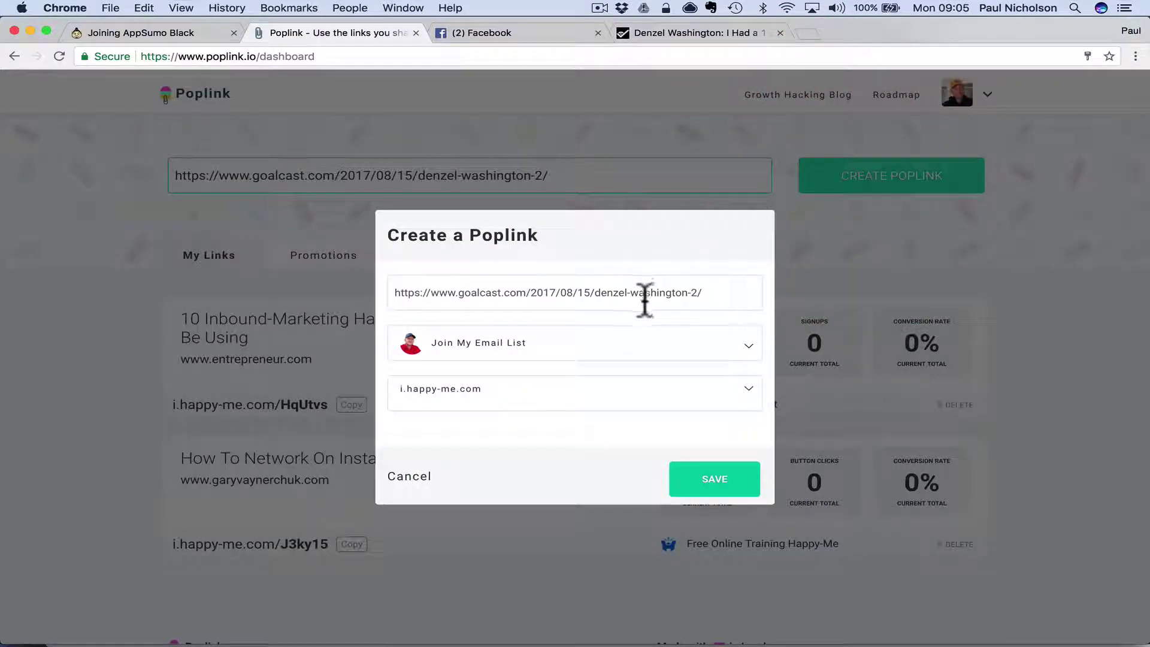
left_click(652, 33)
left_click(319, 35)
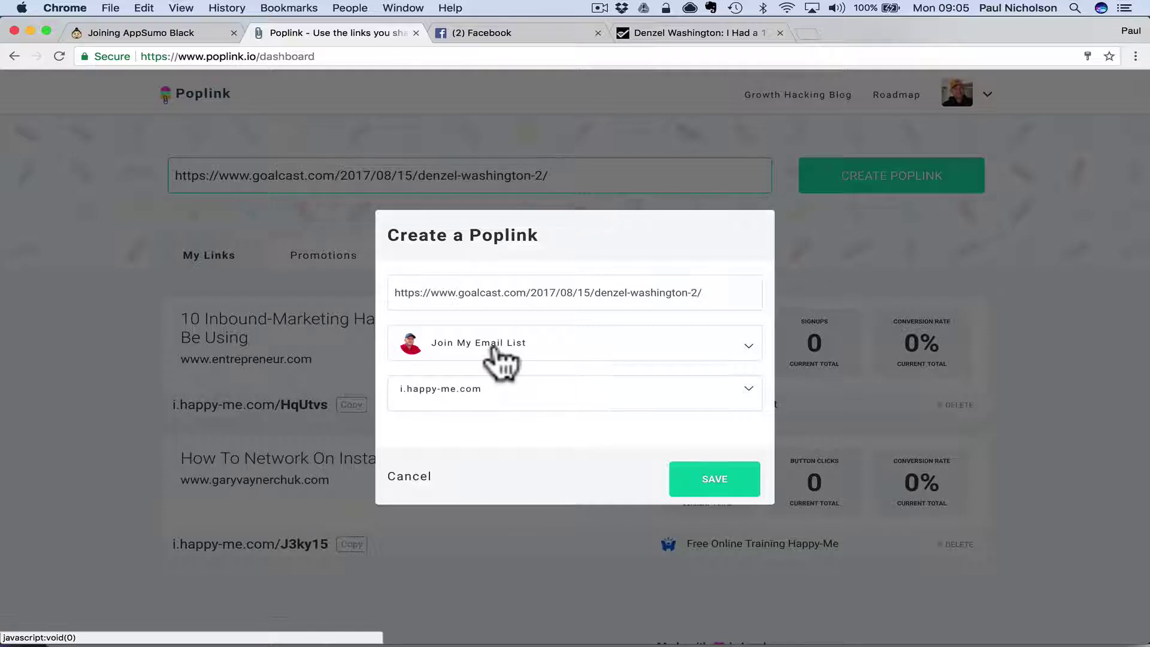
left_click(500, 352)
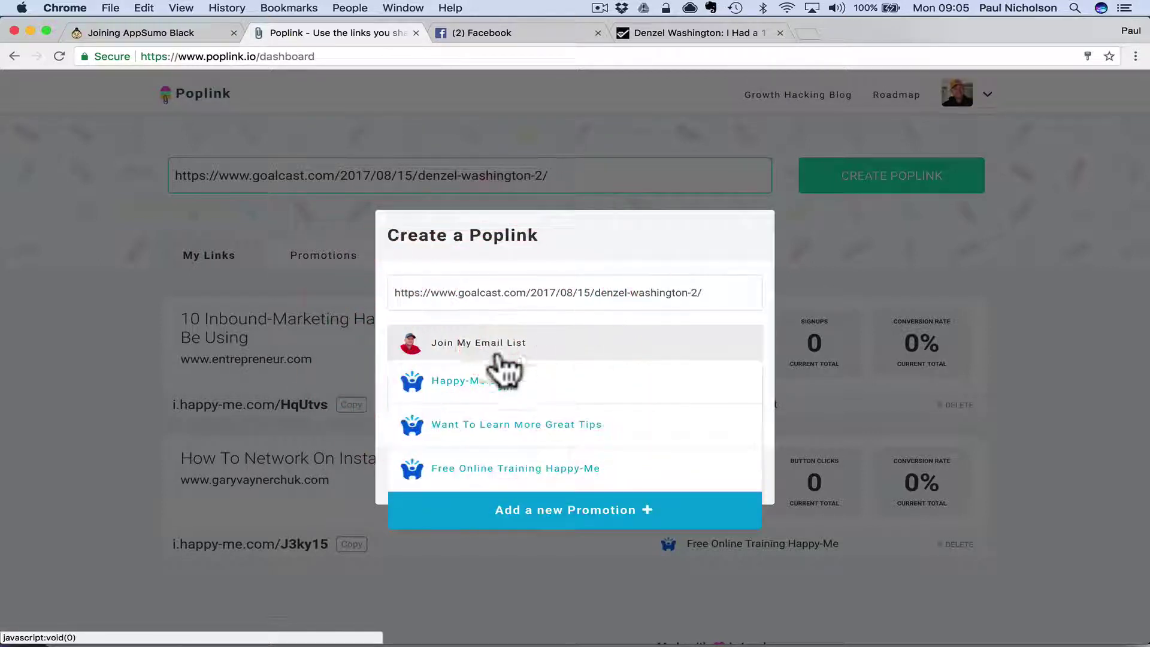
left_click(515, 345)
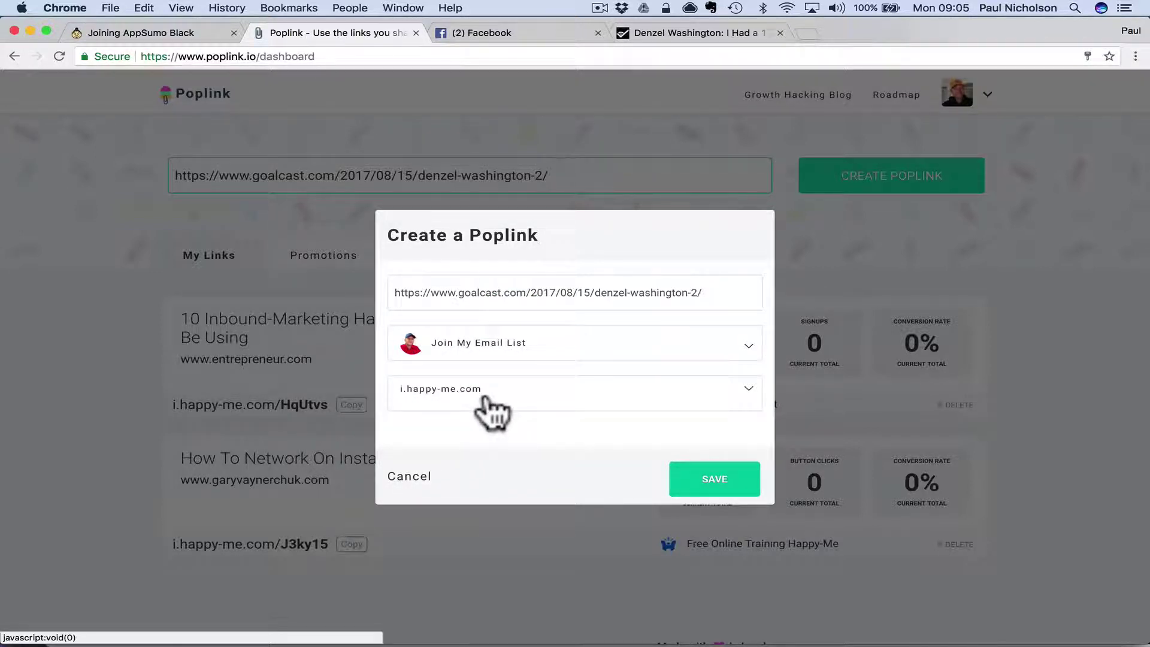
left_click(723, 486)
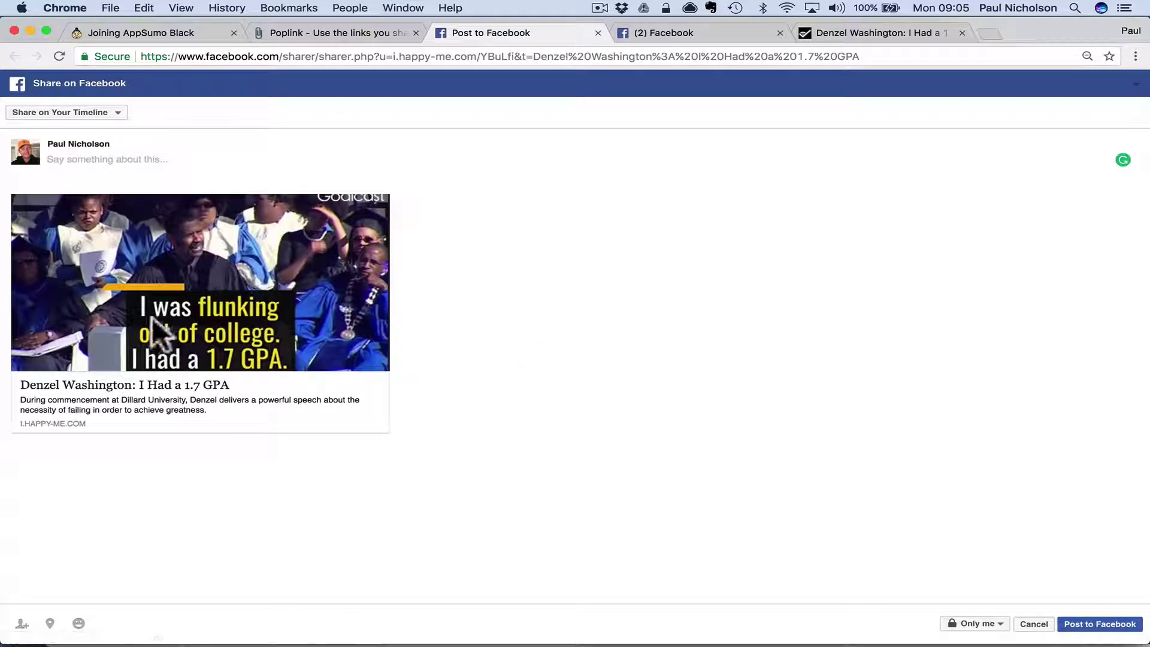
Post the new Poplink to the managed Facebook page bearing the account holder's full name, with the message "Keep going not everyone is brilliant at school."
left_click(118, 112)
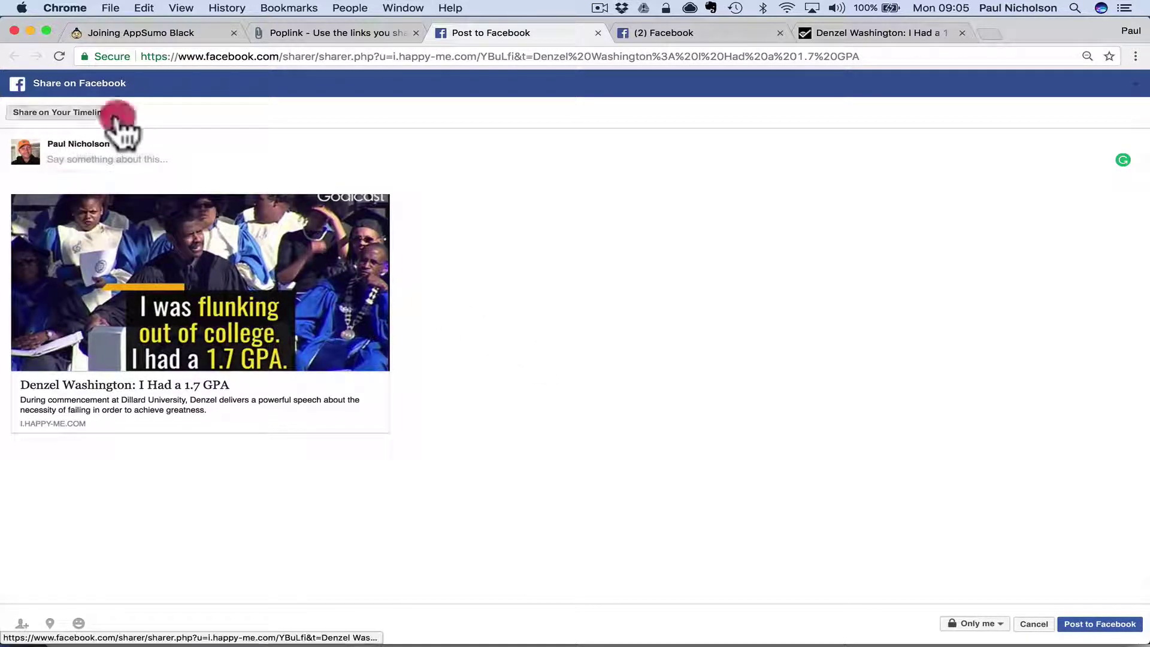
left_click(122, 190)
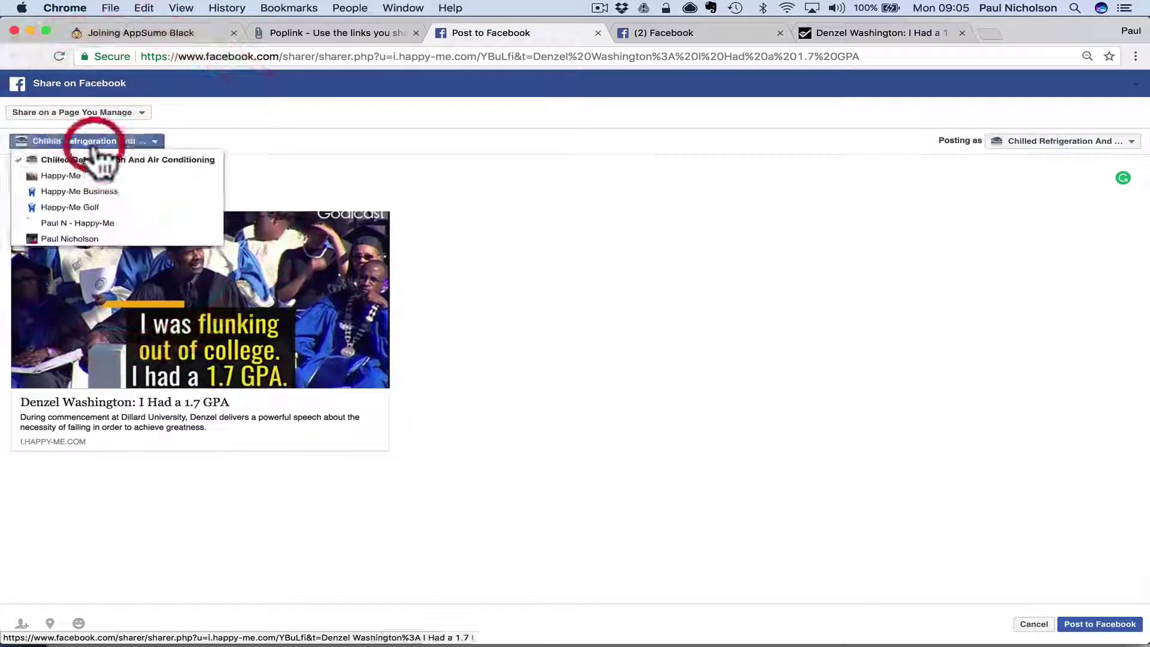
left_click(90, 238)
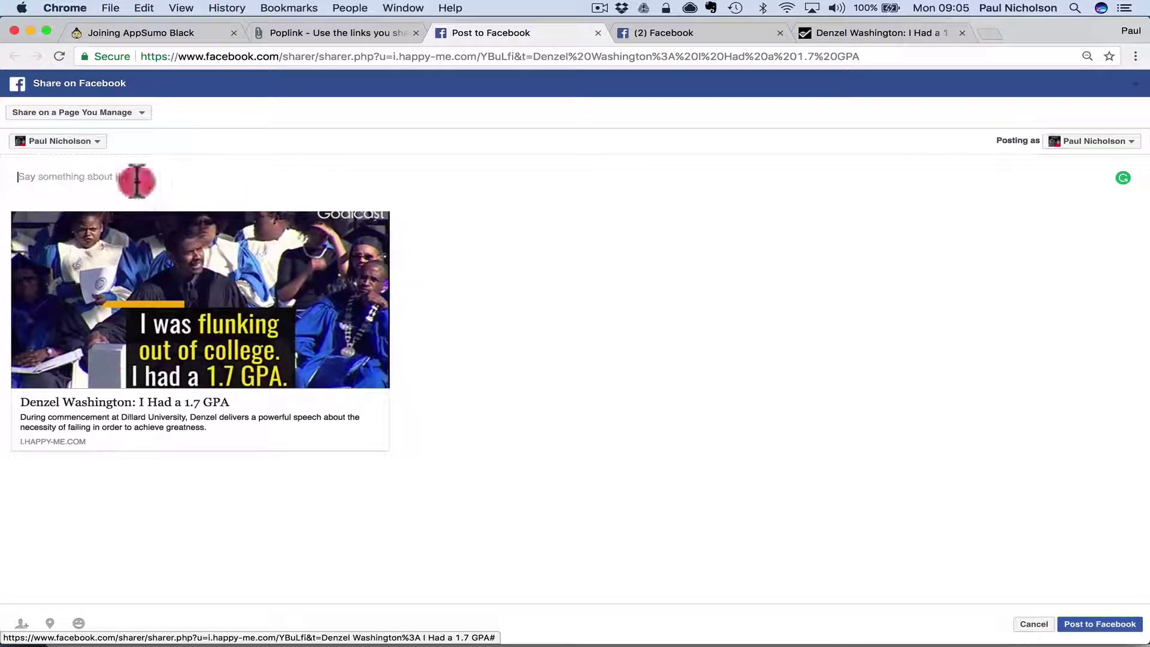
left_click(155, 181)
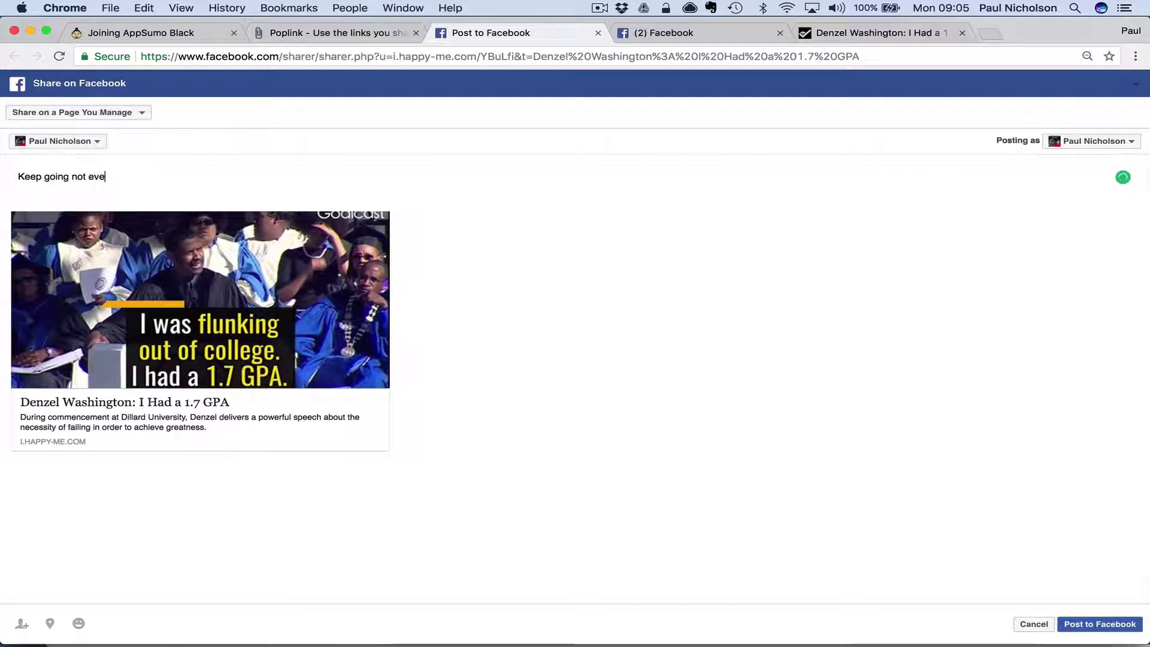
type("Keep going not everyone is brill")
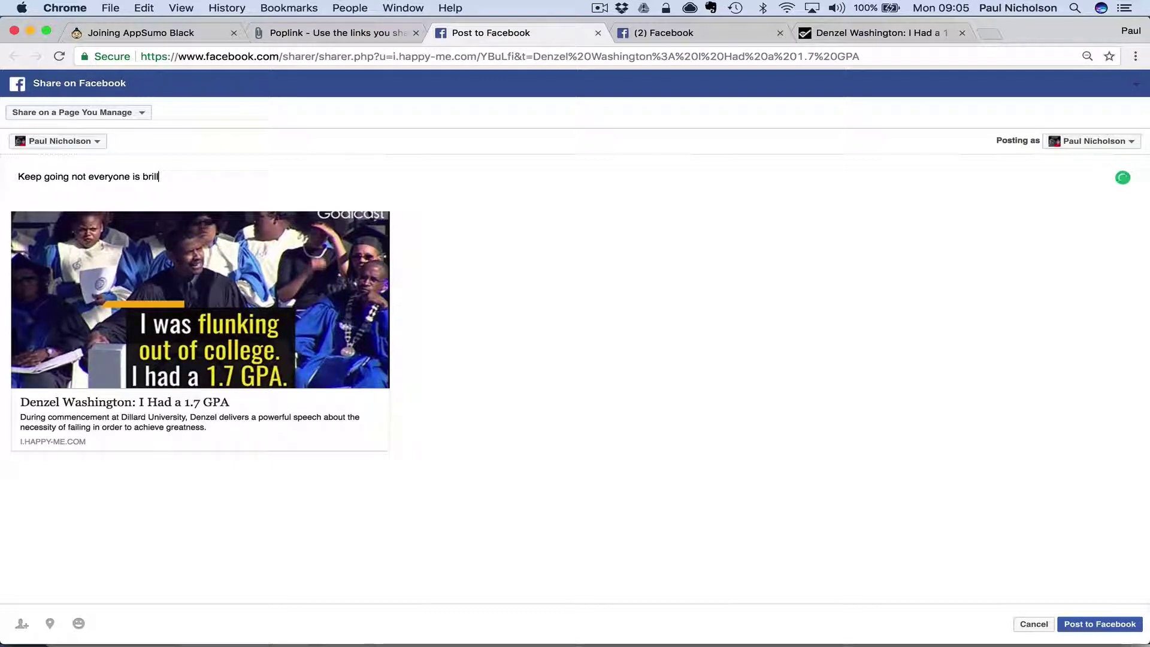
type("iant at school.")
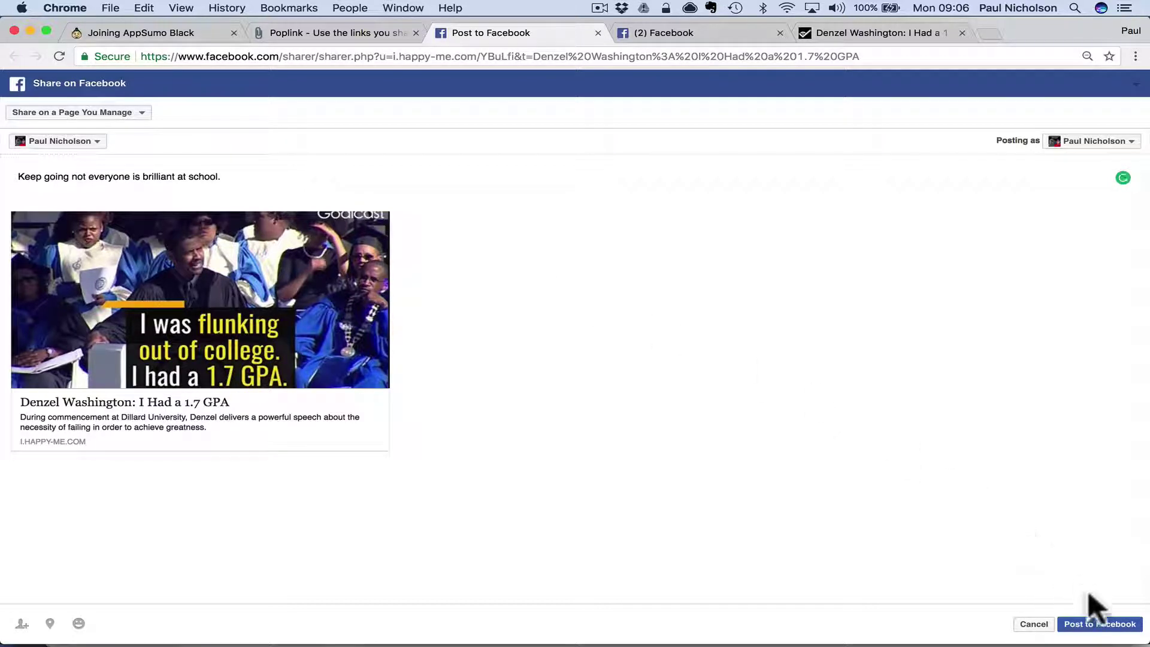
left_click(1090, 626)
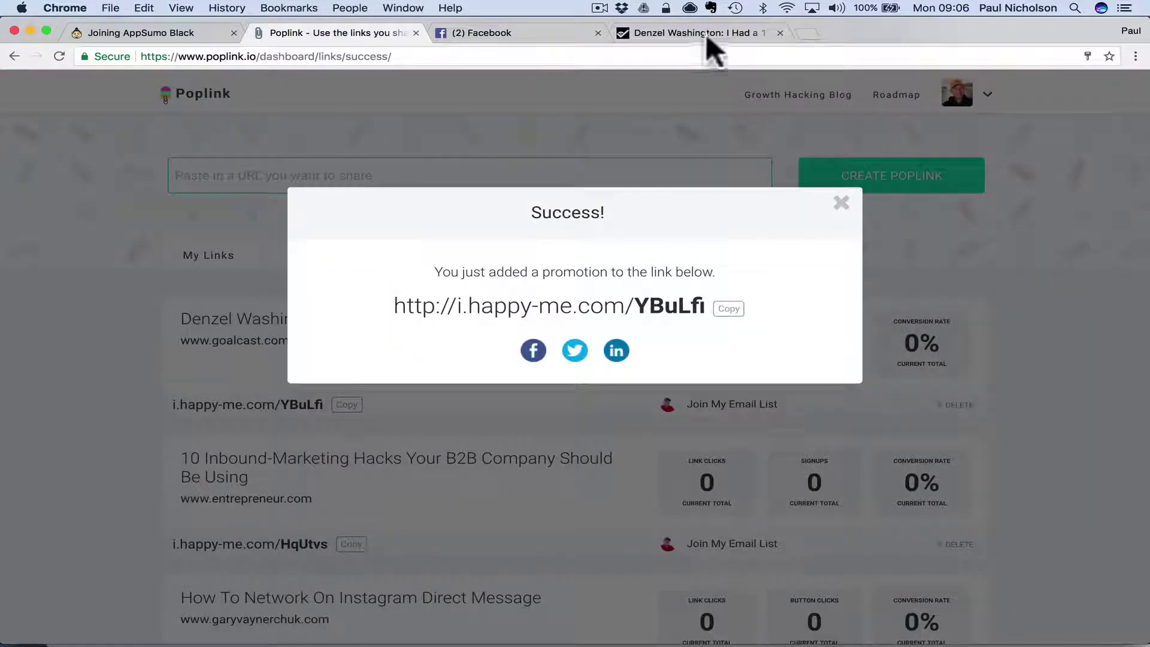
Switch to the Facebook news feed, reload it and look through it for the shared Denzel Washington post
left_click(512, 34)
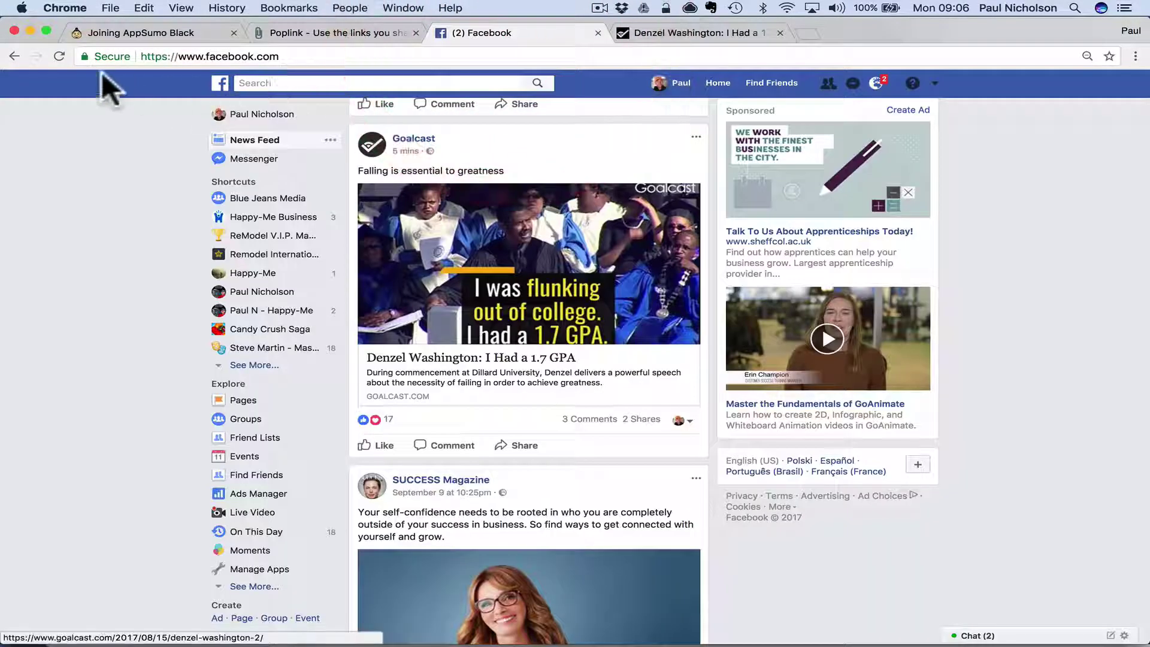
left_click(55, 57)
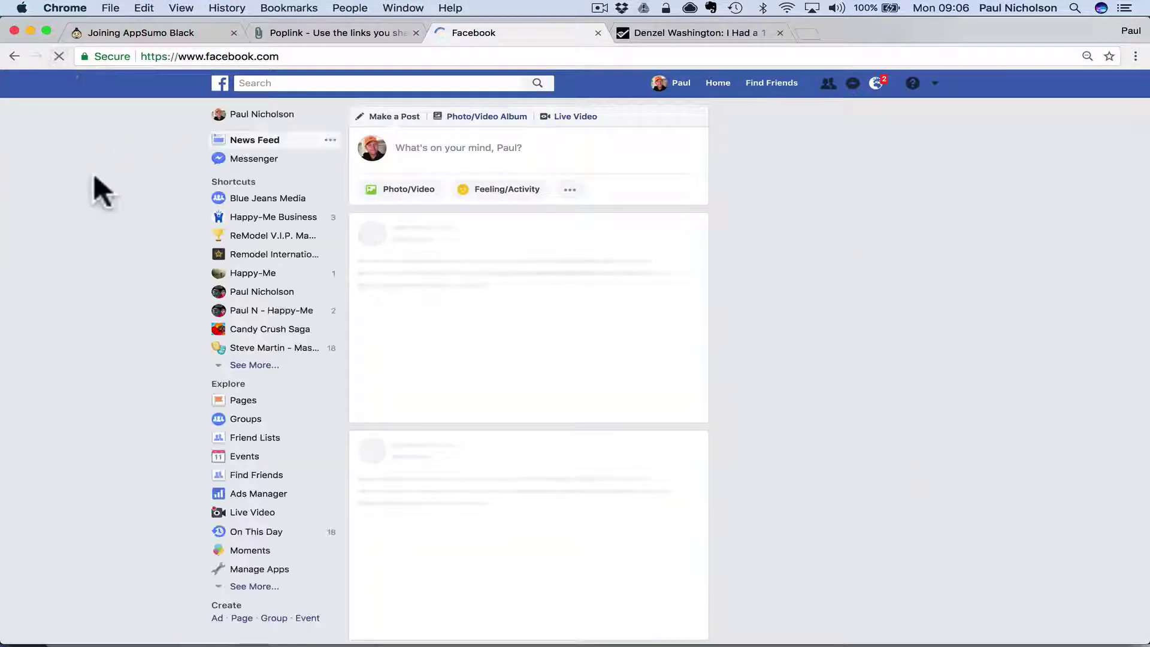
scroll(167, 267, "down", 15)
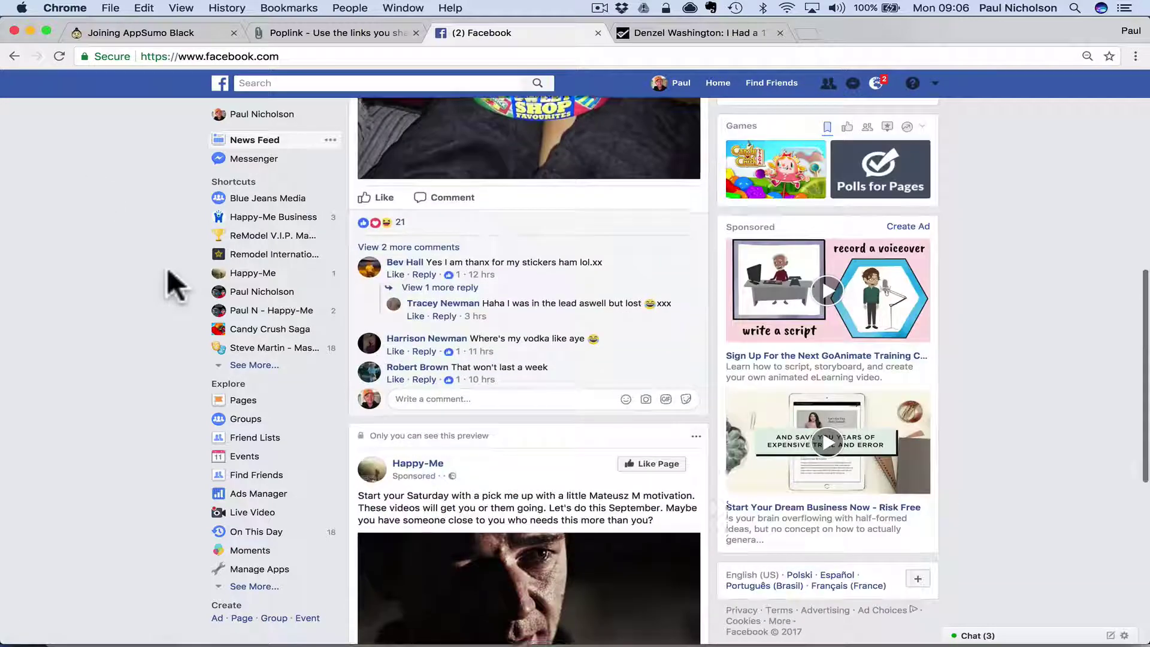
scroll(170, 276, "down", 5)
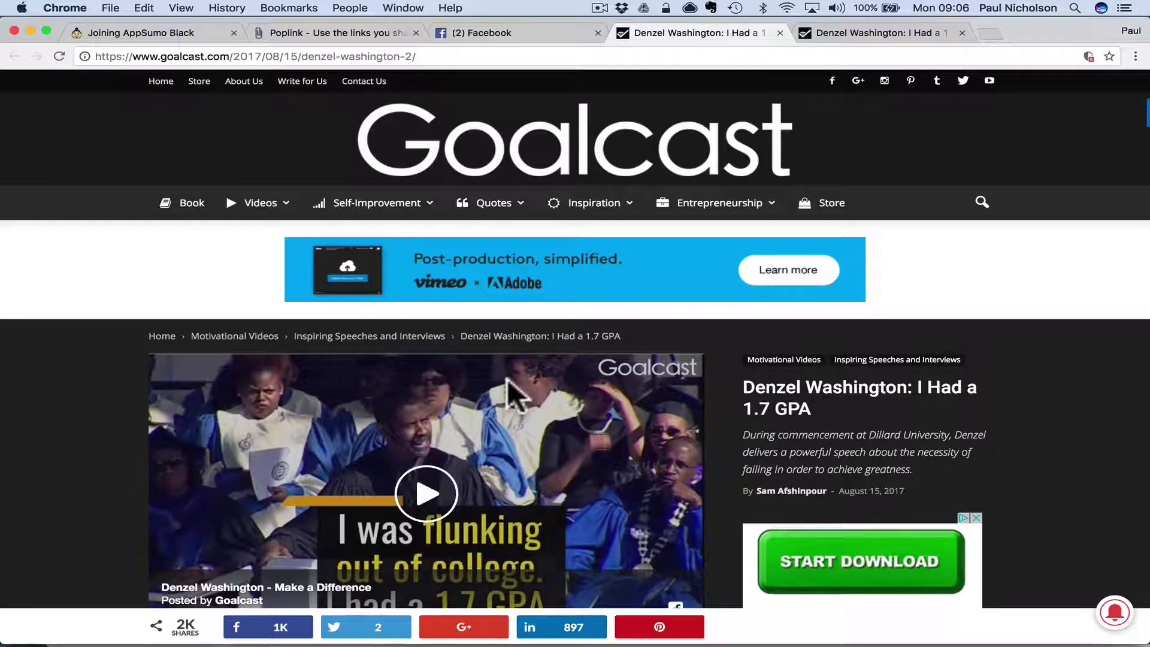
Examine the newly opened Goalcast article for the promotion popup, dismiss the More Stories box and close the article
scroll(507, 380, "down", 7)
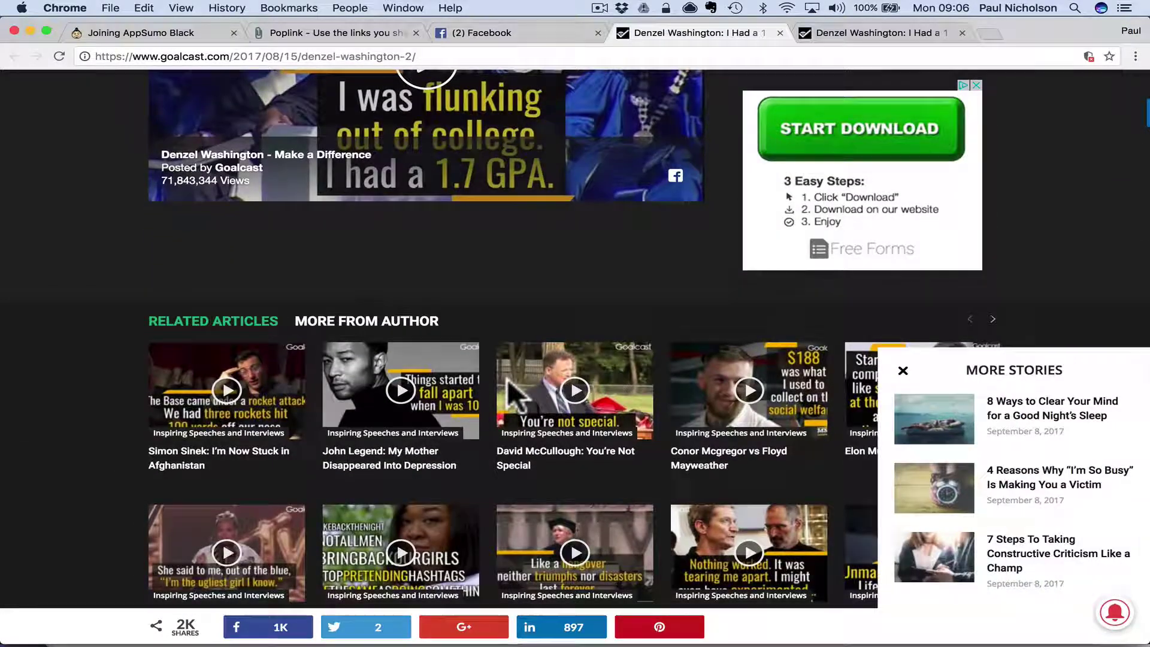
scroll(508, 379, "down", 7)
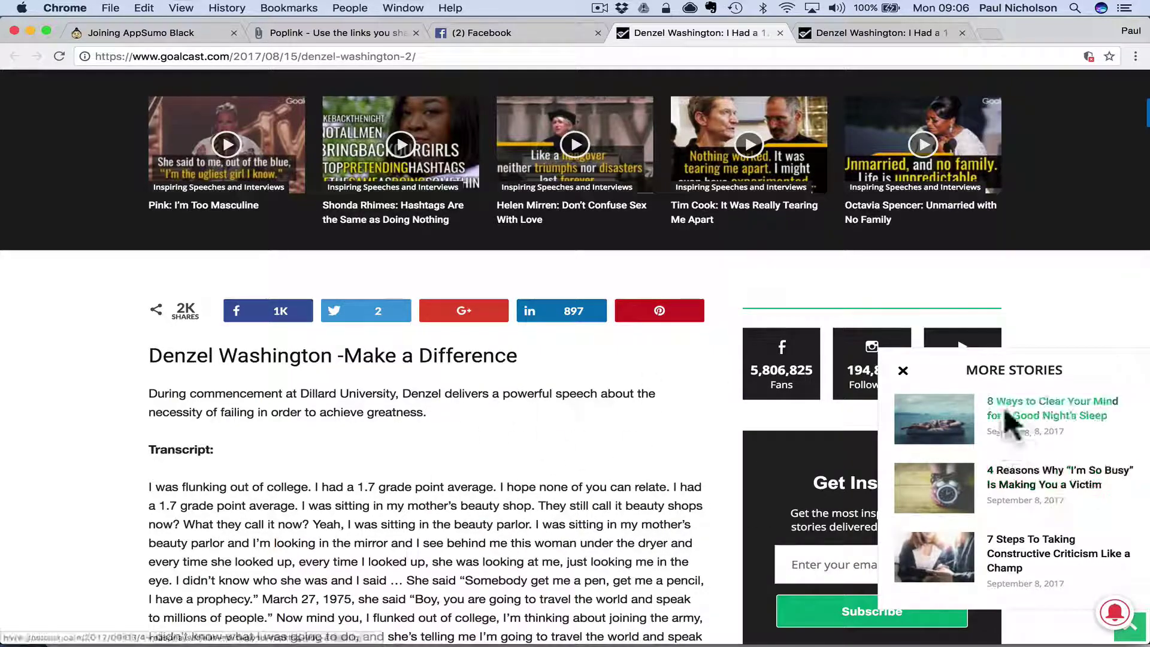
left_click(903, 370)
scroll(534, 488, "down", 7)
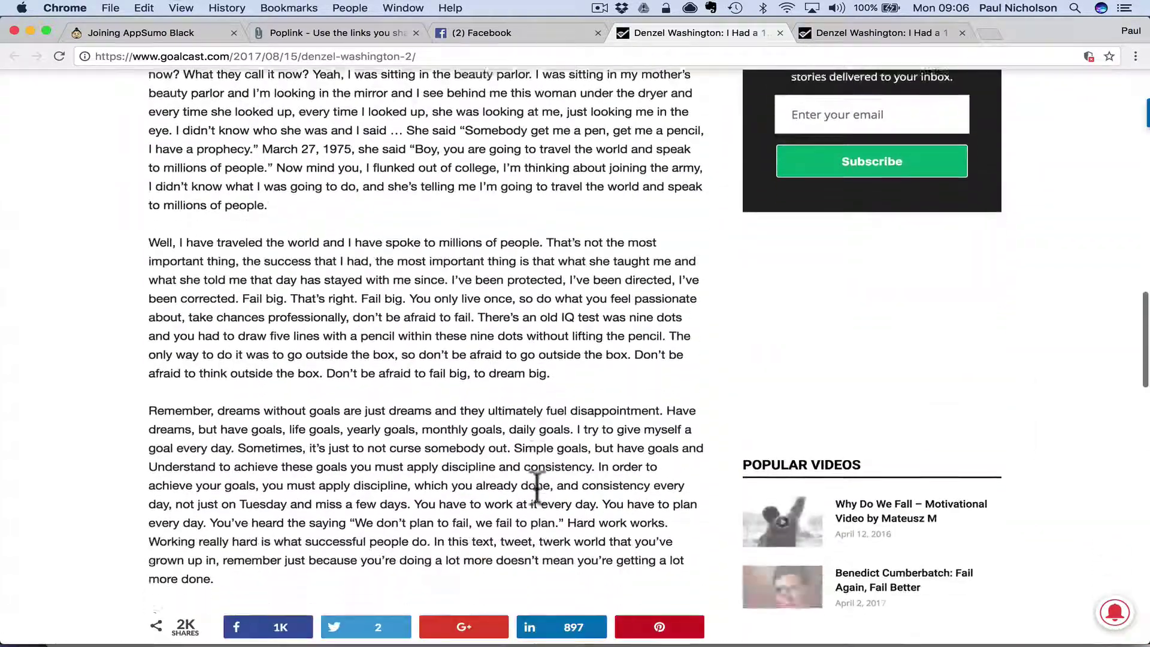
scroll(539, 500, "up", 10)
scroll(540, 500, "up", 10)
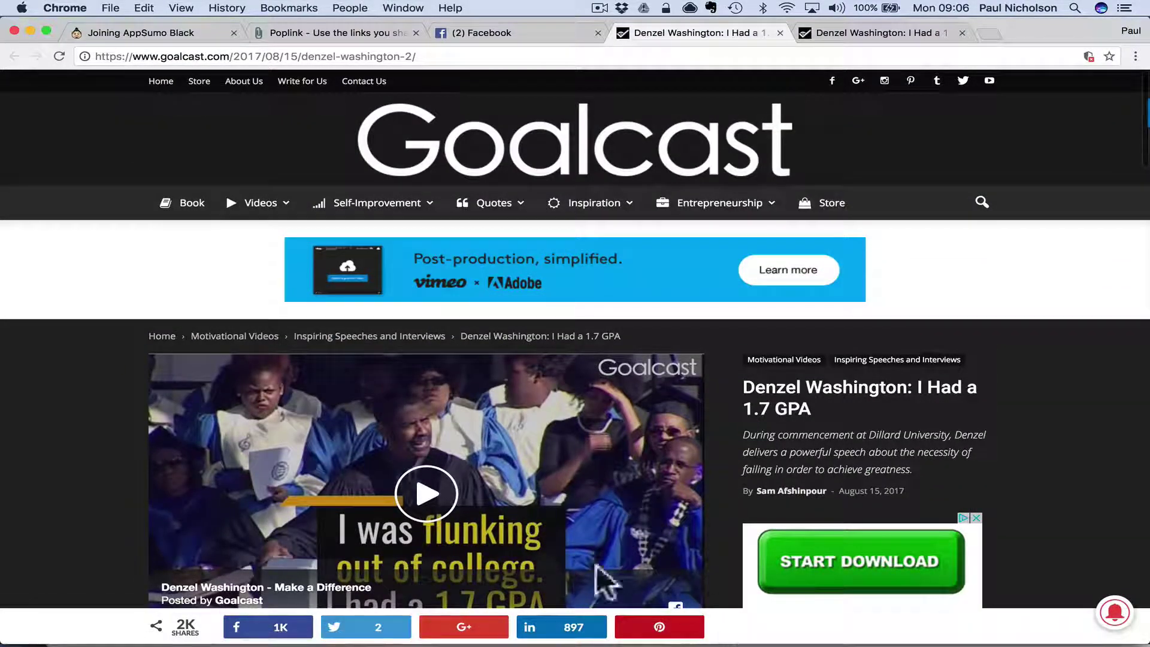
scroll(60, 459, "down", 5)
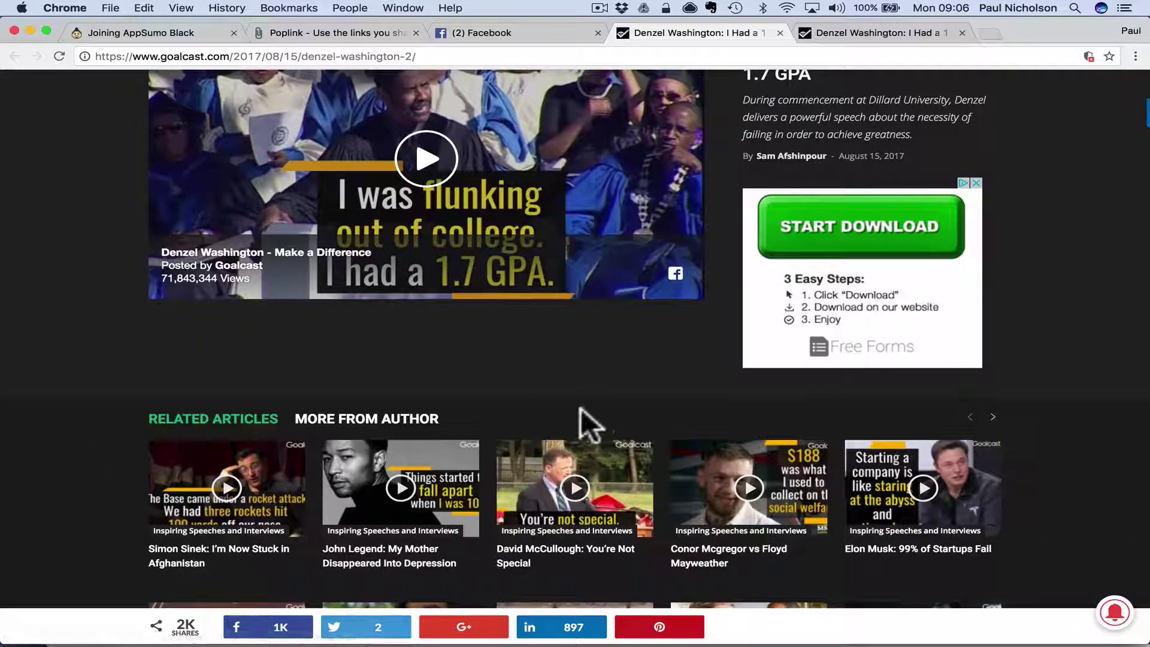
scroll(580, 408, "up", 5)
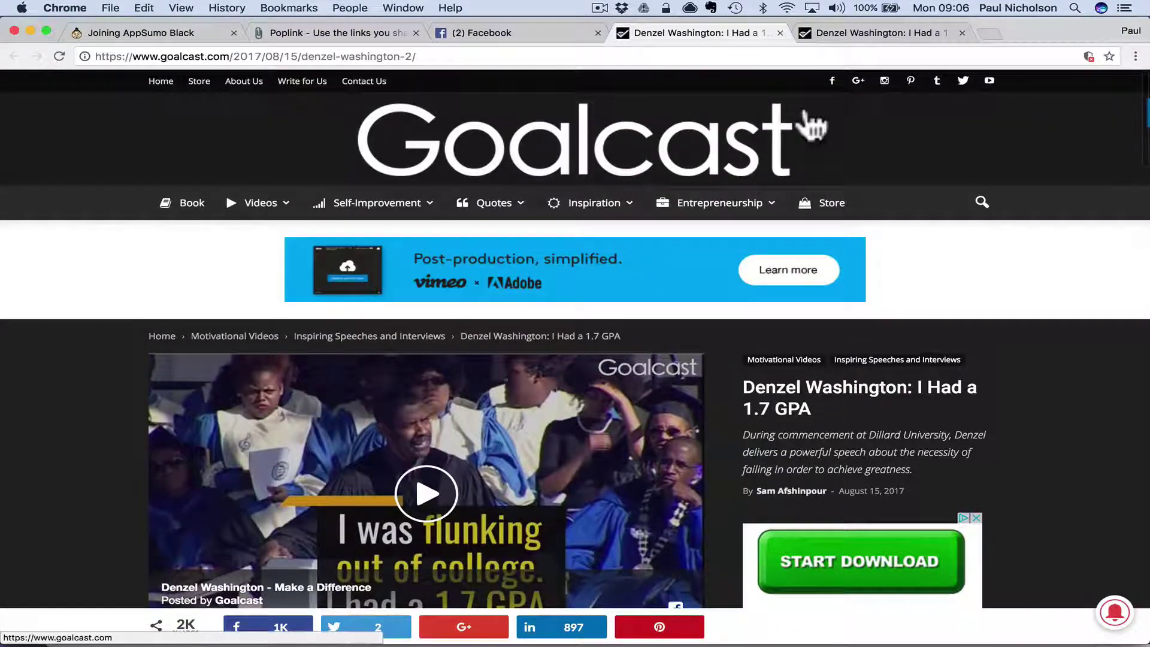
left_click(779, 33)
left_click(720, 33)
left_click(714, 56)
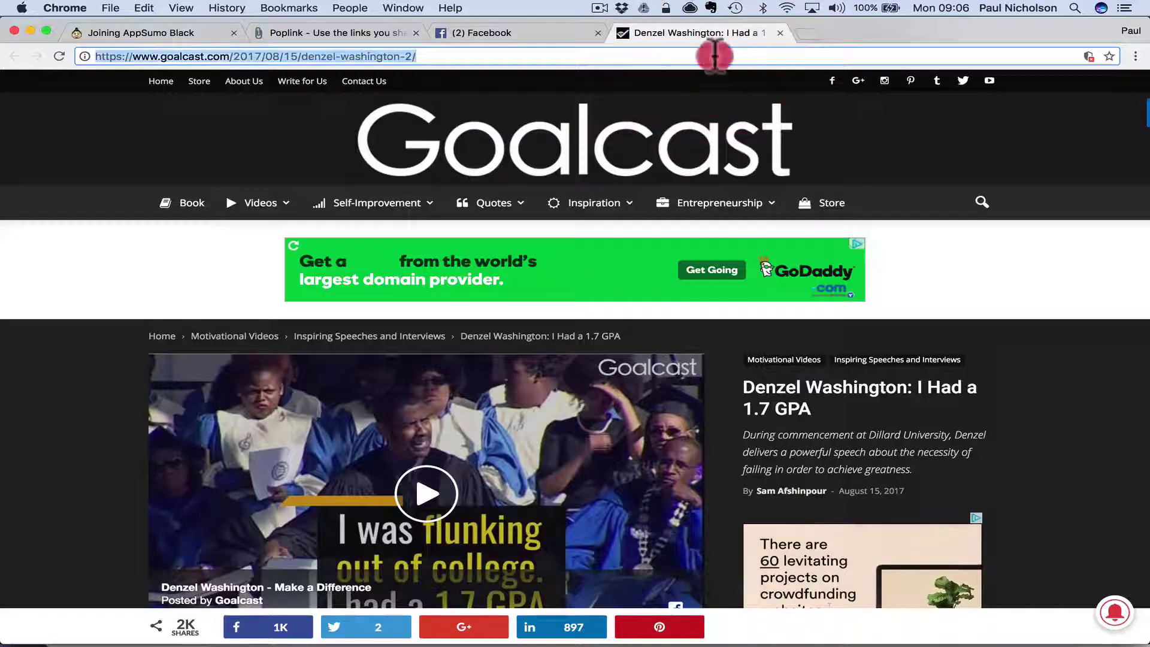
type("success.")
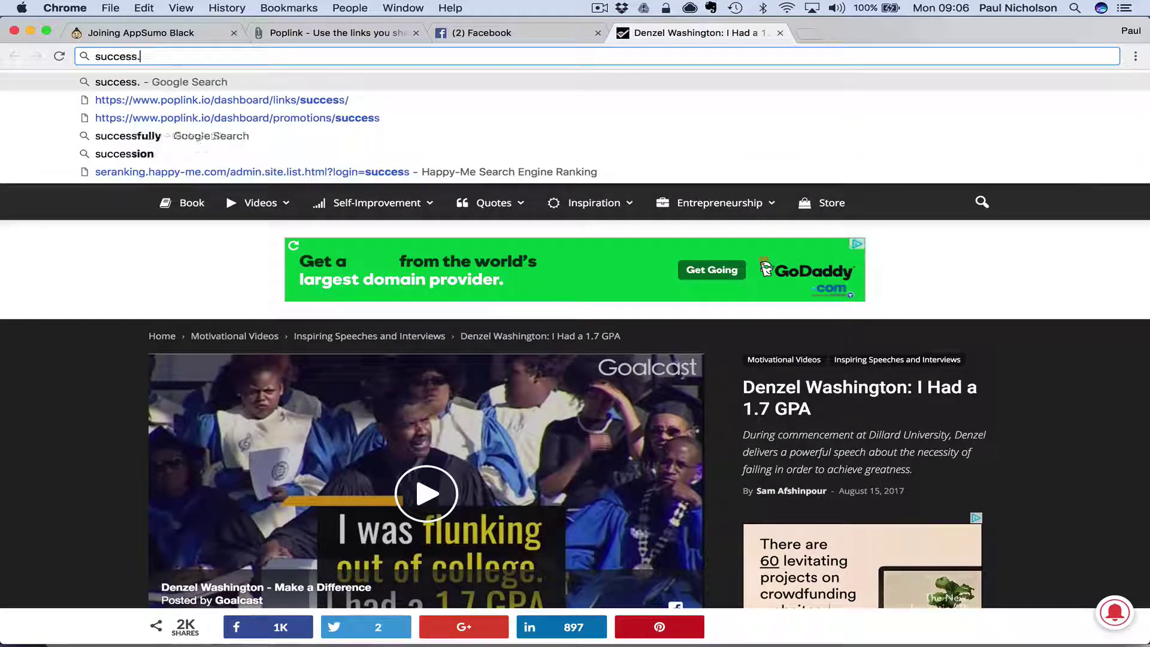
key("ctrl+Return")
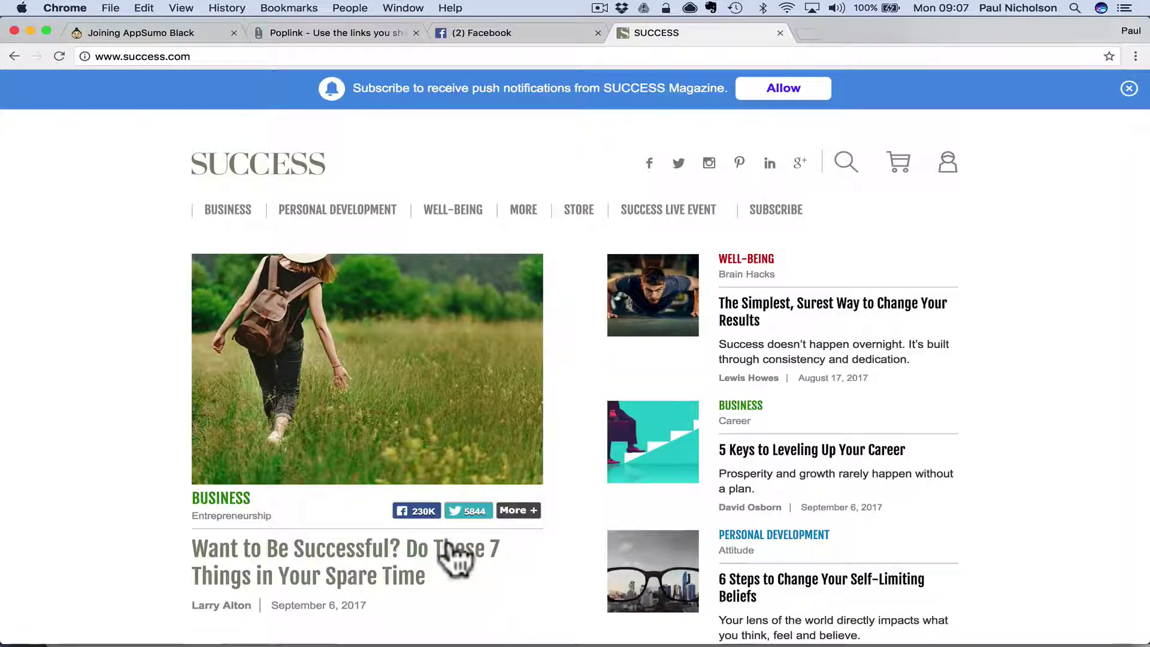
left_click(454, 560)
left_click(352, 56)
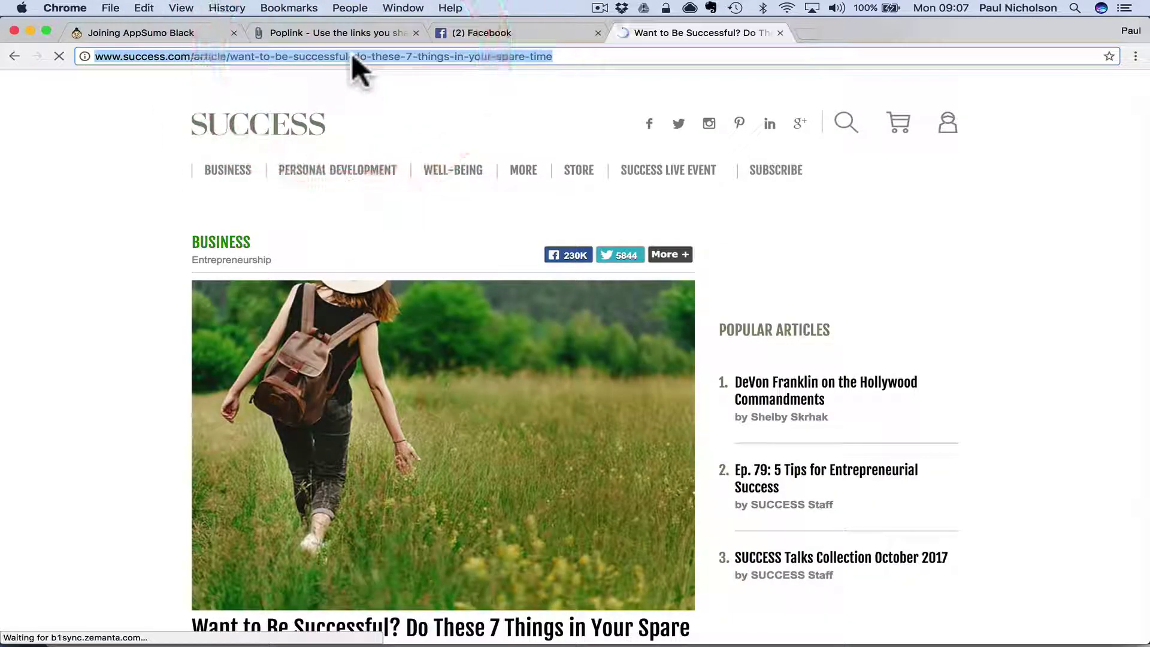
Back in Poplink, close the success message and create a Poplink for the SUCCESS article with the Join My Email List promotion and i.happy-me.com domain
left_click(355, 34)
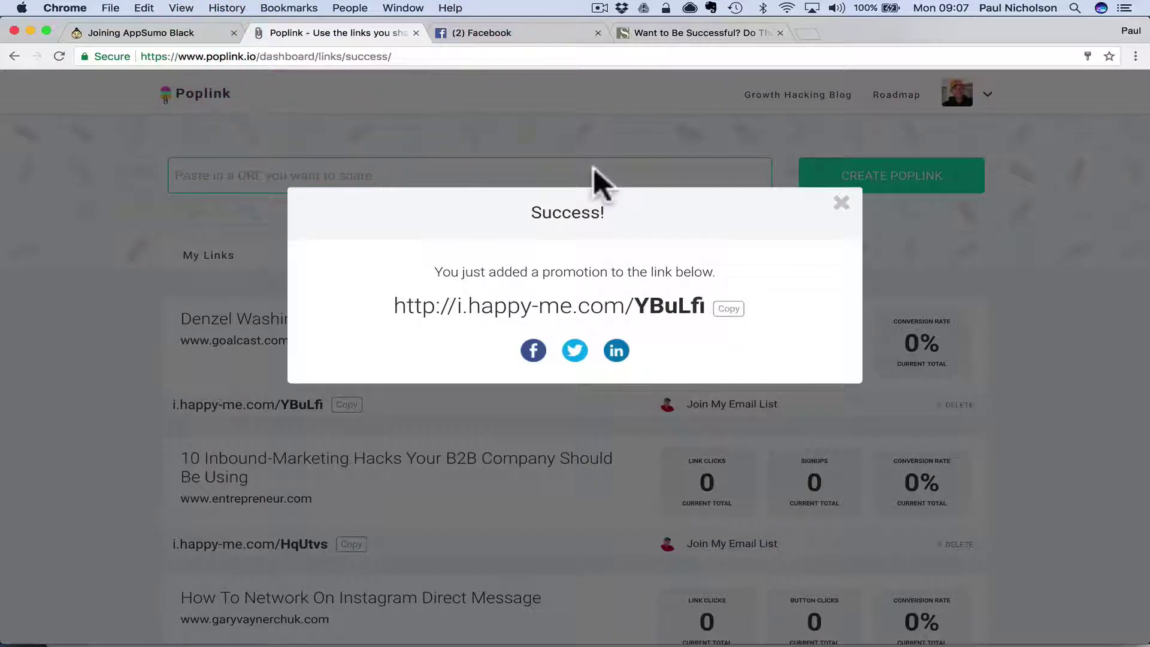
left_click(842, 203)
left_click(532, 174)
key("super+v")
left_click(855, 173)
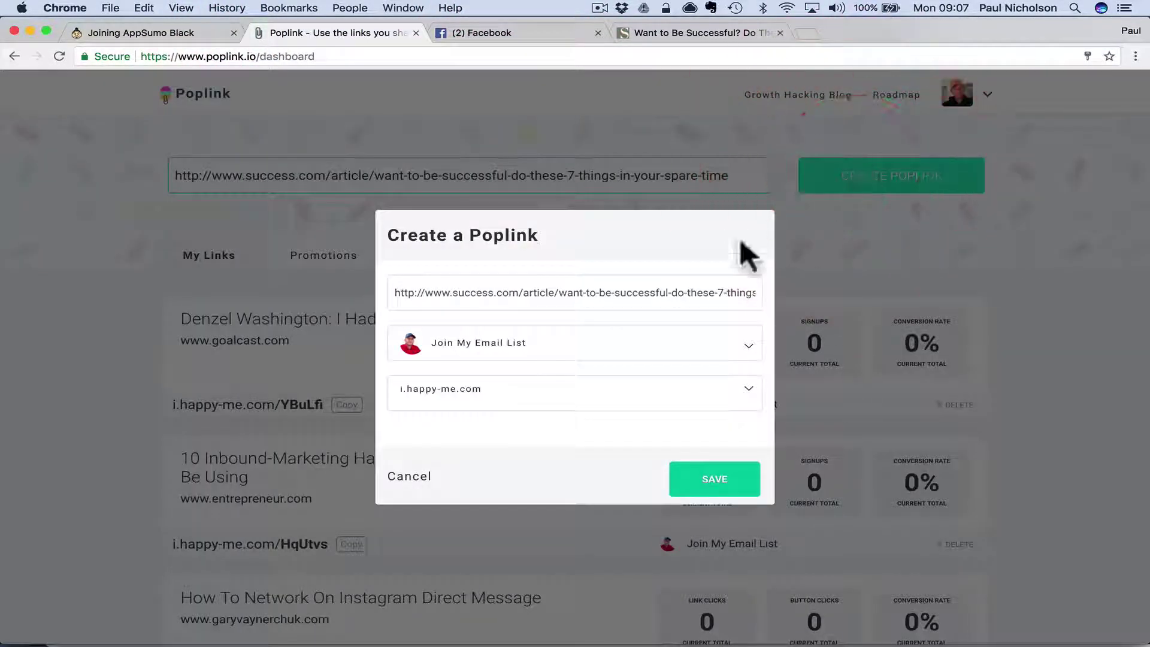
left_click(689, 479)
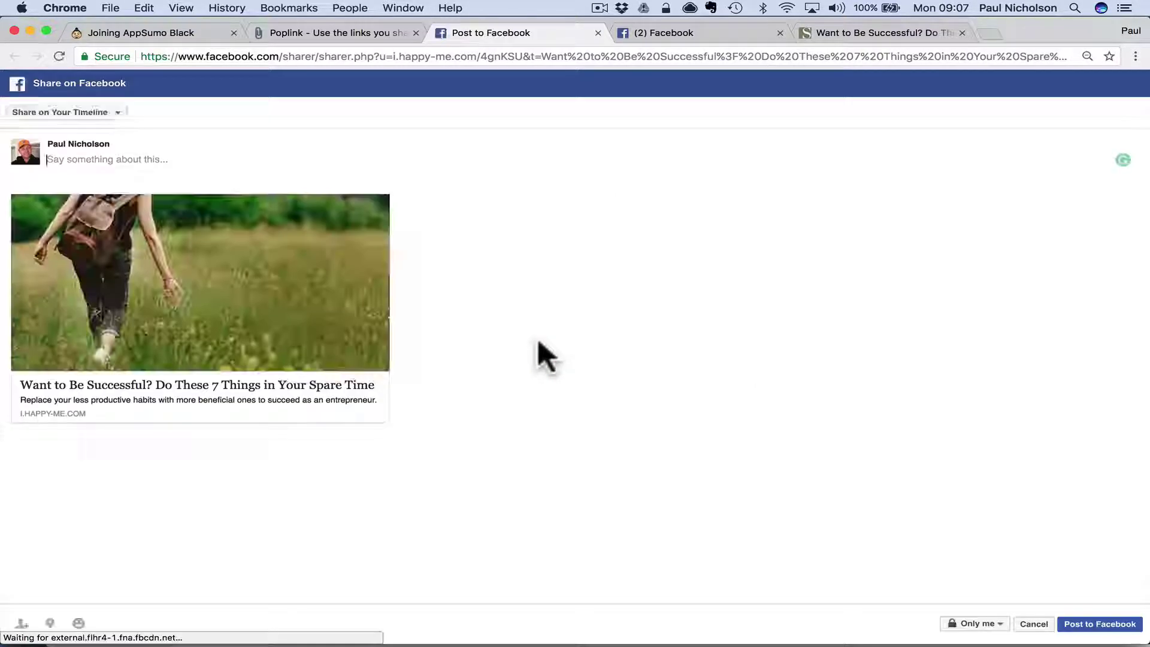
Set the SUCCESS article share to go to a managed page, choosing the personally named page as the destination
left_click(119, 114)
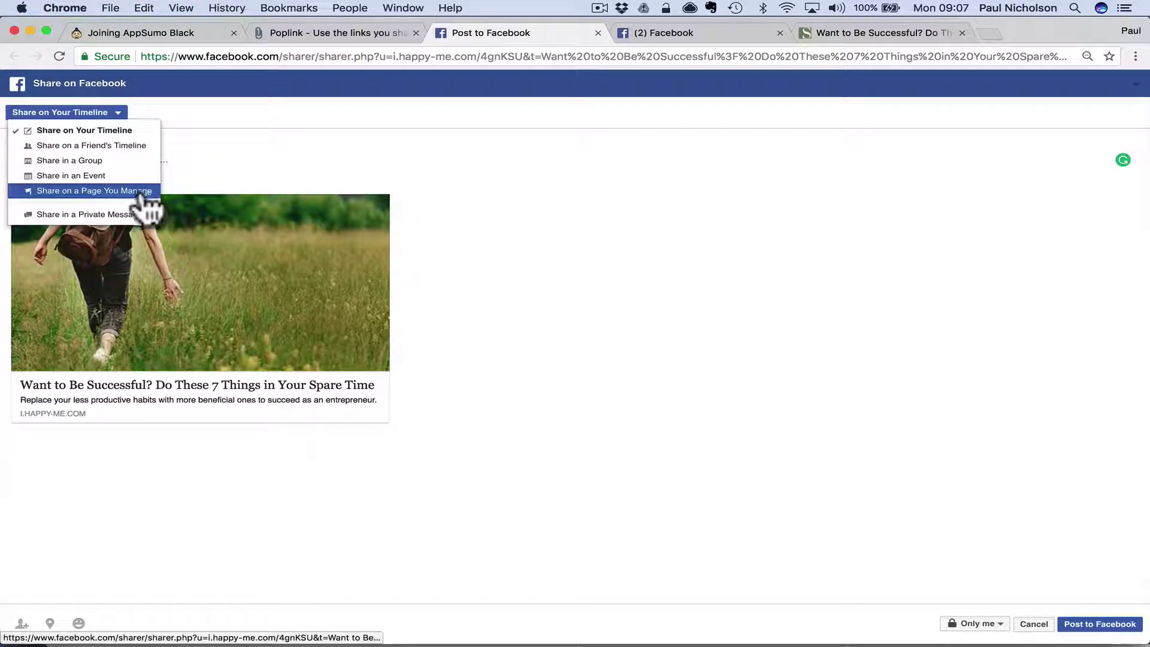
left_click(142, 191)
left_click(146, 142)
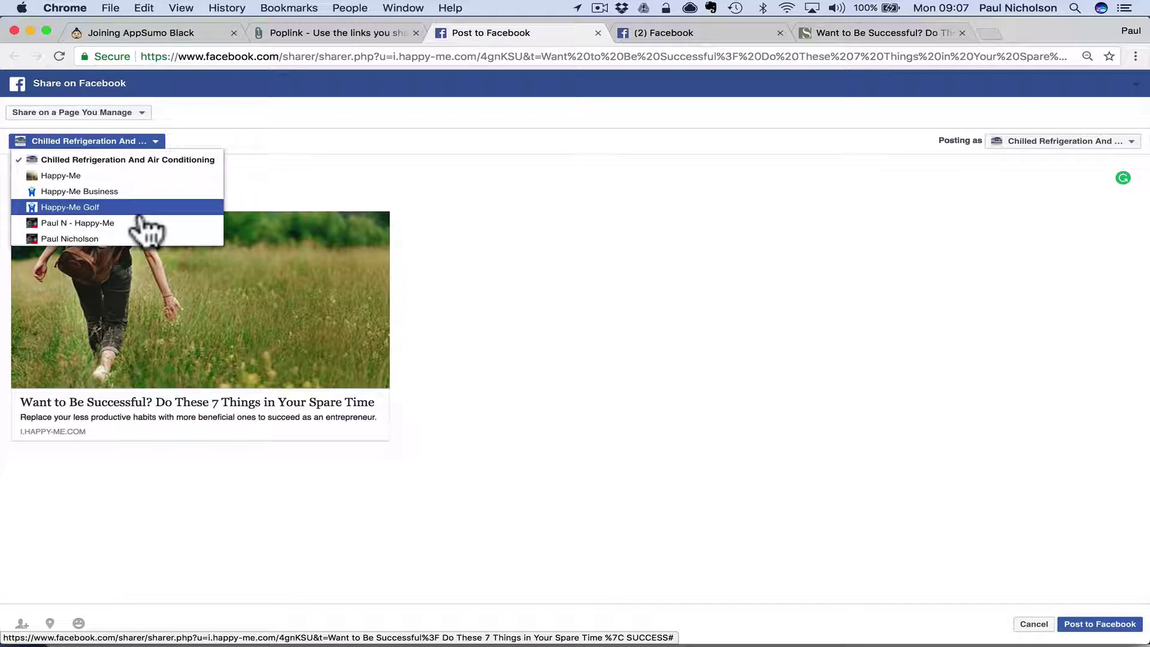
left_click(150, 175)
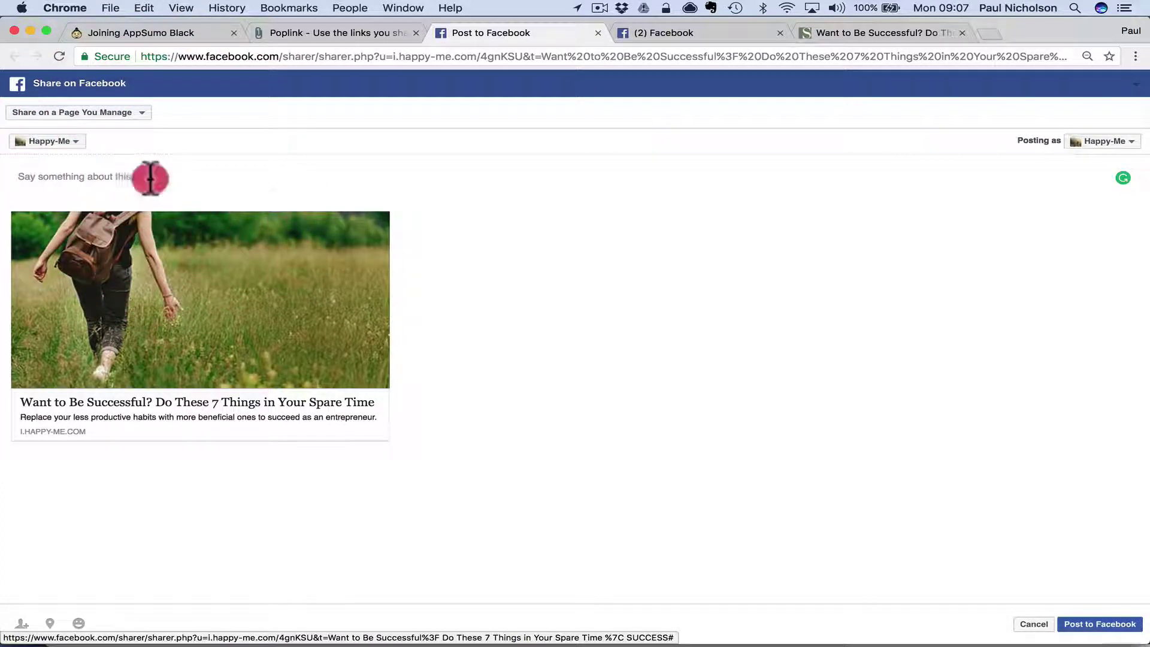
left_click(75, 141)
left_click(90, 234)
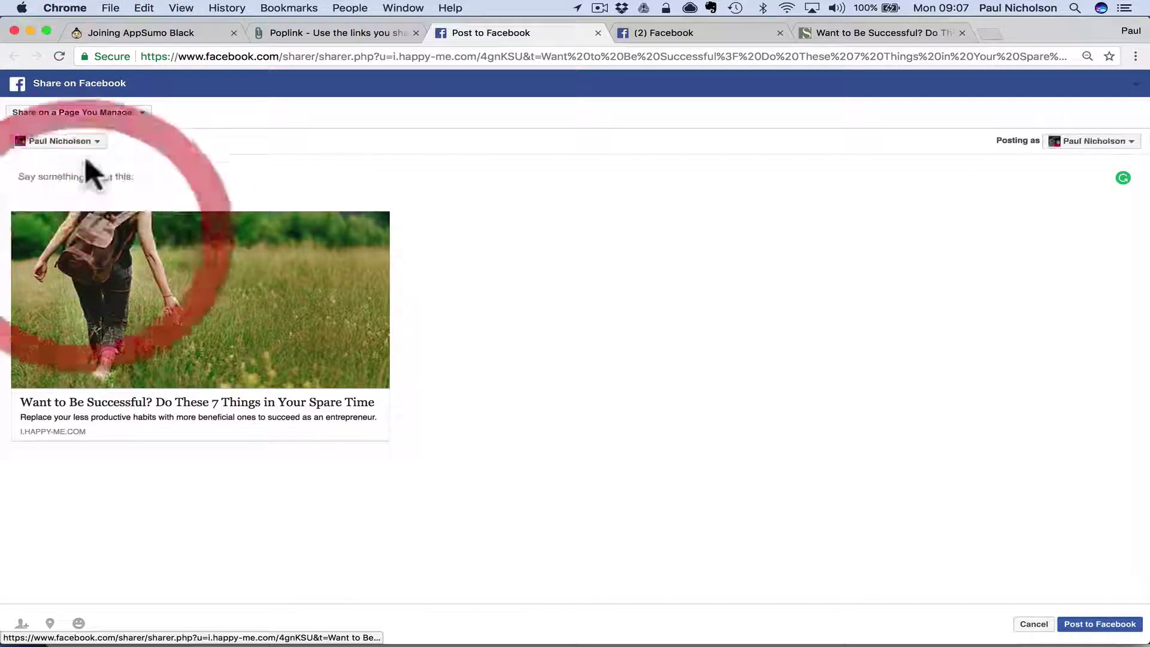
Caption the share "Want to be successful? Do these 7 things in your spare time" and publish it to Facebook
left_click(85, 170)
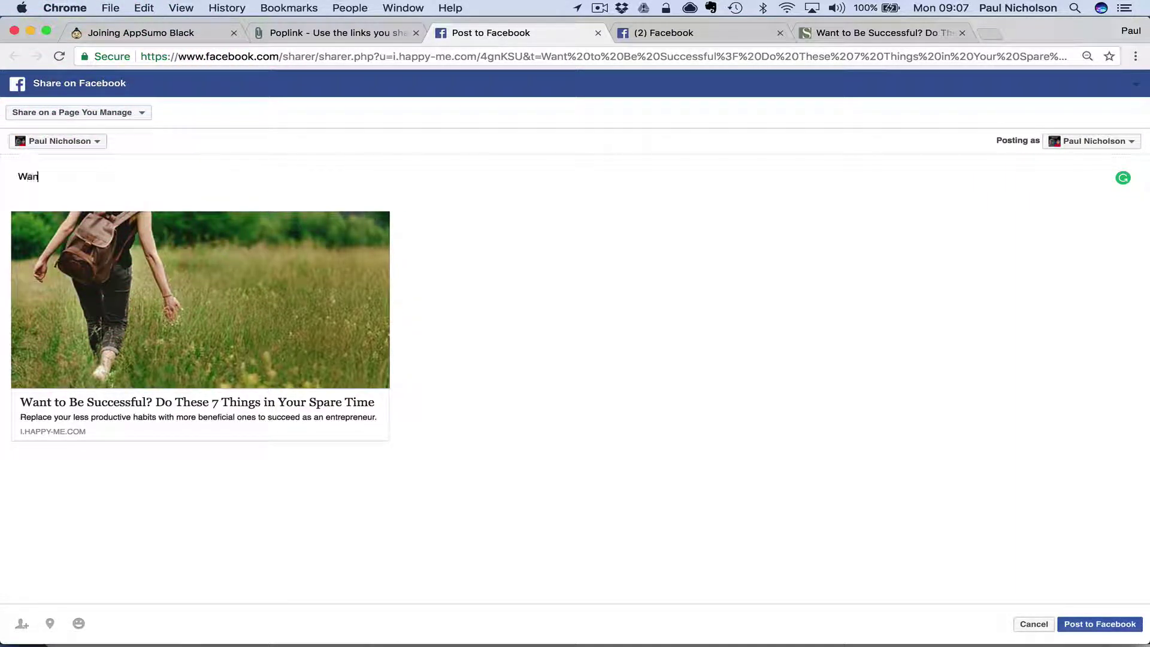
type("Want to be successful?")
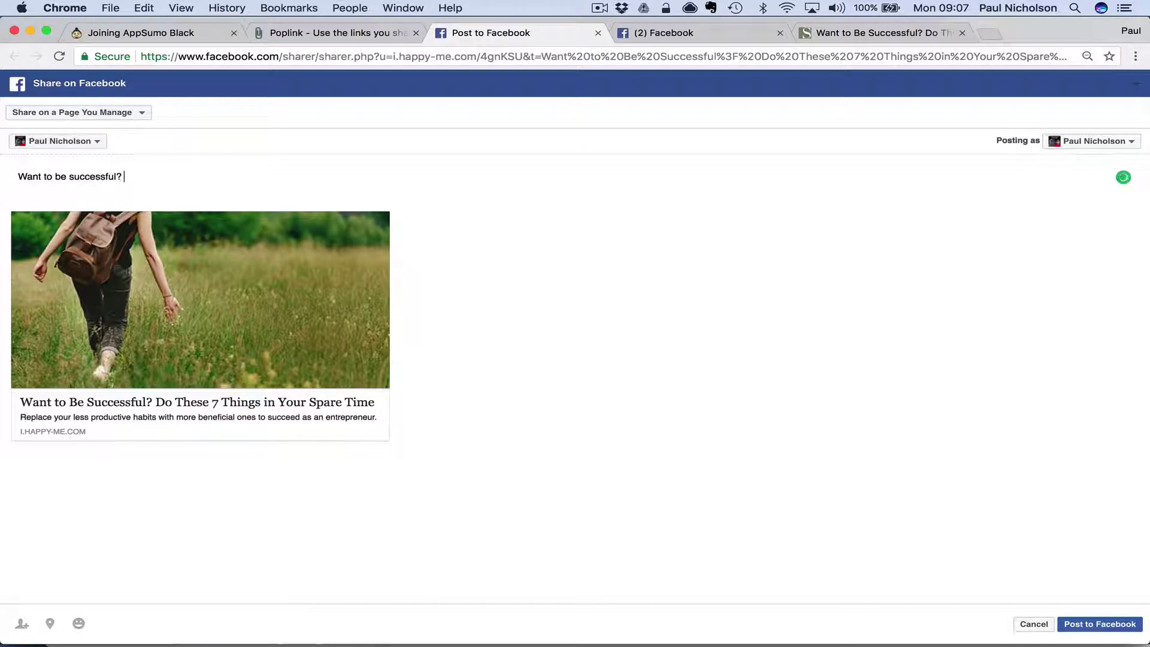
type("Do these 7 things in your spare time")
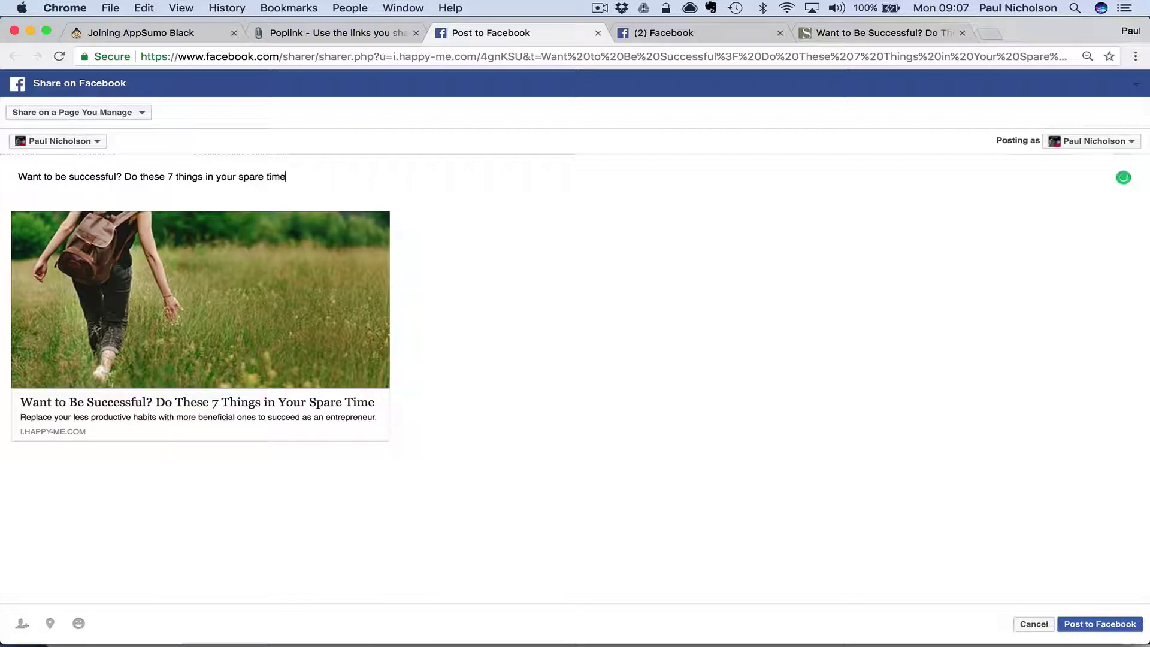
left_click(1099, 624)
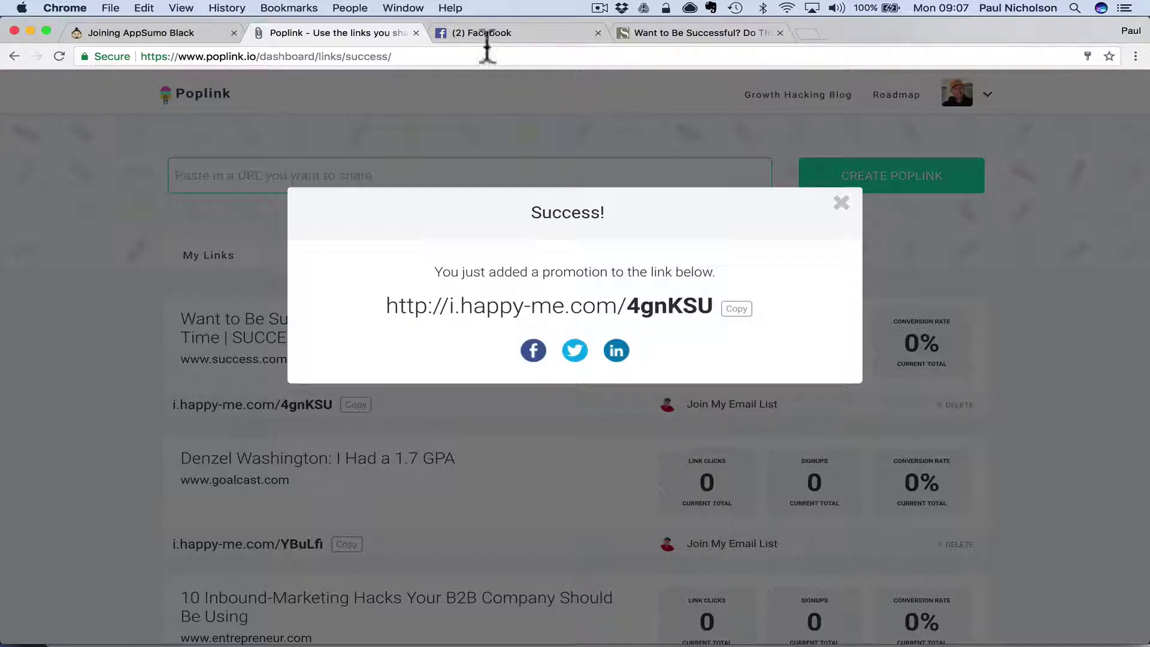
Switch to the Facebook news feed and reload it to find the newly shared SUCCESS post
left_click(481, 38)
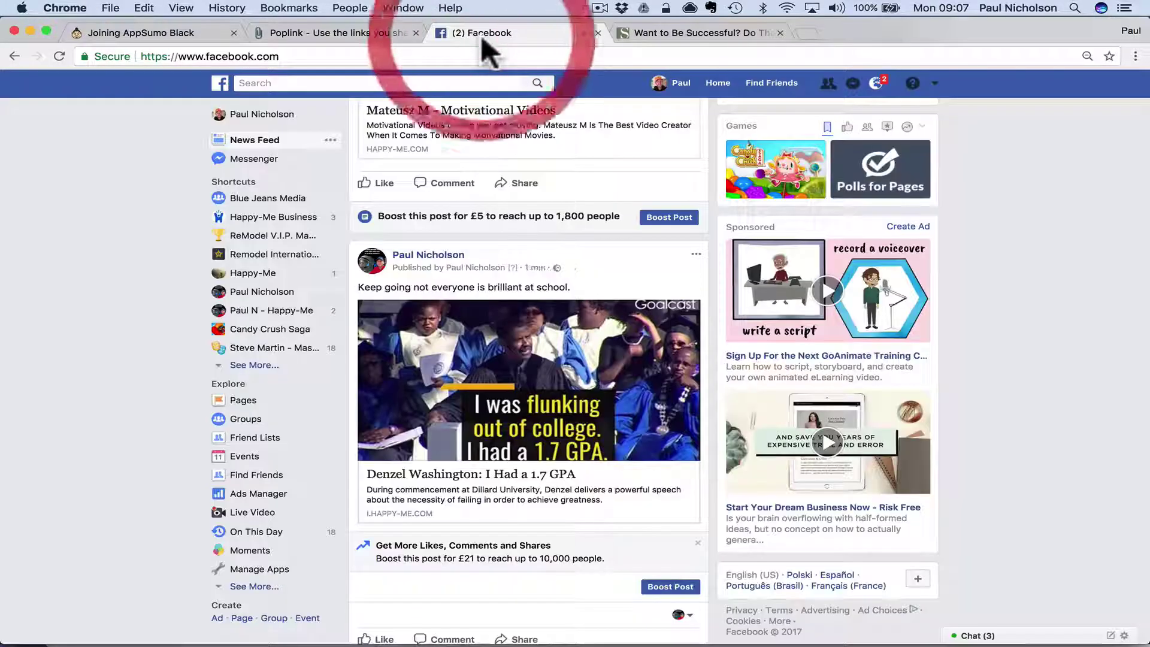
left_click(346, 37)
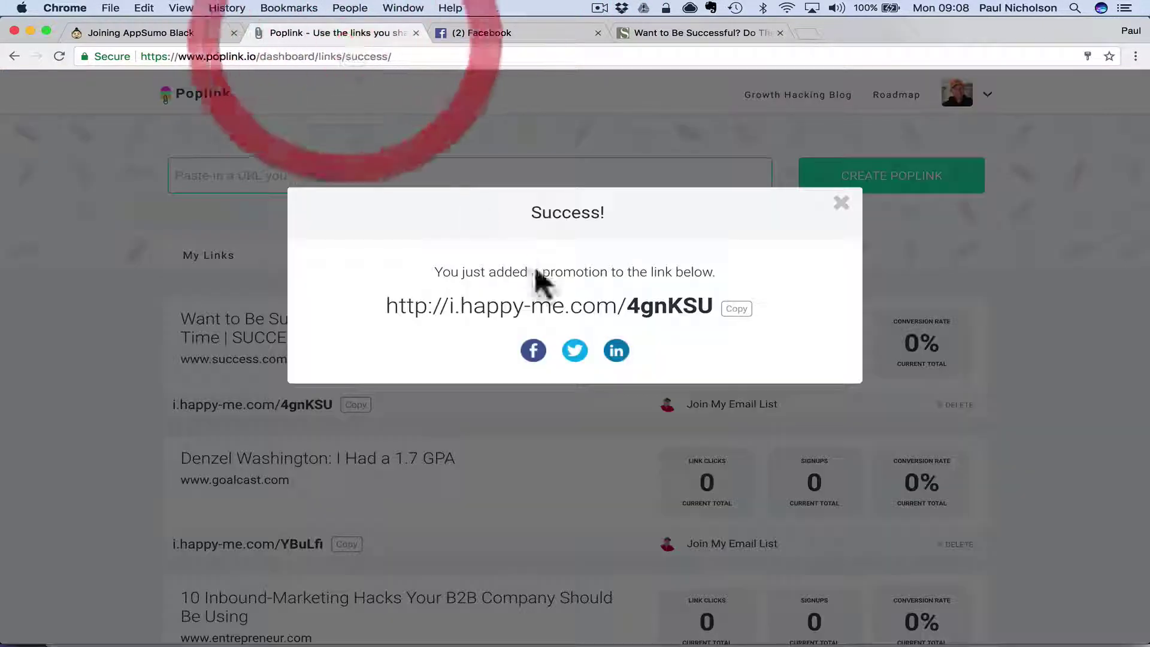
left_click(467, 37)
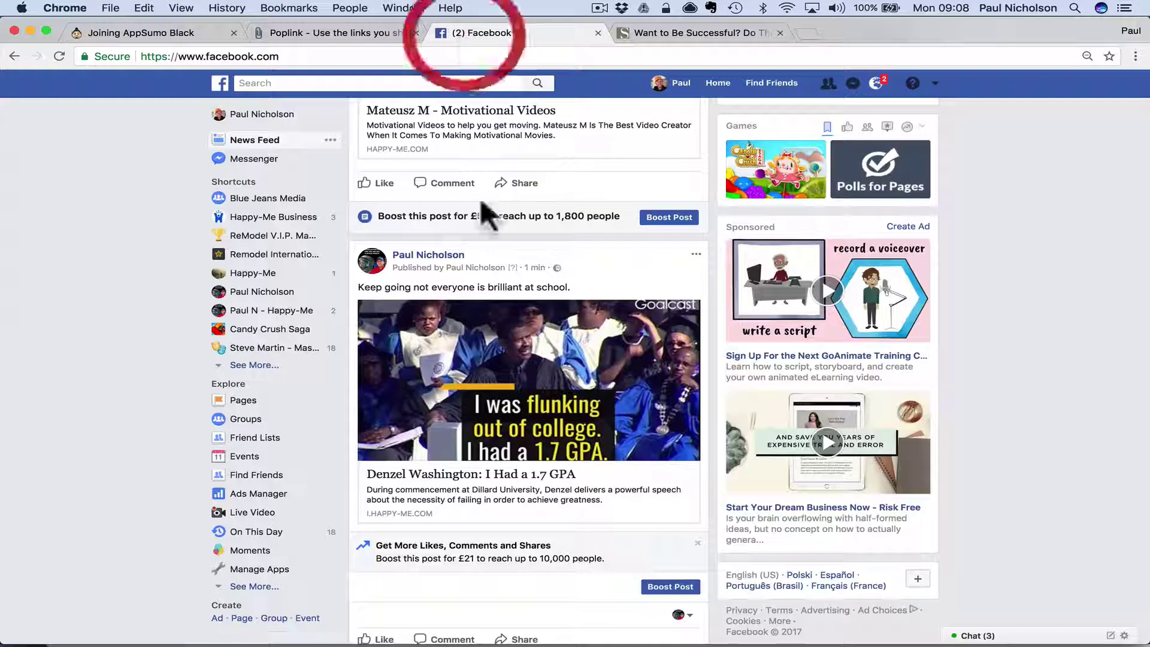
left_click(62, 56)
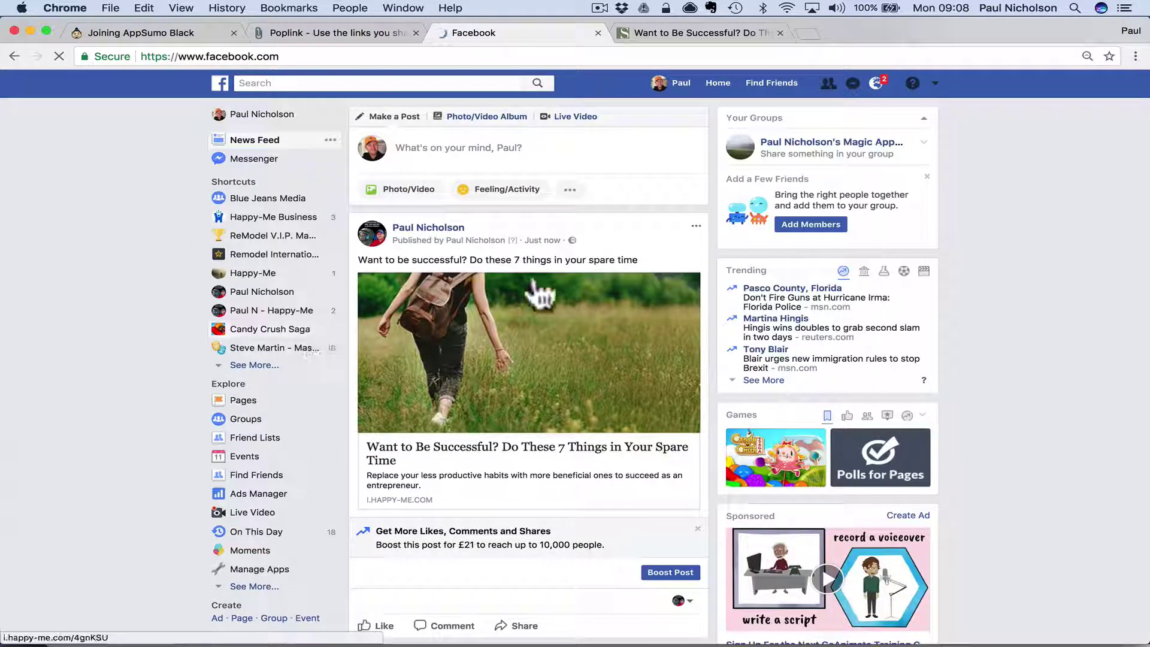
Open the shared SUCCESS article from the post and submit a test e-mail address in the Join My Email List popup
left_click(548, 375)
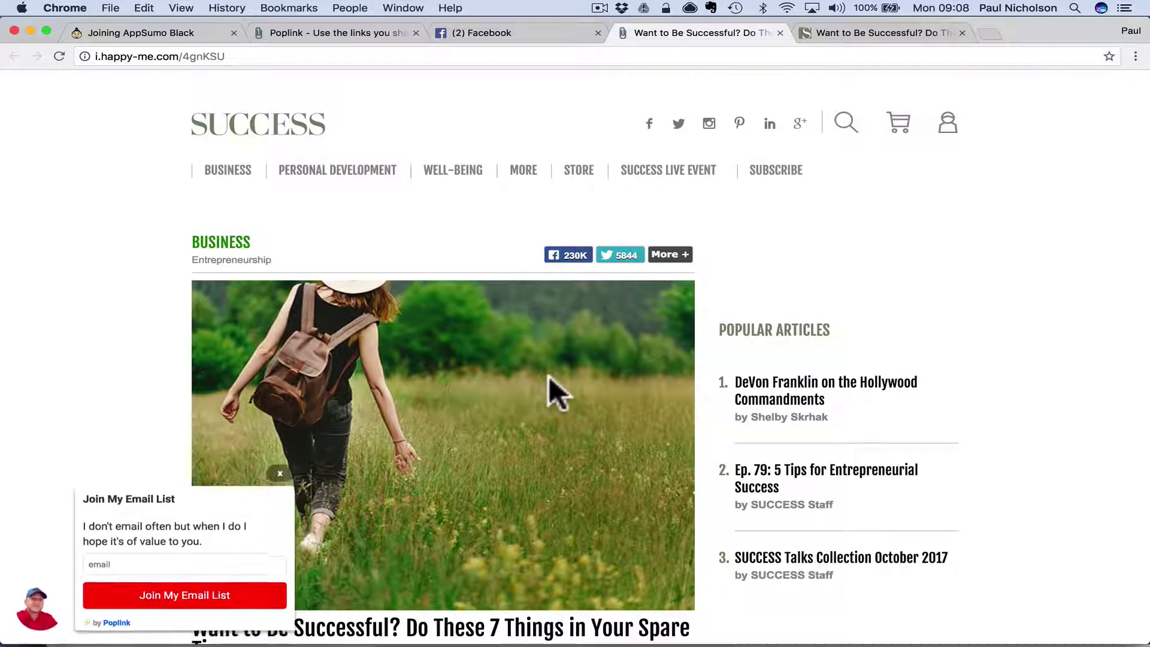
left_click(185, 566)
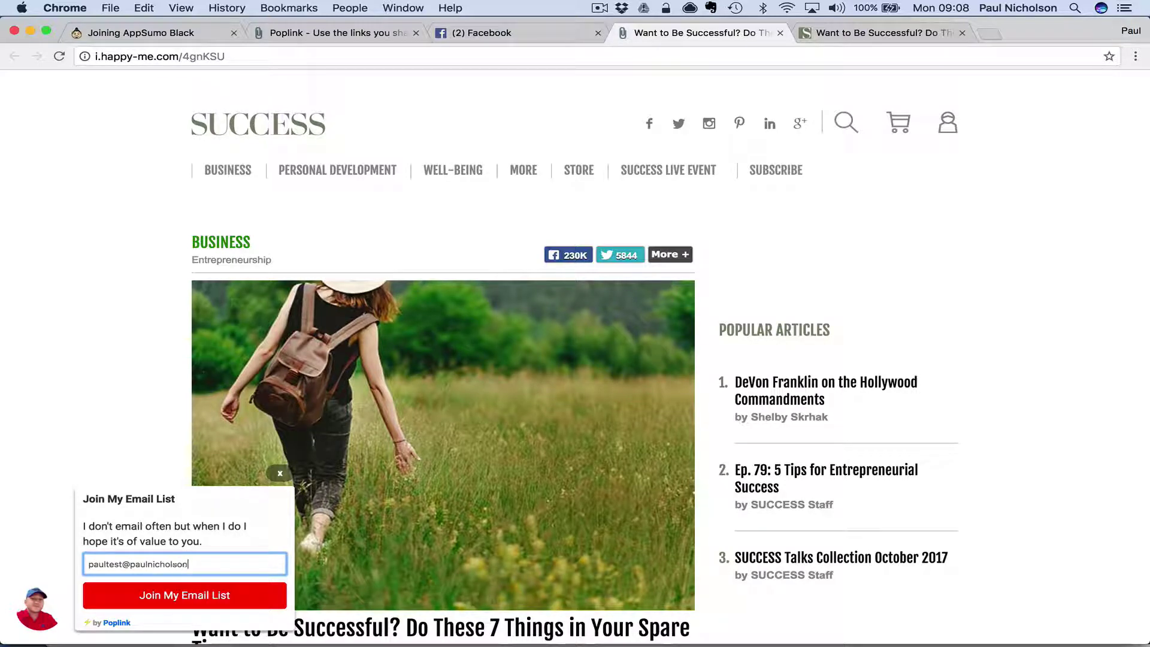
left_click(192, 594)
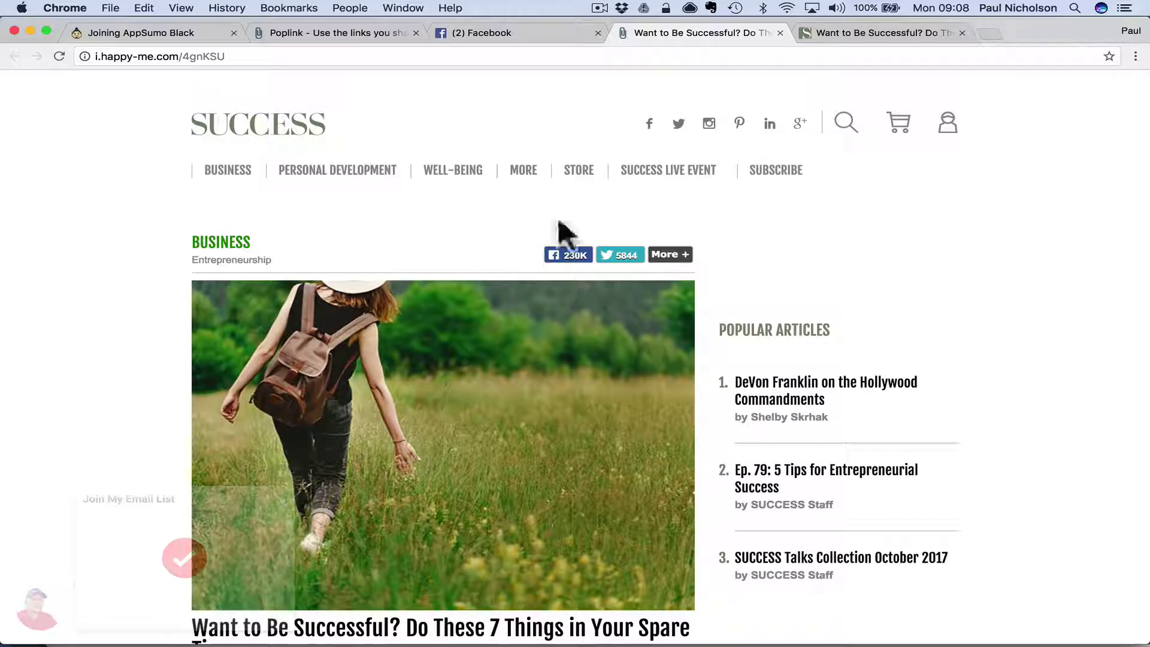
Go to mailchimp.com in the original SUCCESS article tab and log in with the saved account credentials
left_click(841, 39)
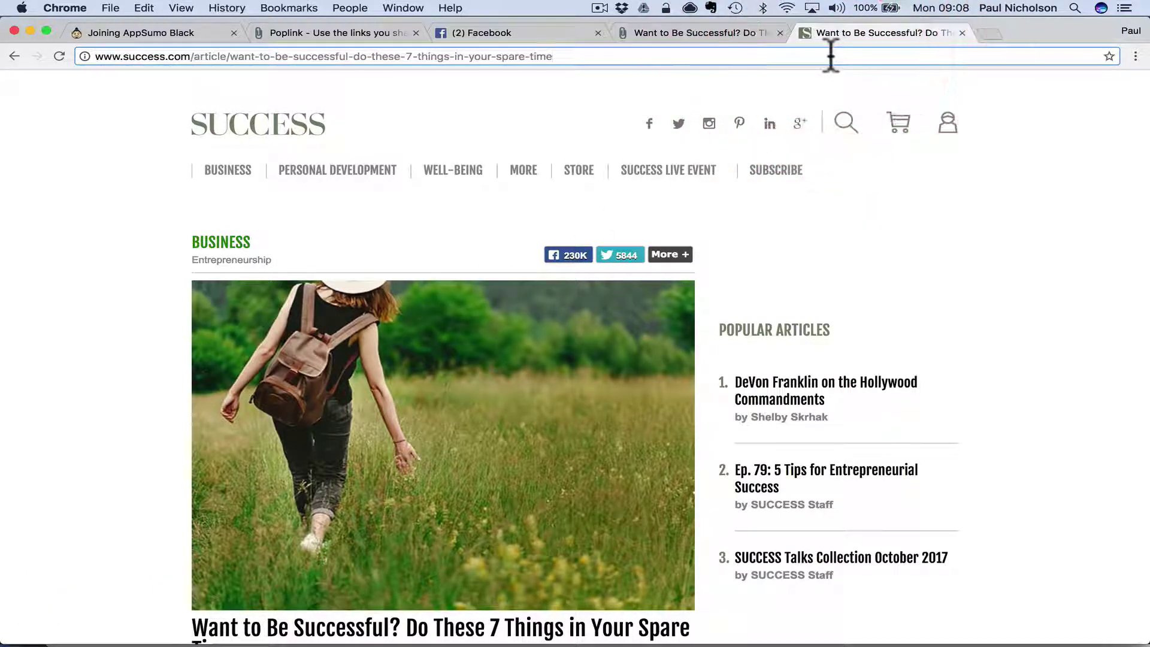
left_click(831, 55)
type("mailchimp.a")
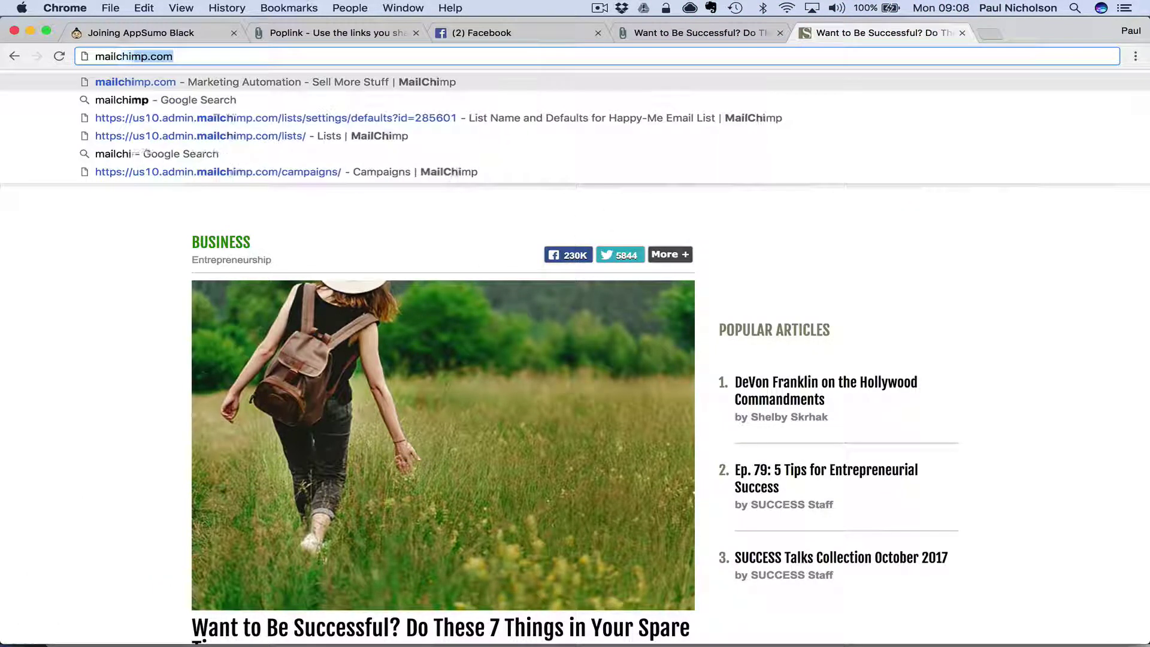
key("BackSpace")
key("BackSpace")
key("Return")
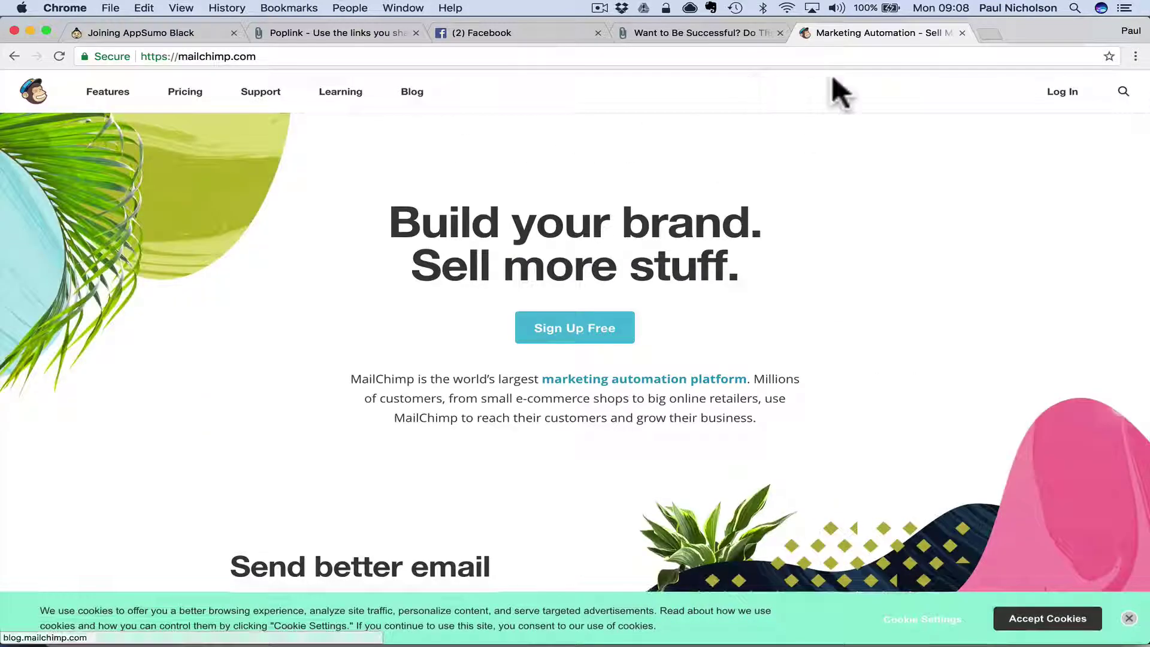
left_click(1062, 91)
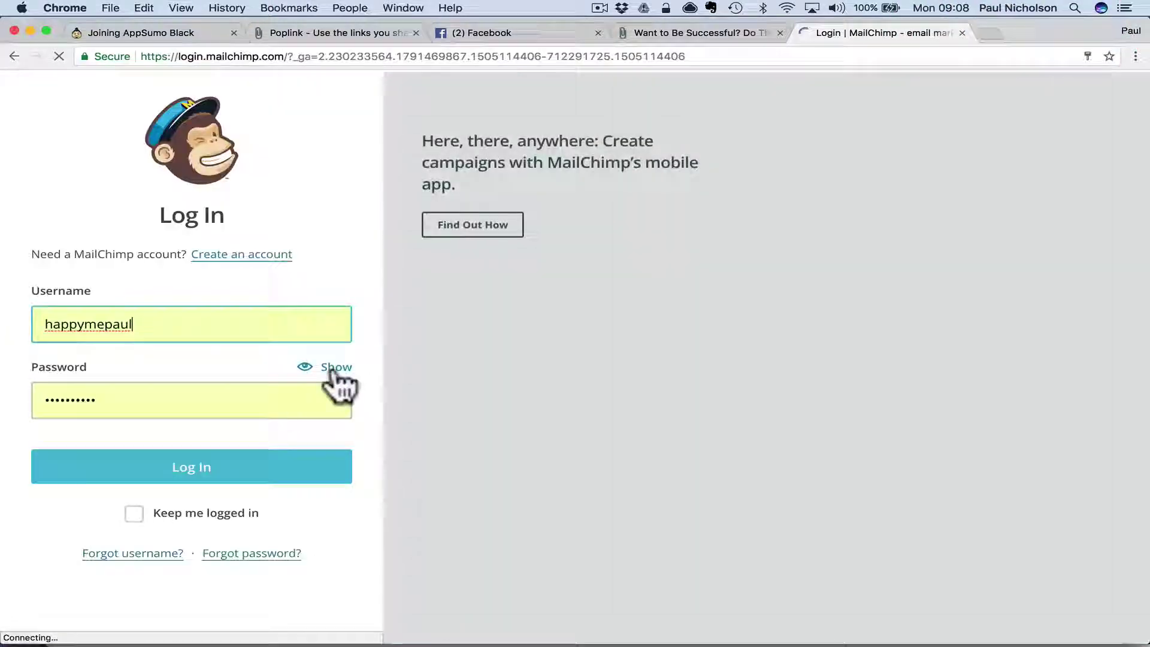
left_click(215, 473)
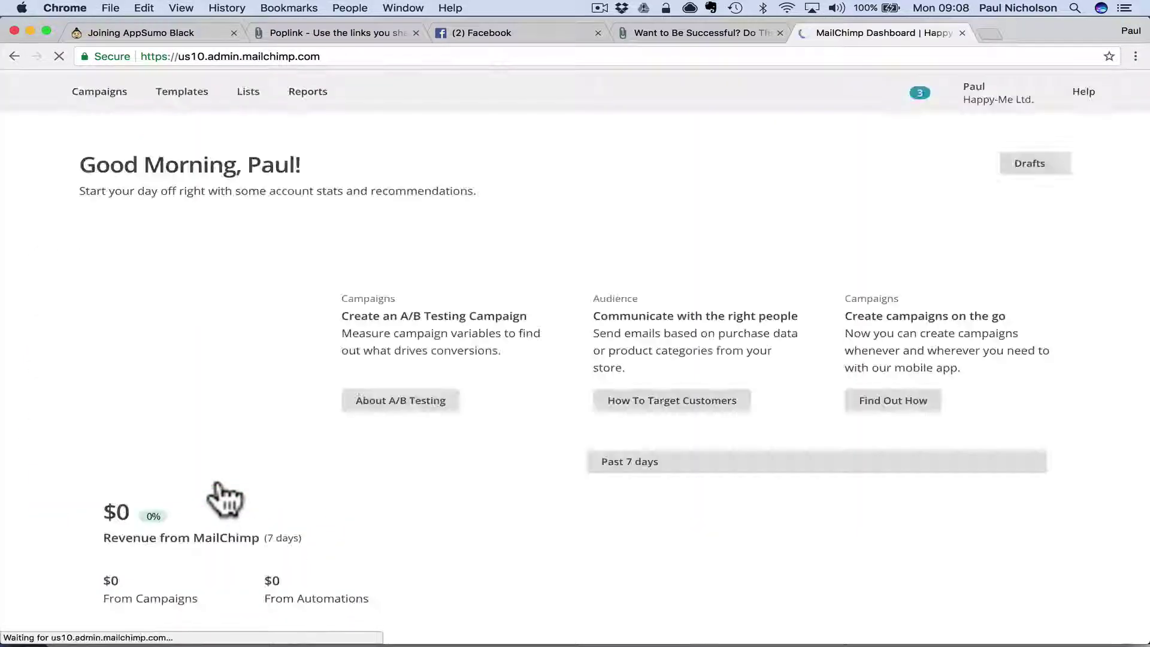
Check the subscribers of the MailChimp list created Sep 10, 2016 for the test signup, and open the campaigns overview
left_click(242, 98)
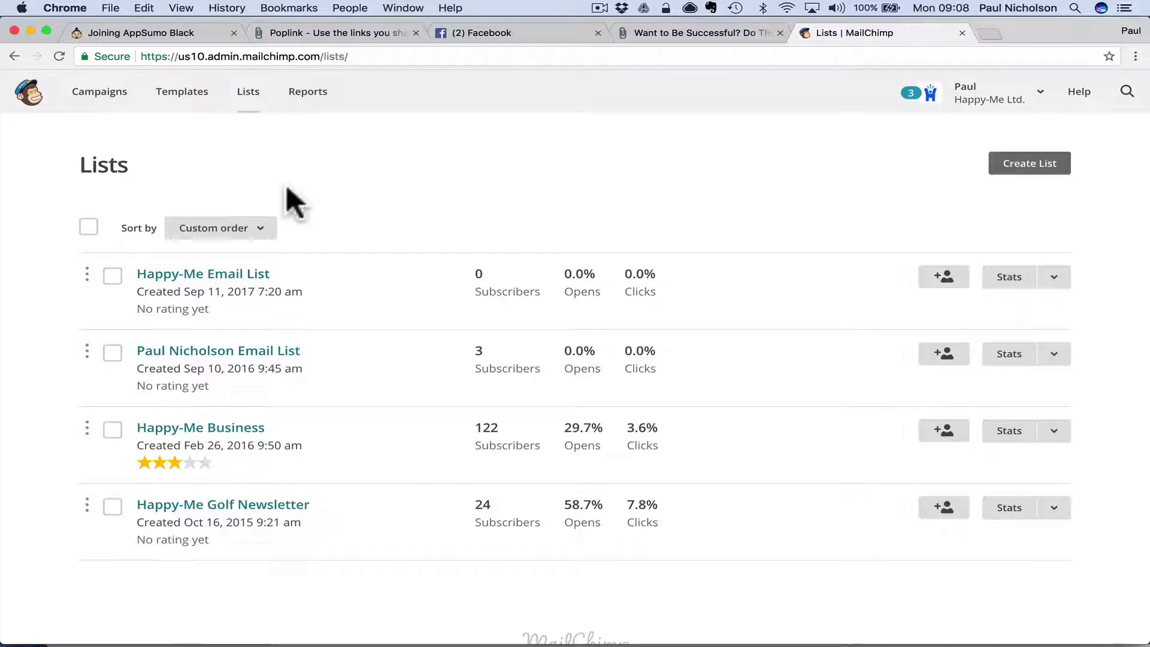
left_click(179, 354)
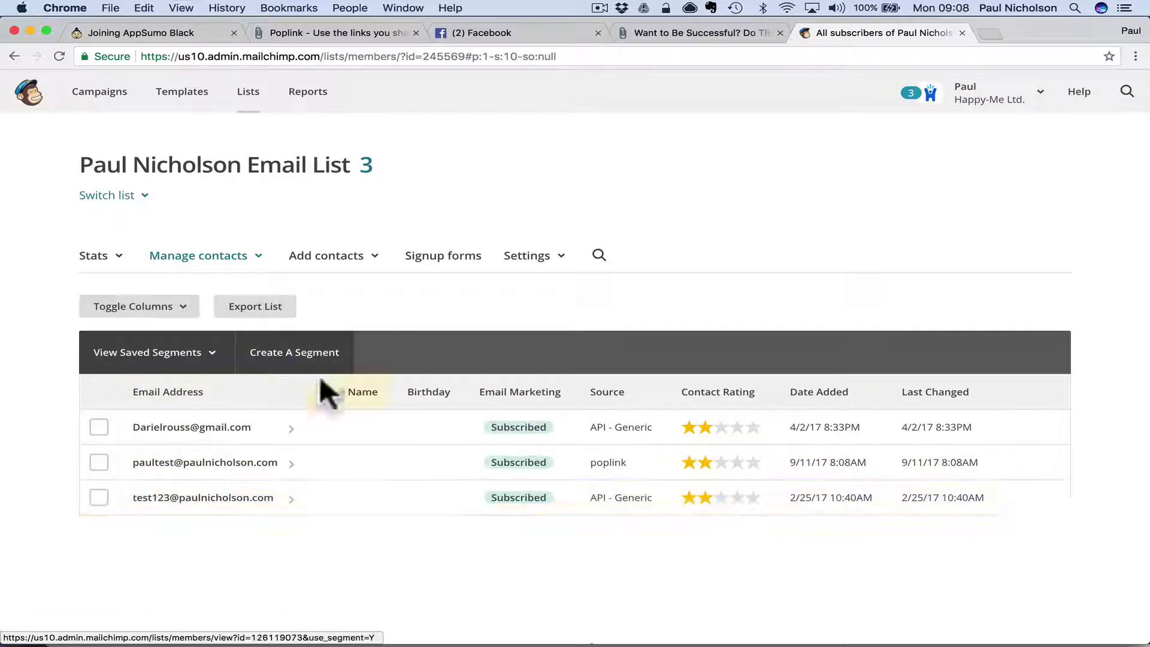
left_click(103, 95)
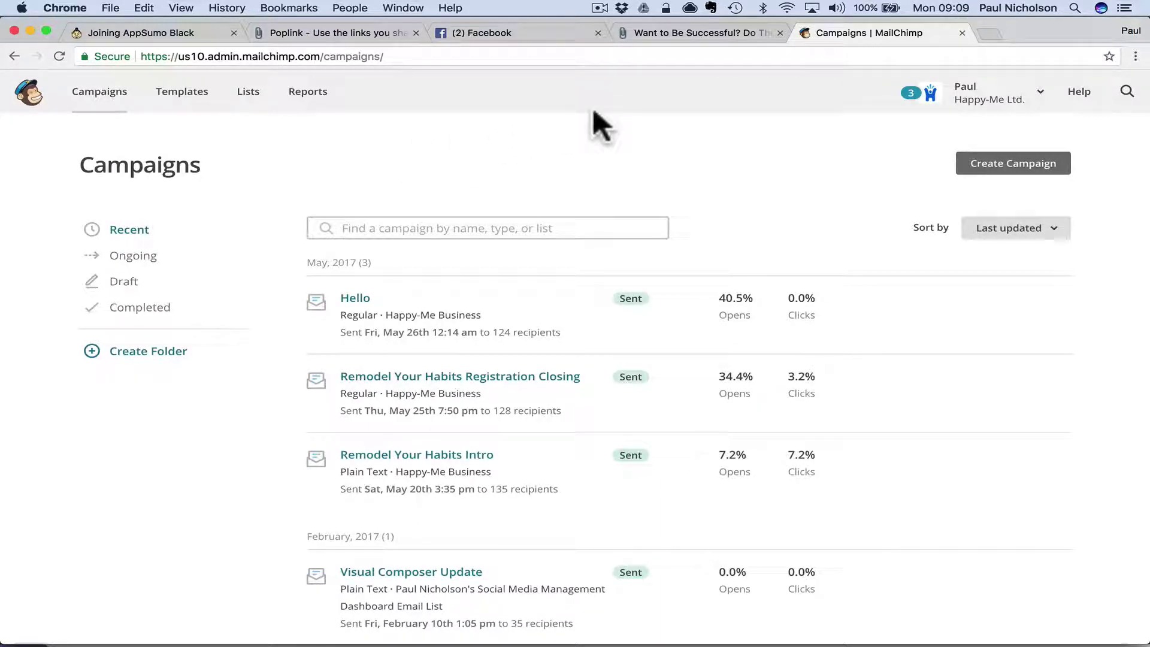
Return to the SUCCESS article opened through the Poplink and look through its text
left_click(695, 32)
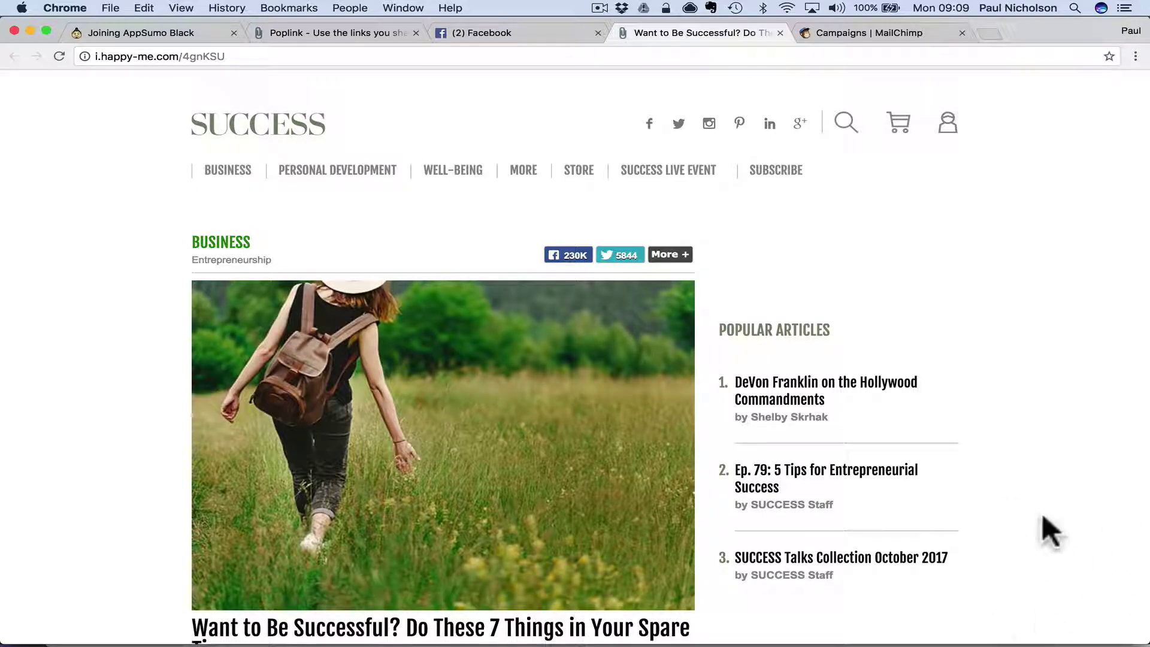
scroll(395, 479, "down", 2)
scroll(389, 464, "down", 10)
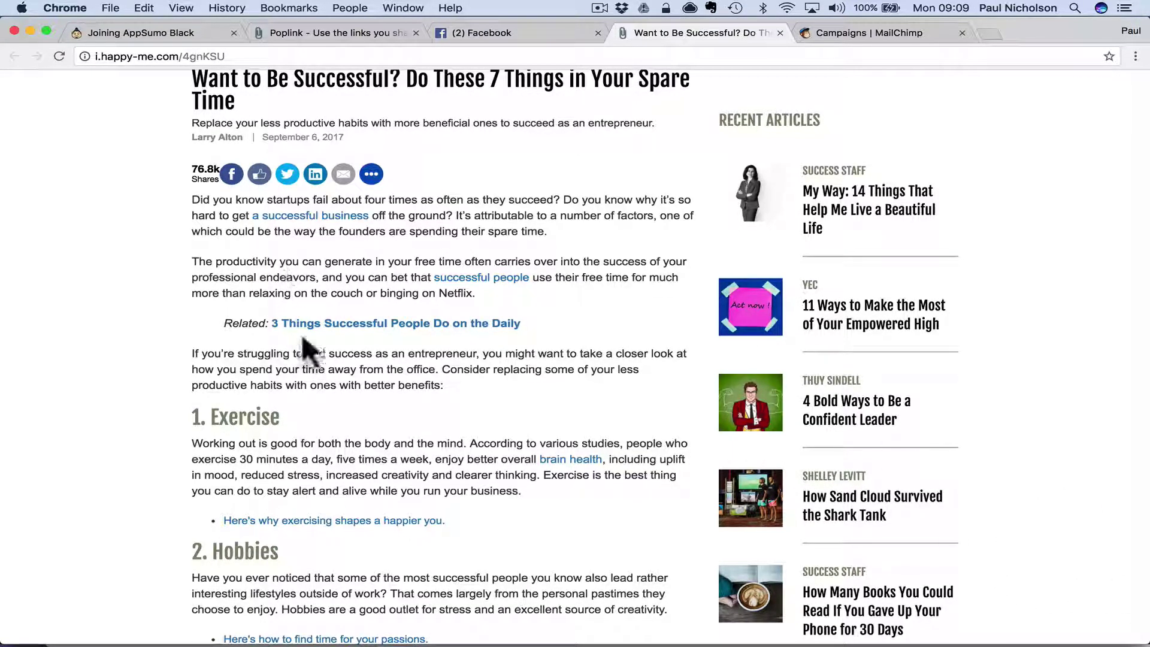
scroll(324, 329, "down", 2)
scroll(341, 335, "up", 10)
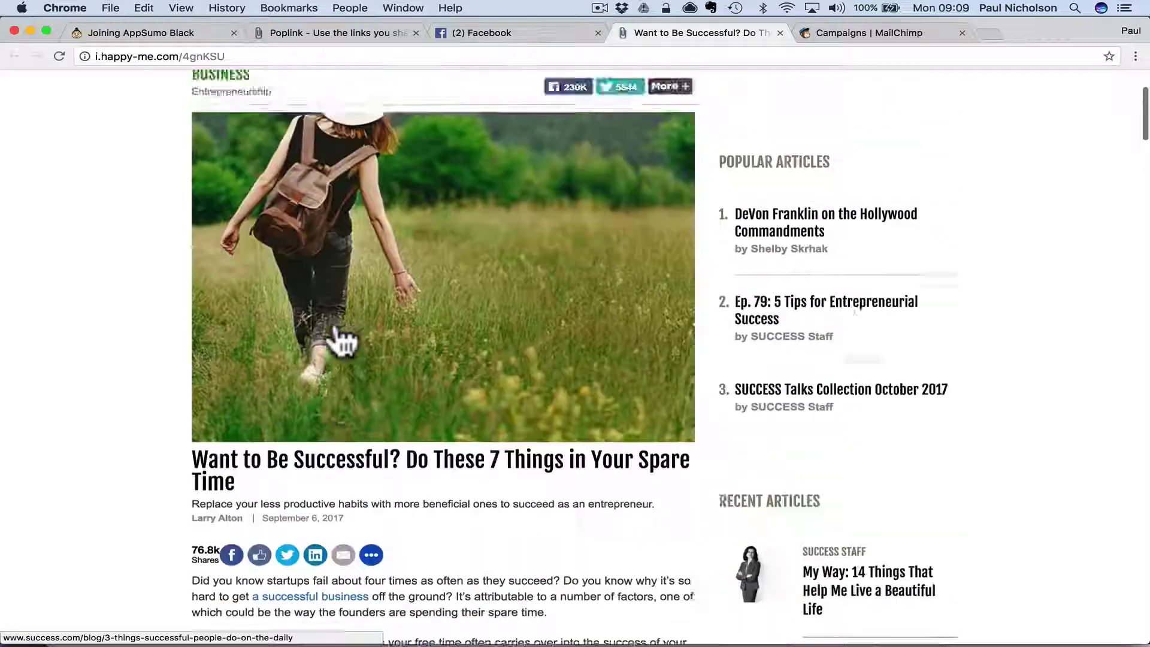
scroll(339, 342, "up", 2)
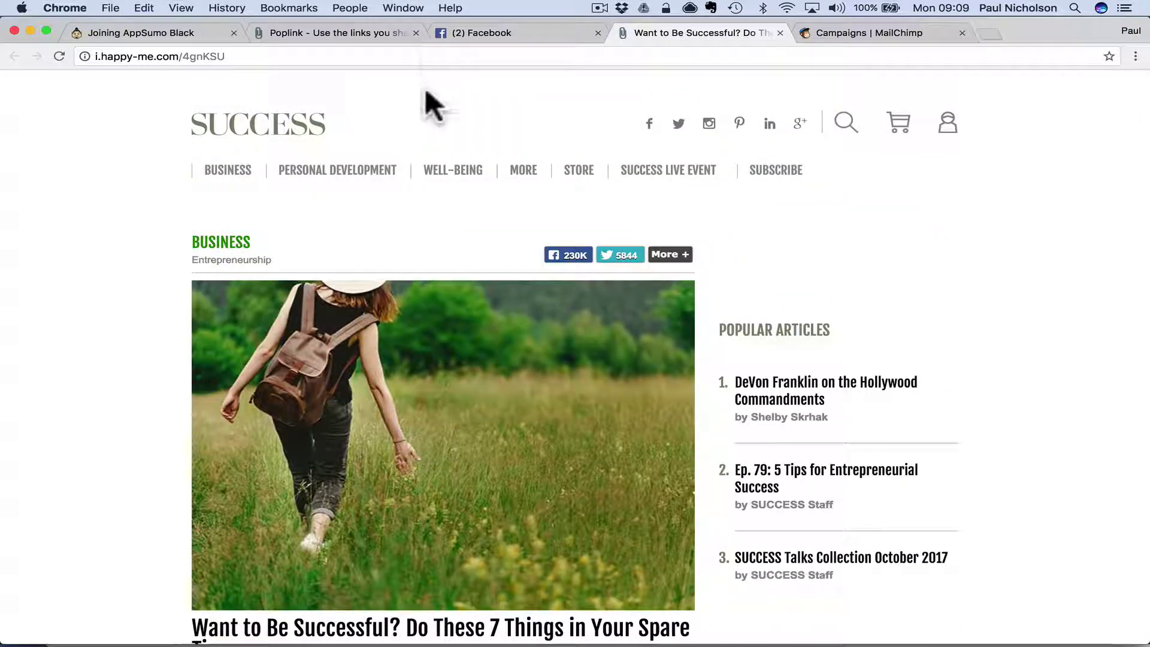
Back in Poplink, close the success message and review the statistics of all promotions
left_click(342, 32)
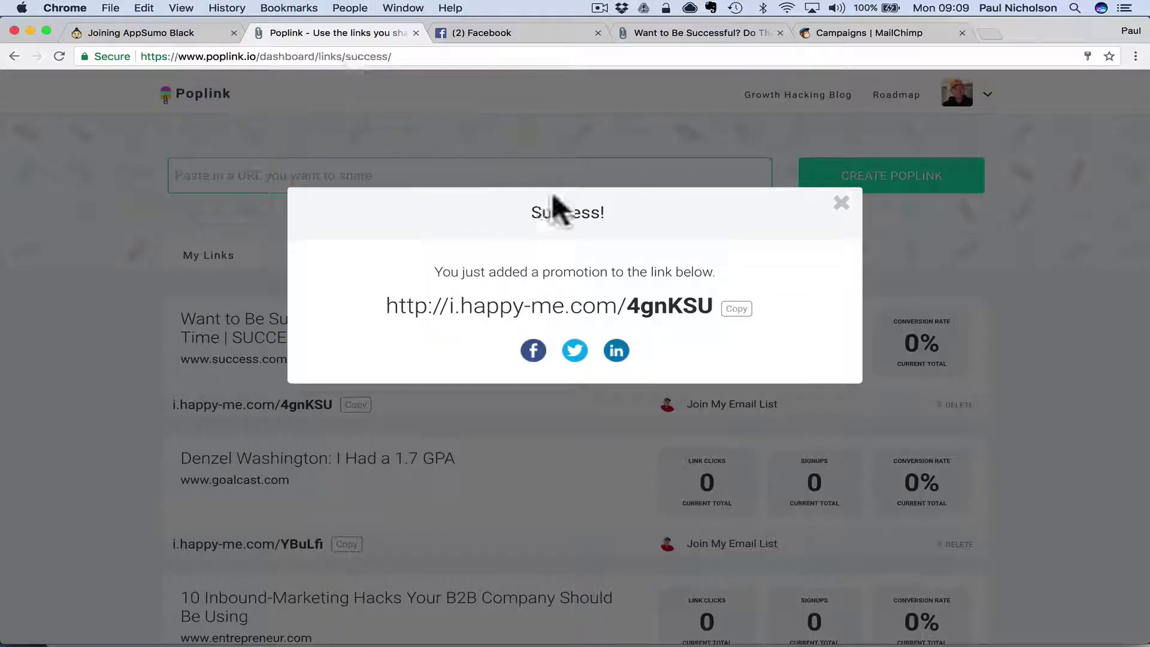
left_click(842, 204)
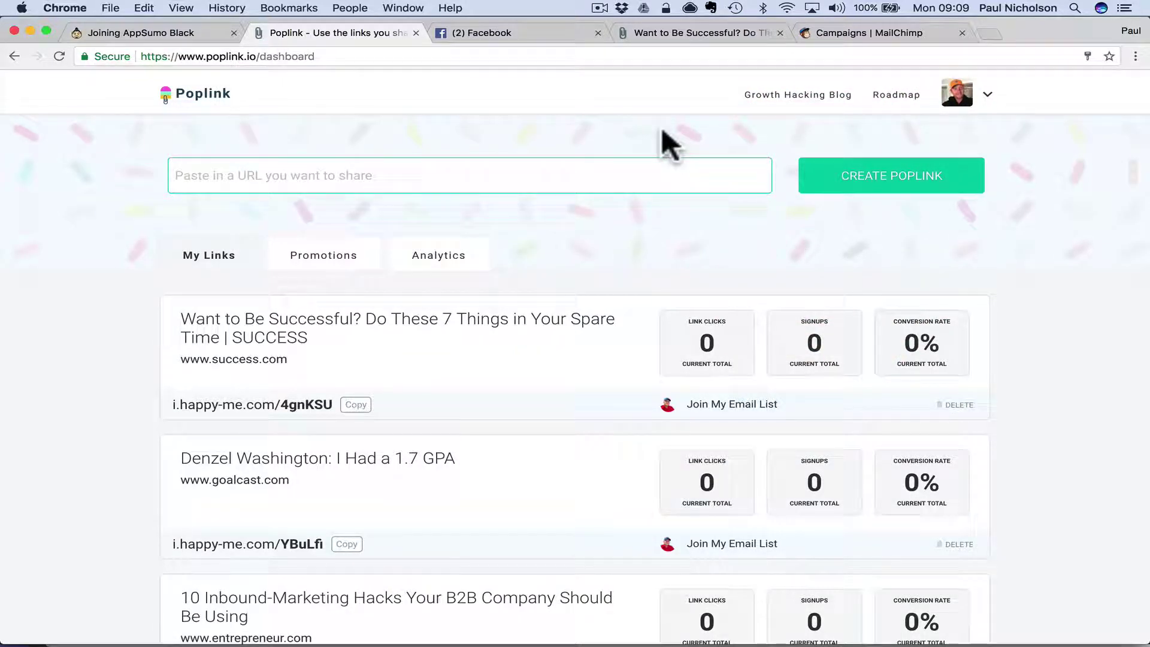
left_click(363, 262)
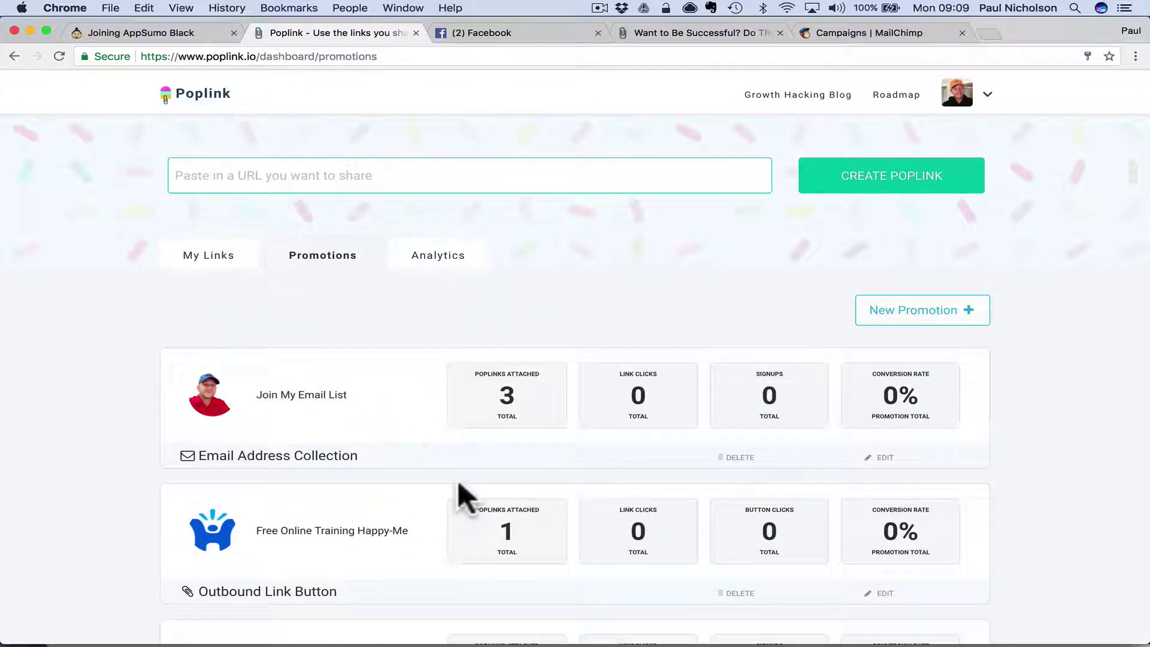
scroll(459, 483, "down", 5)
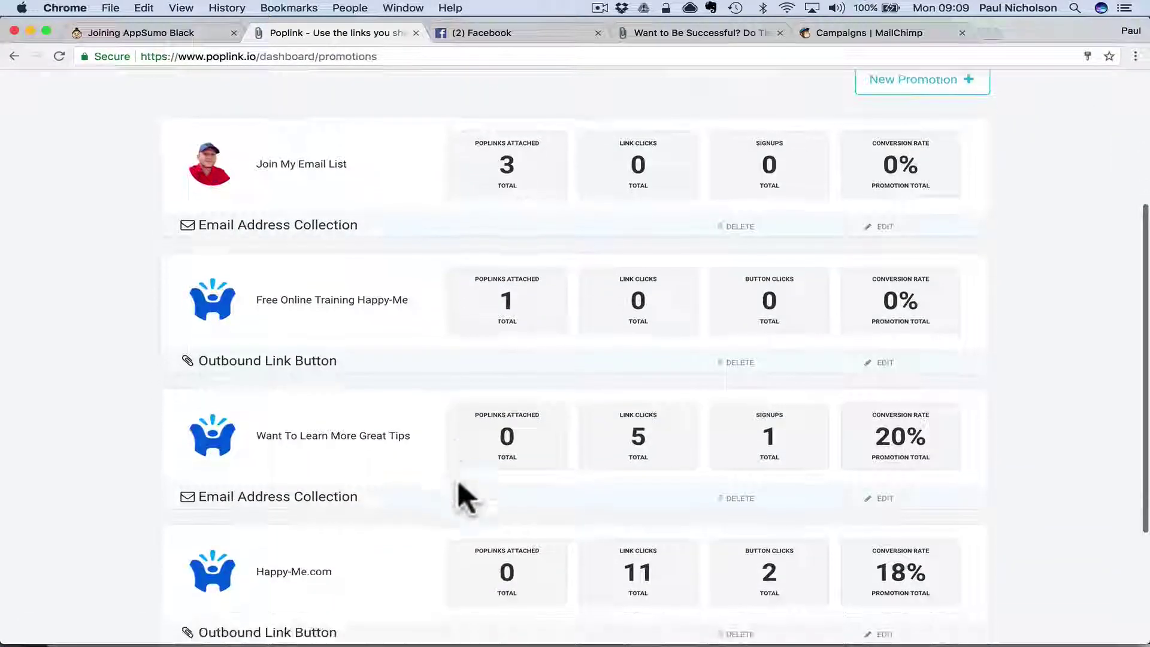
scroll(427, 385, "down", 4)
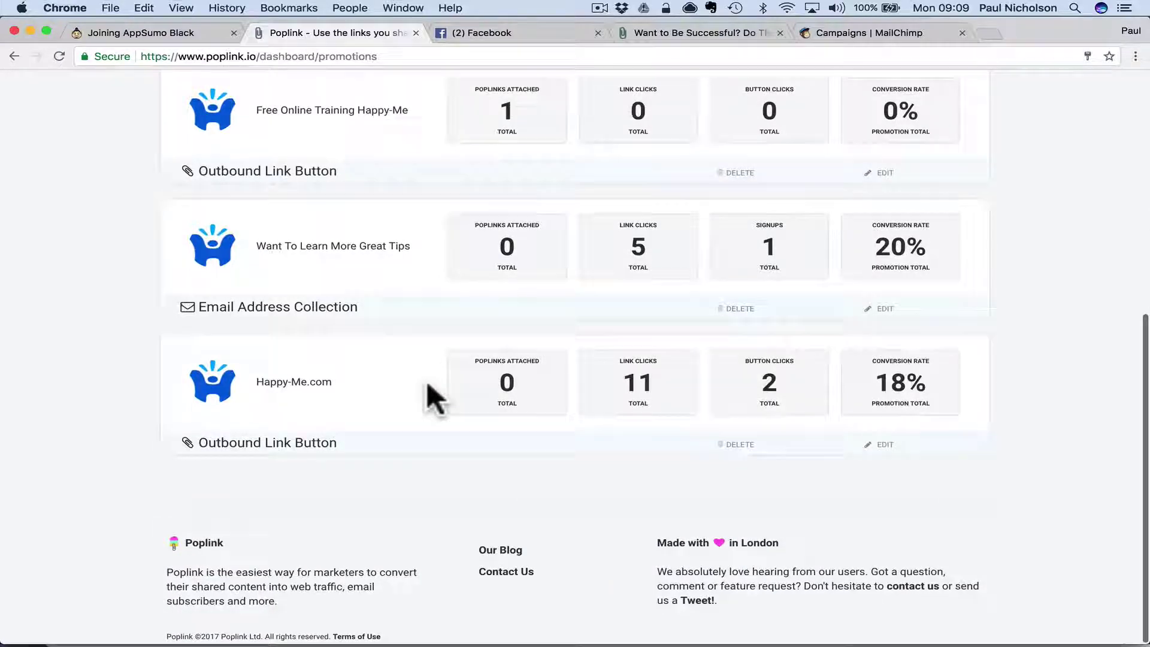
scroll(428, 384, "up", 9)
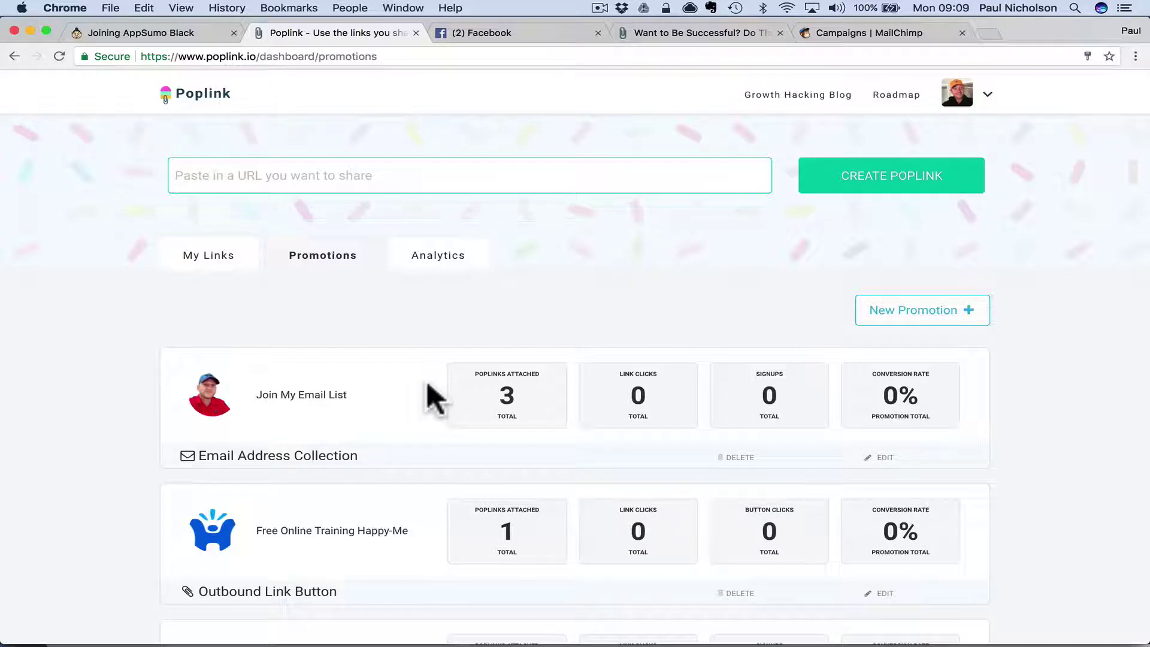
Switch to the AppSumo Black checkout page and review the included software tools down to the Poplink entry
left_click(153, 31)
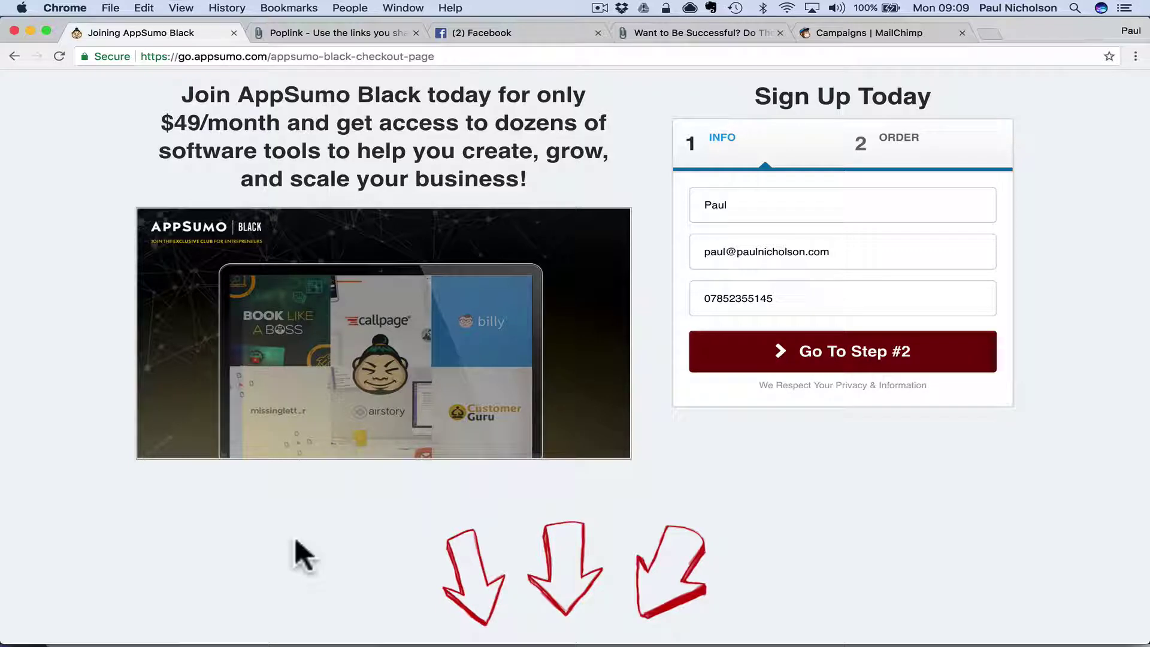
scroll(295, 540, "down", 10)
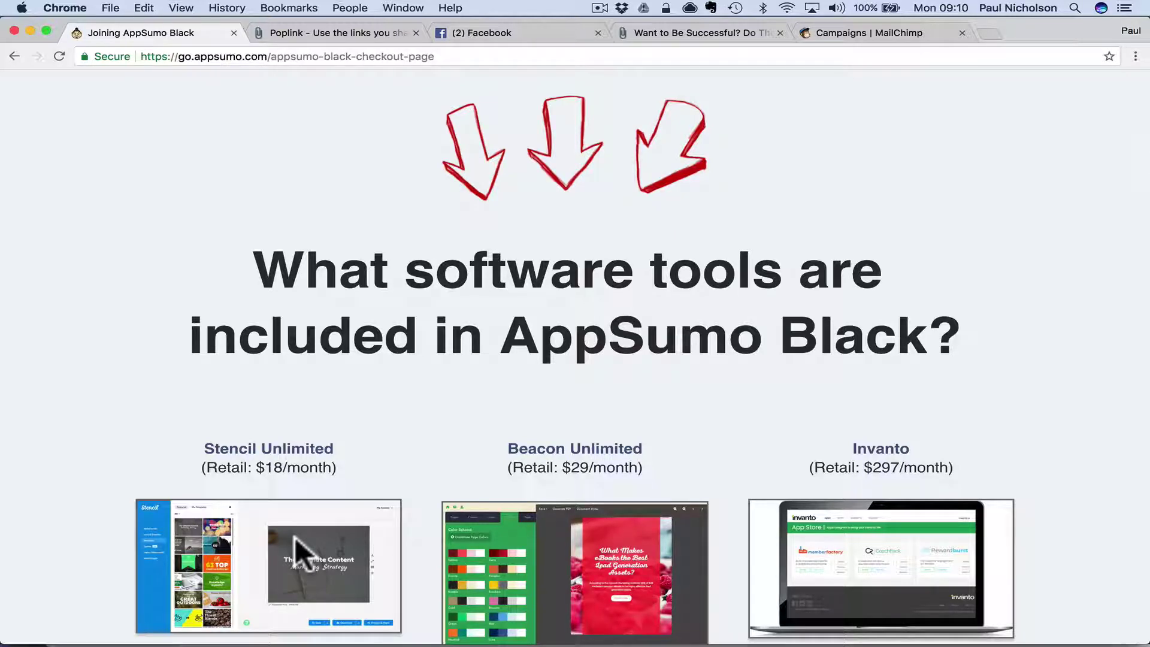
scroll(294, 537, "down", 3)
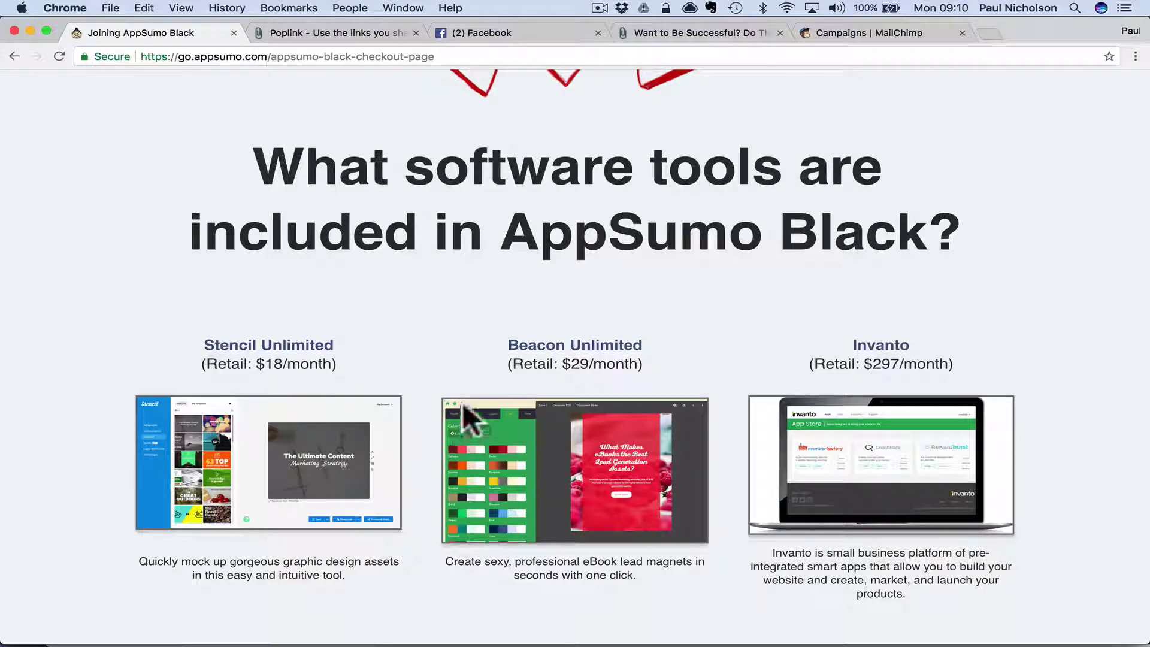
scroll(430, 422, "down", 15)
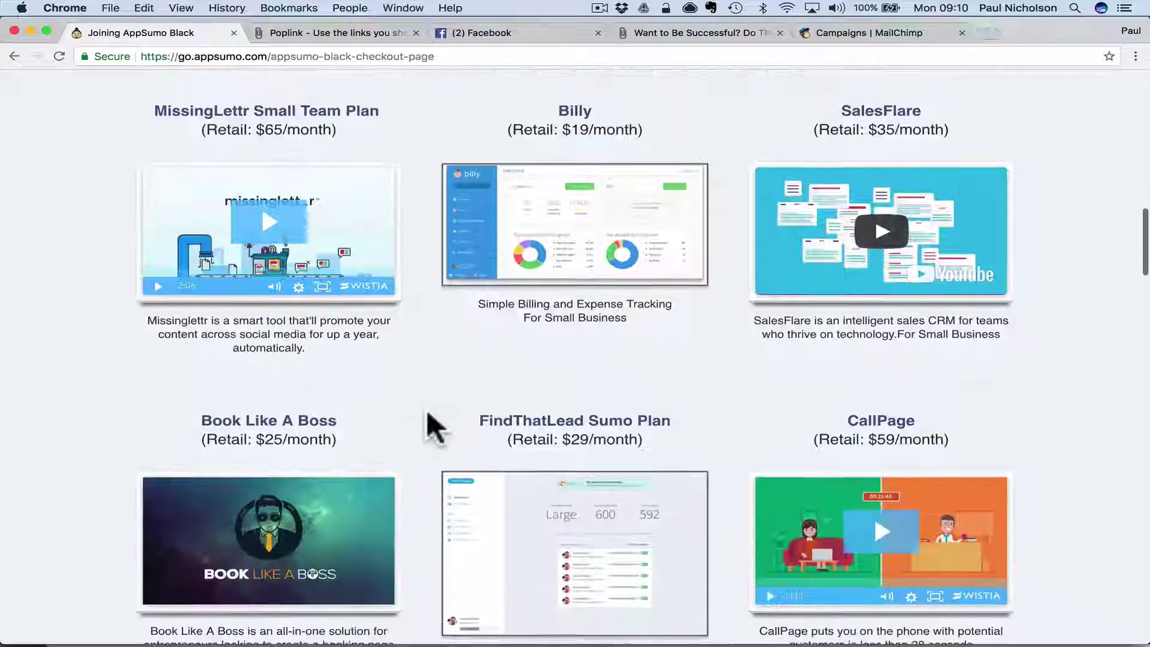
scroll(427, 413, "down", 8)
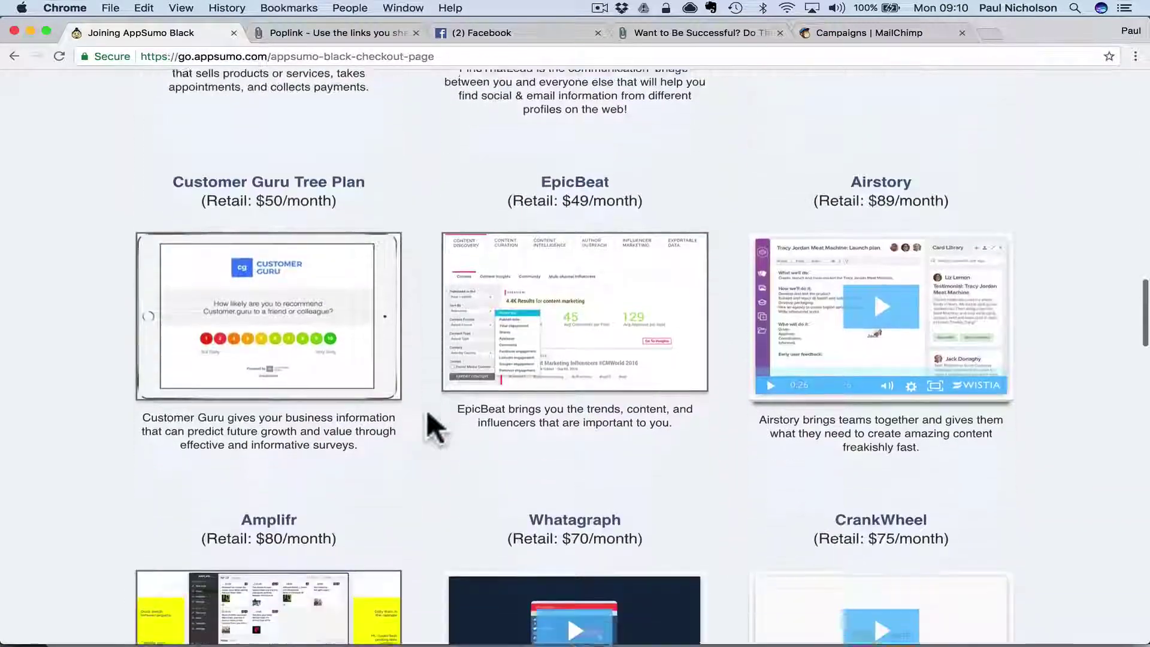
scroll(427, 413, "down", 5)
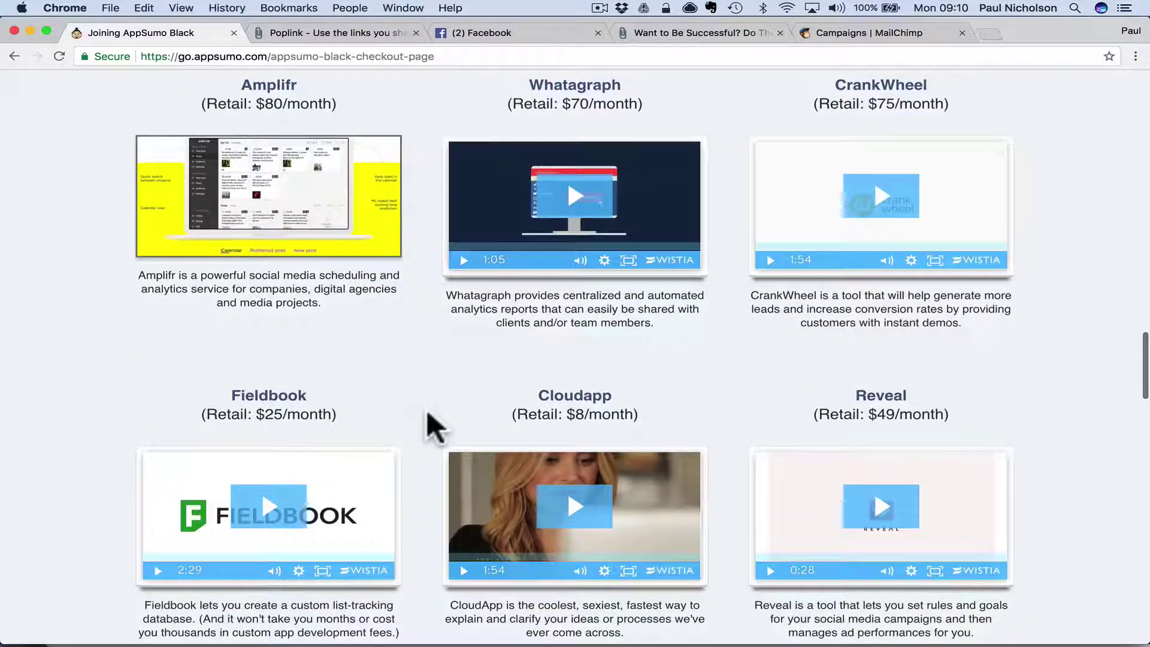
scroll(428, 413, "down", 8)
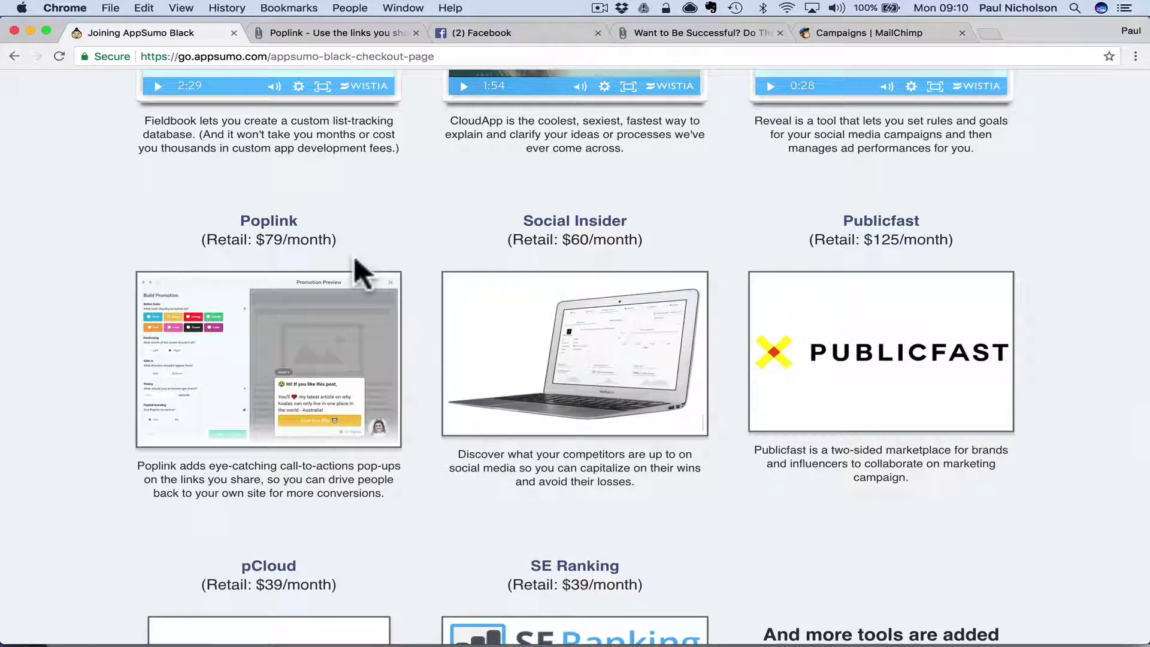
Look back over the AppSumo Black tools up to Stencil Unlimited, Beacon Unlimited and Invanto, and return to the Poplink promotions dashboard
scroll(385, 324, "up", 6)
scroll(386, 328, "up", 9)
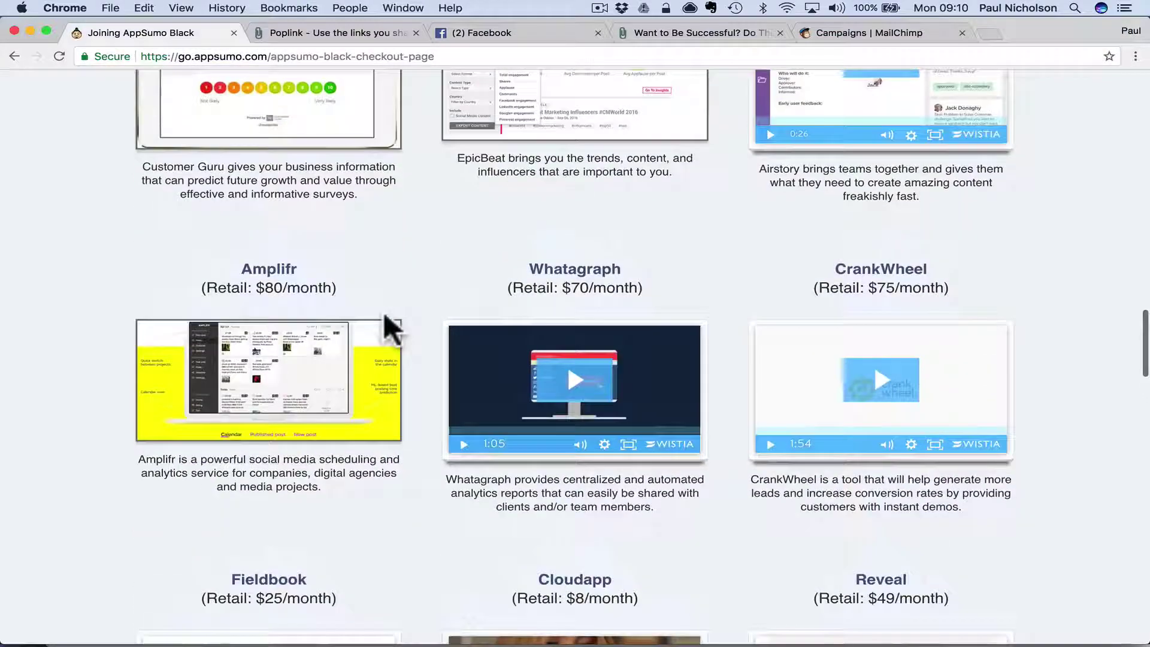
scroll(388, 327, "up", 12)
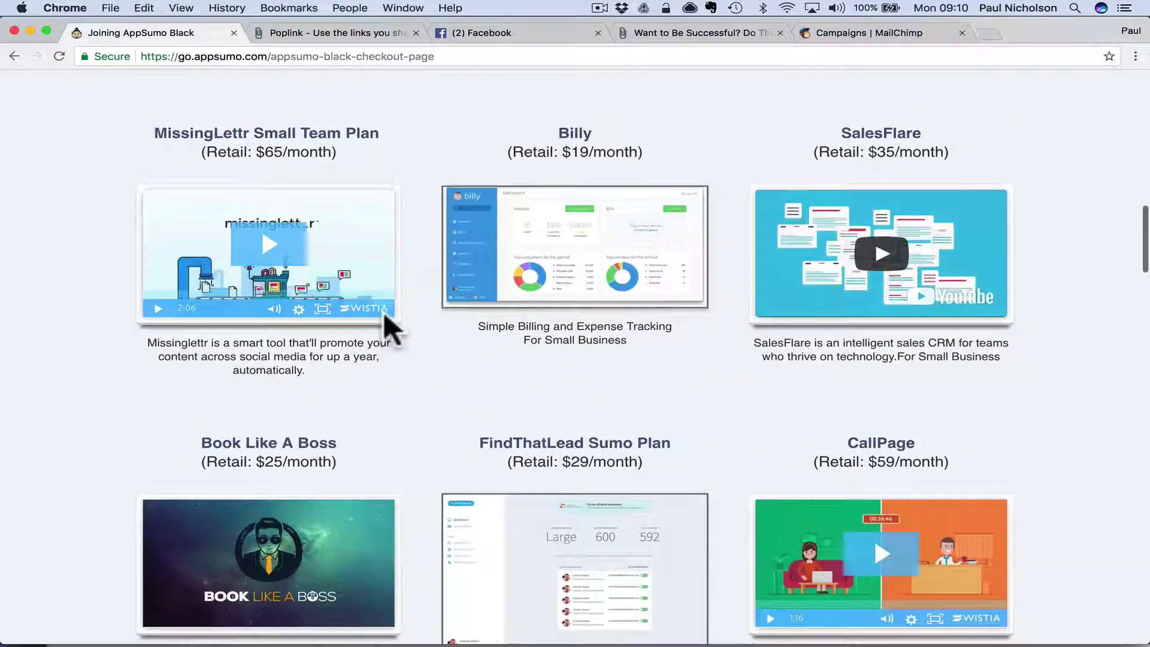
scroll(390, 329, "up", 5)
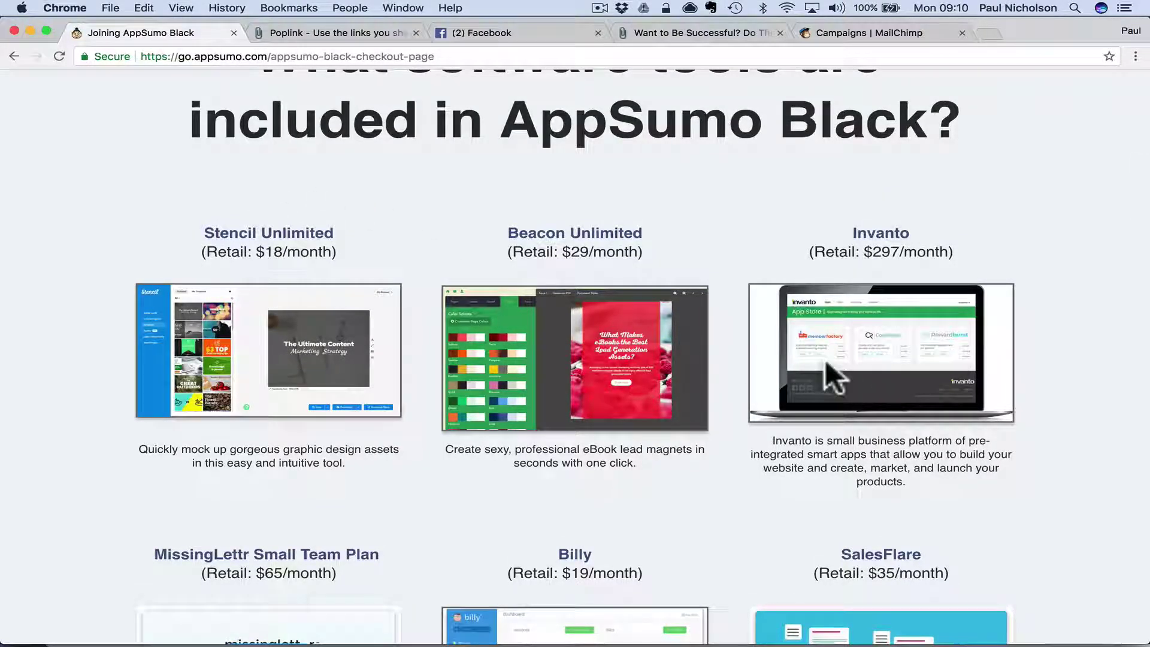
scroll(825, 361, "down", 2)
scroll(826, 372, "down", 3)
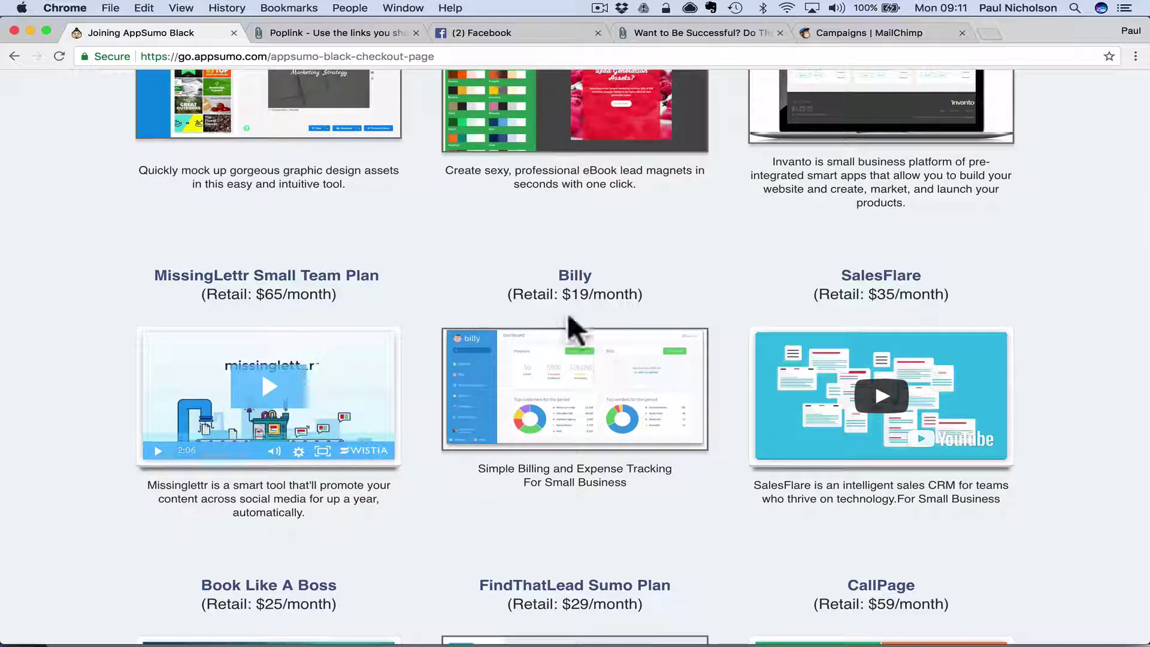
left_click(338, 31)
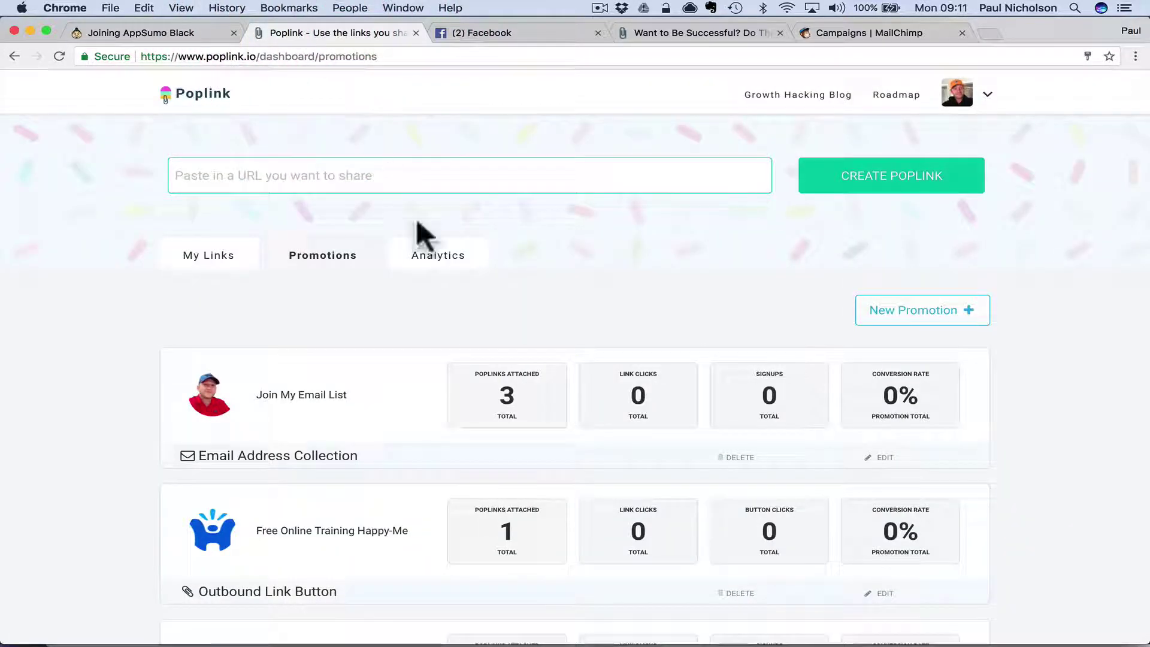